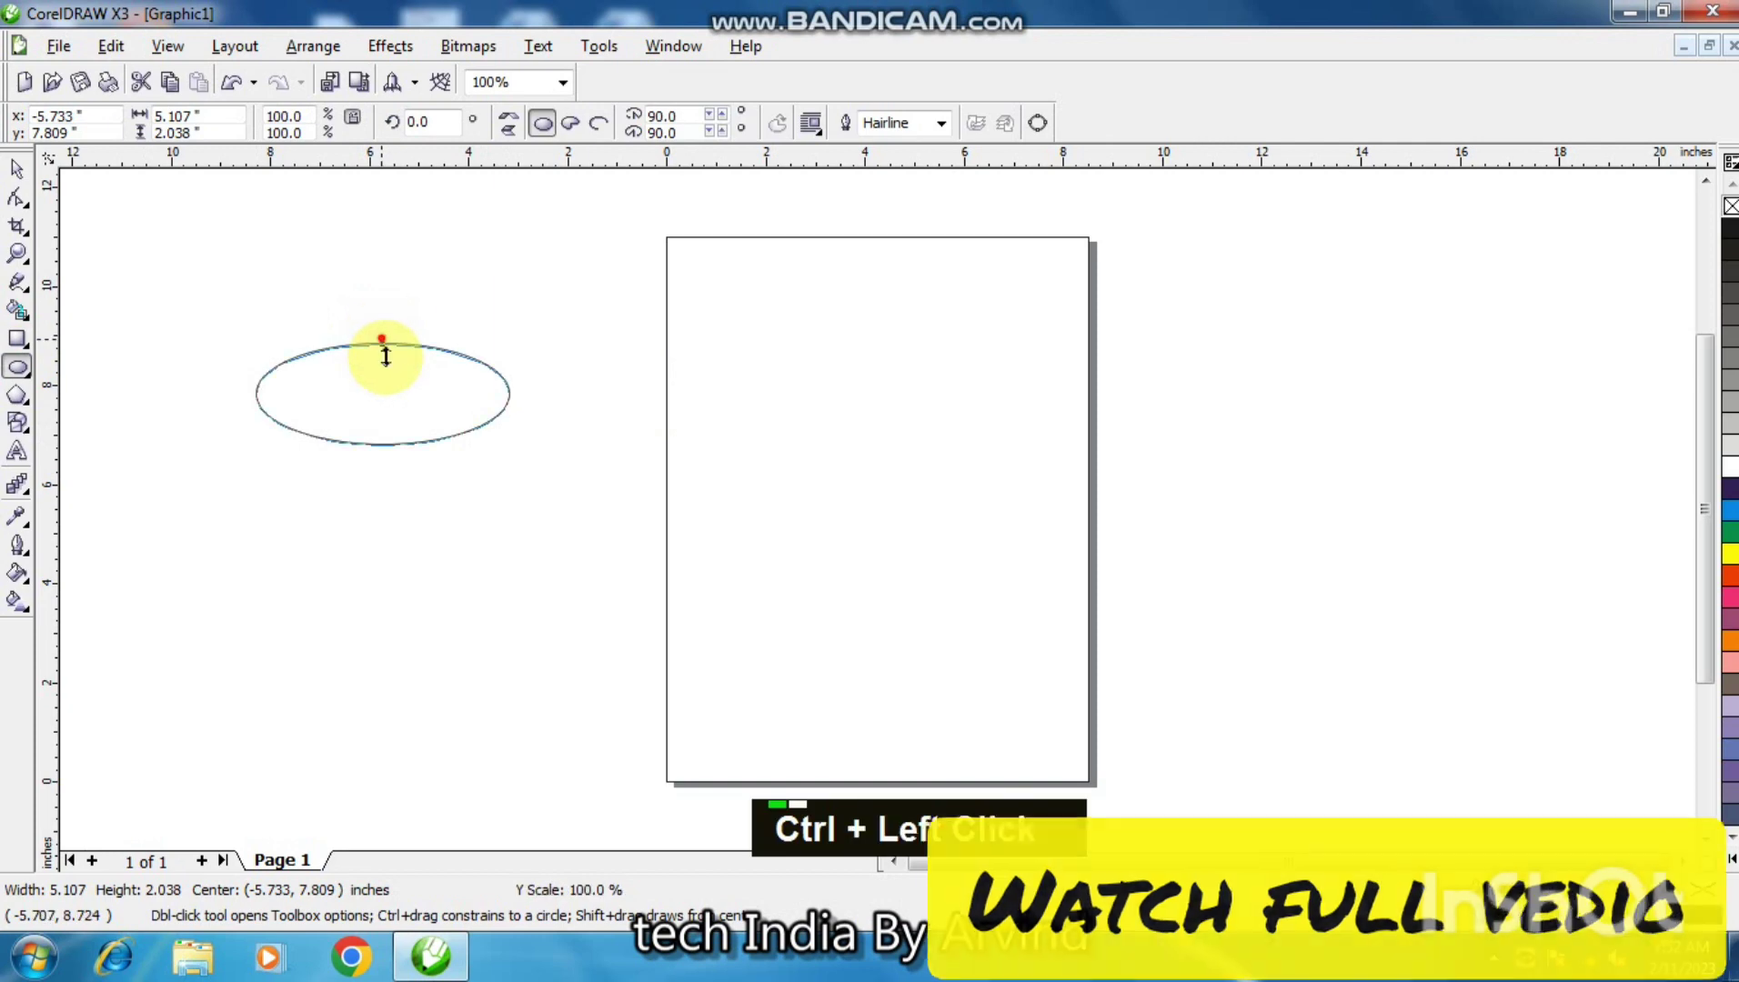
Step: Mirror a copy of the ellipse directly below it and draw a vertical line about 5.9 inches long beside the pair
right_click(382, 469)
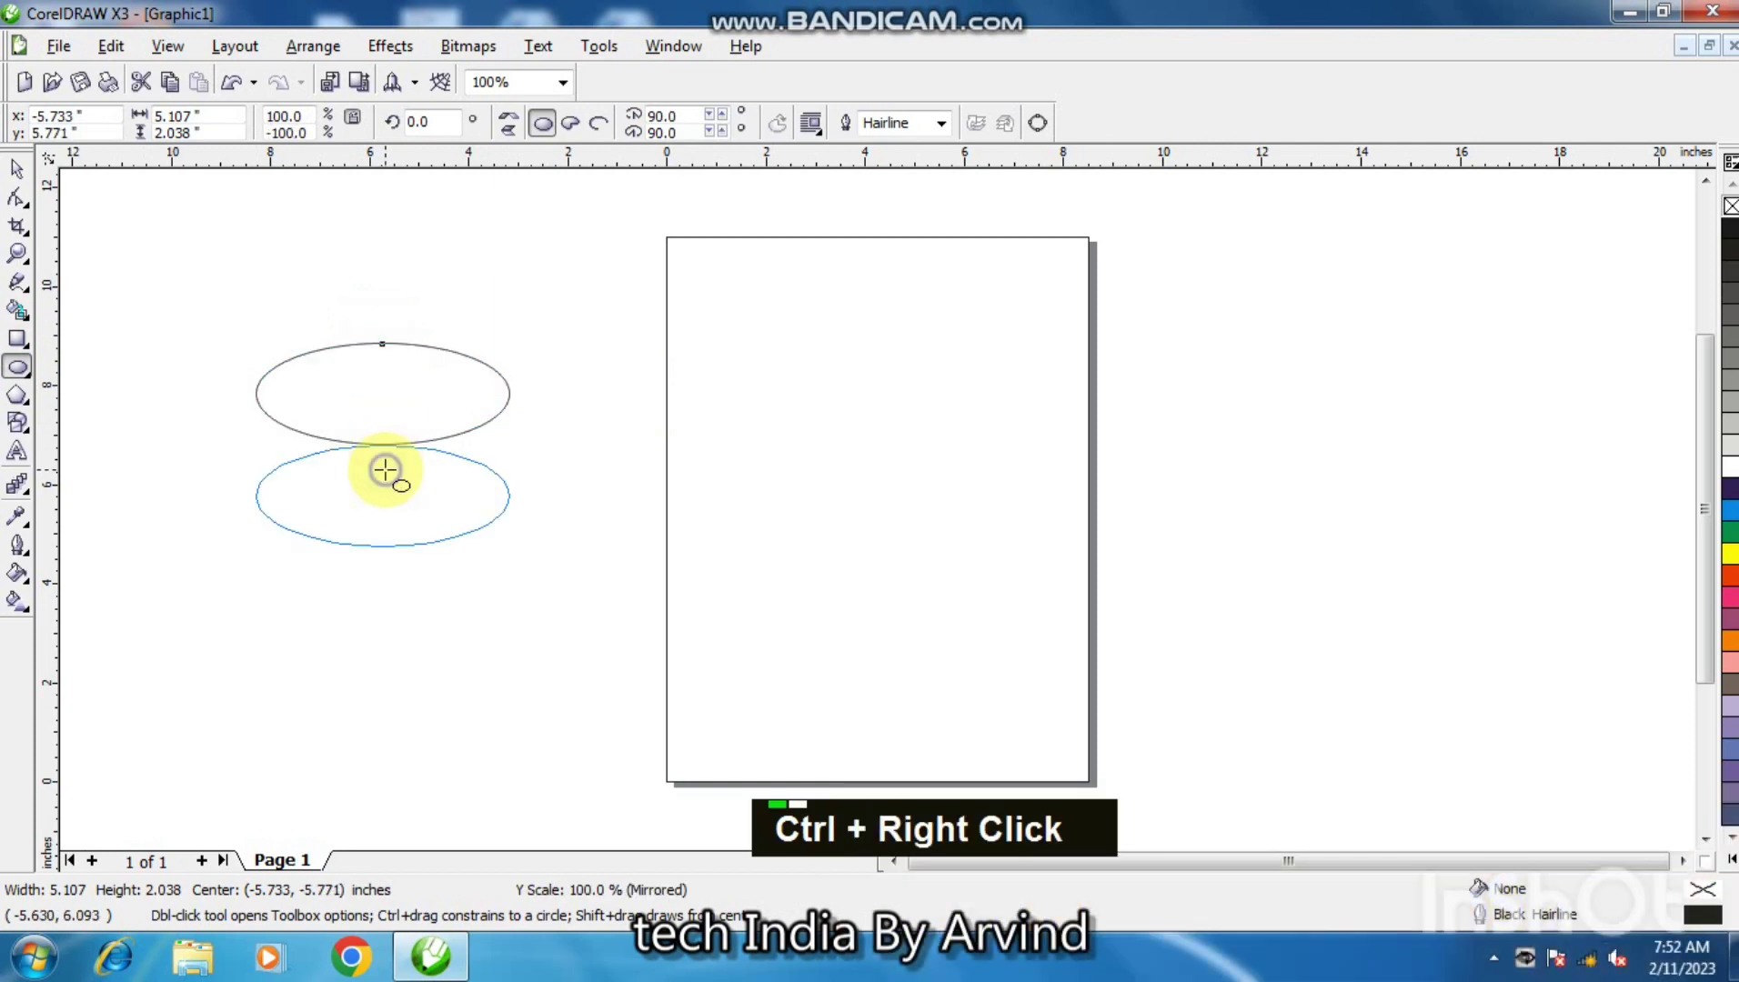
click(17, 283)
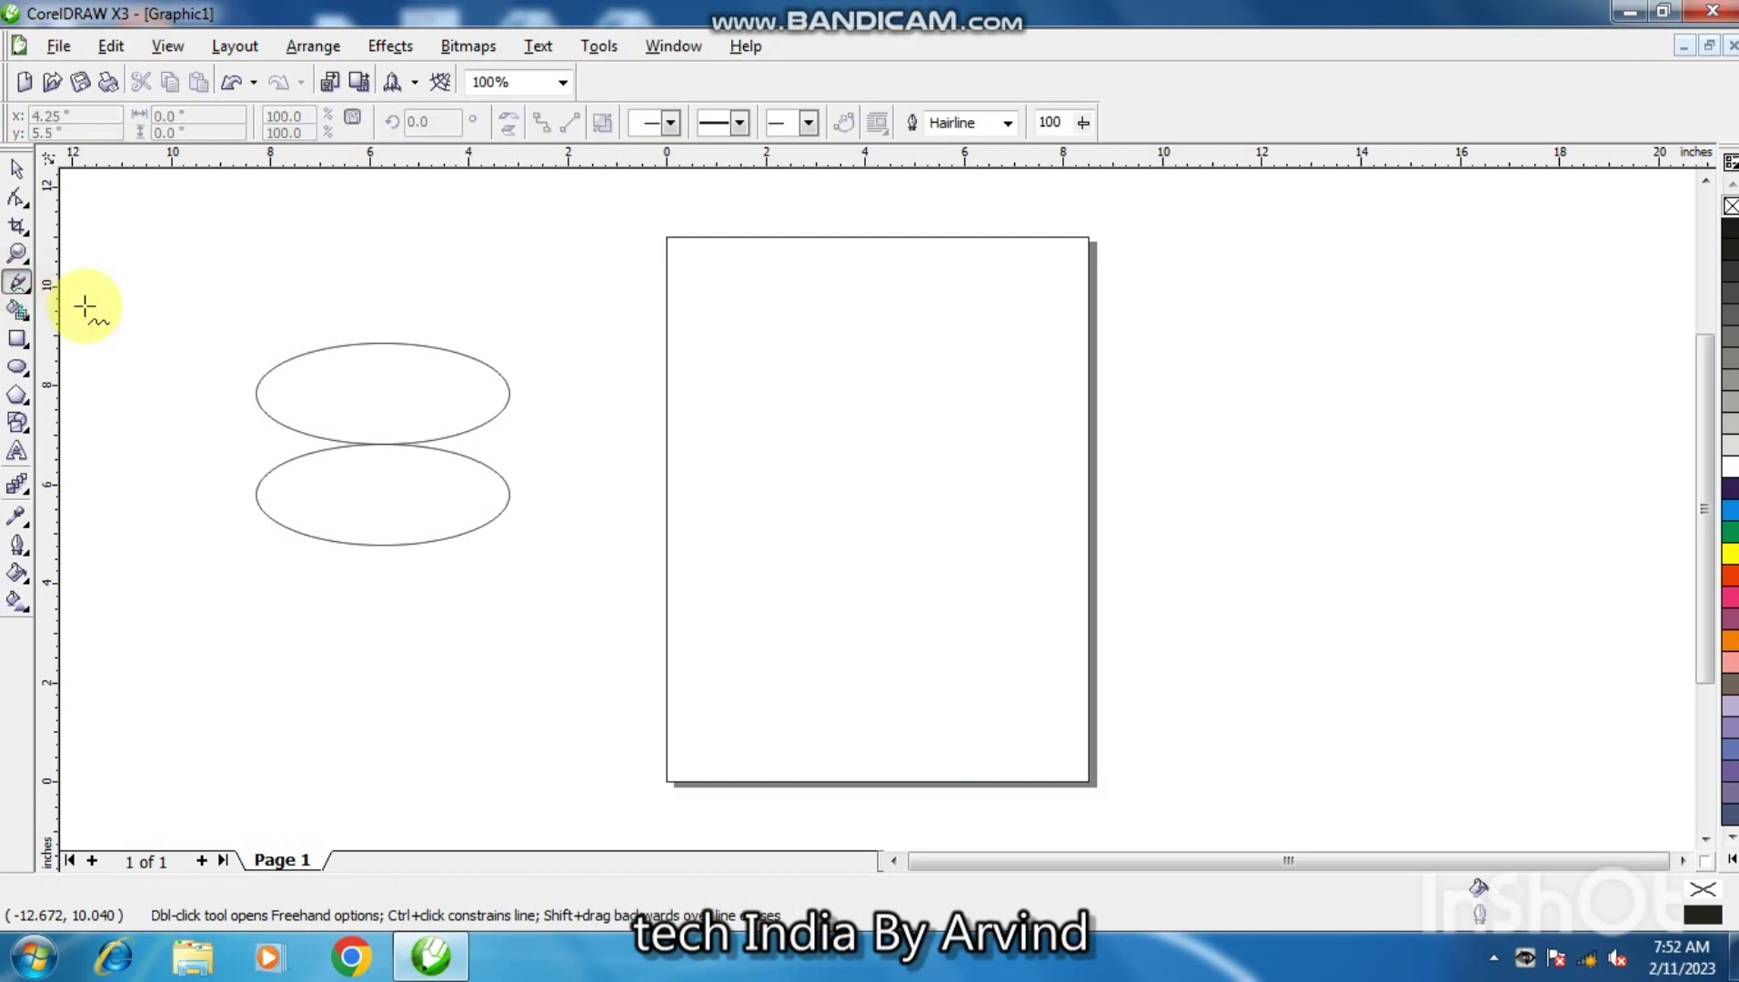
shift+click(212, 294)
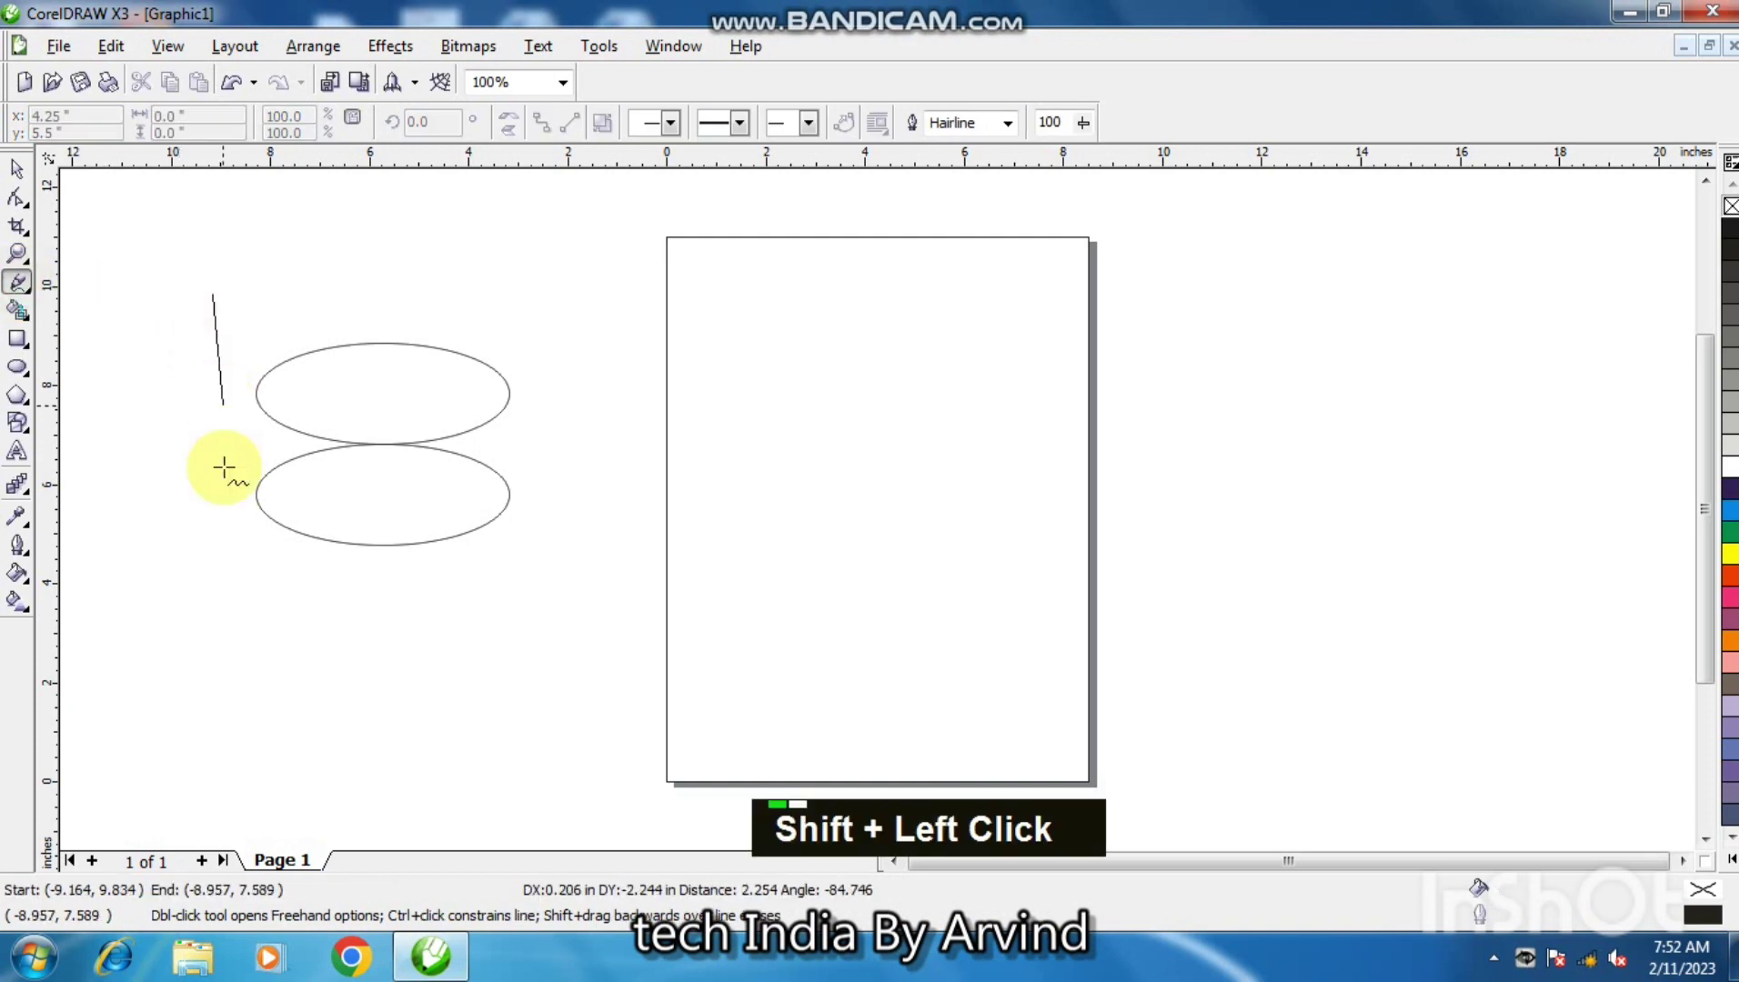
shift+click(212, 588)
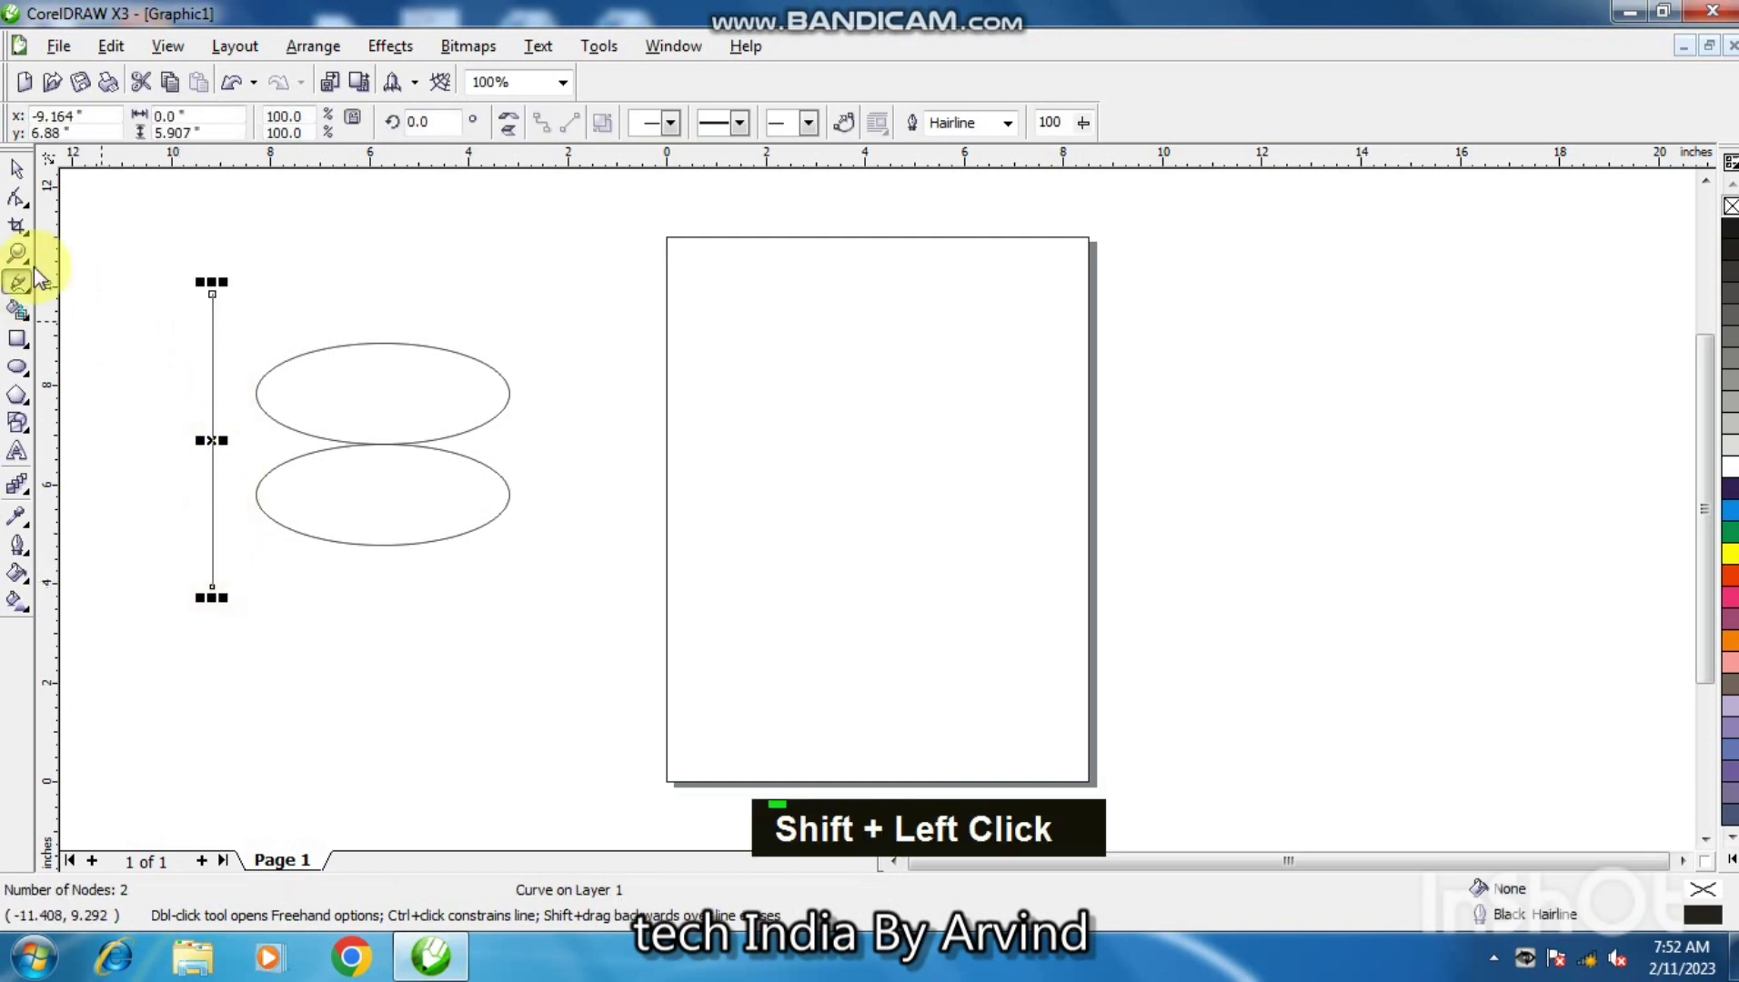
Step: Align the vertical line with the right edge of the ellipses
click(18, 168)
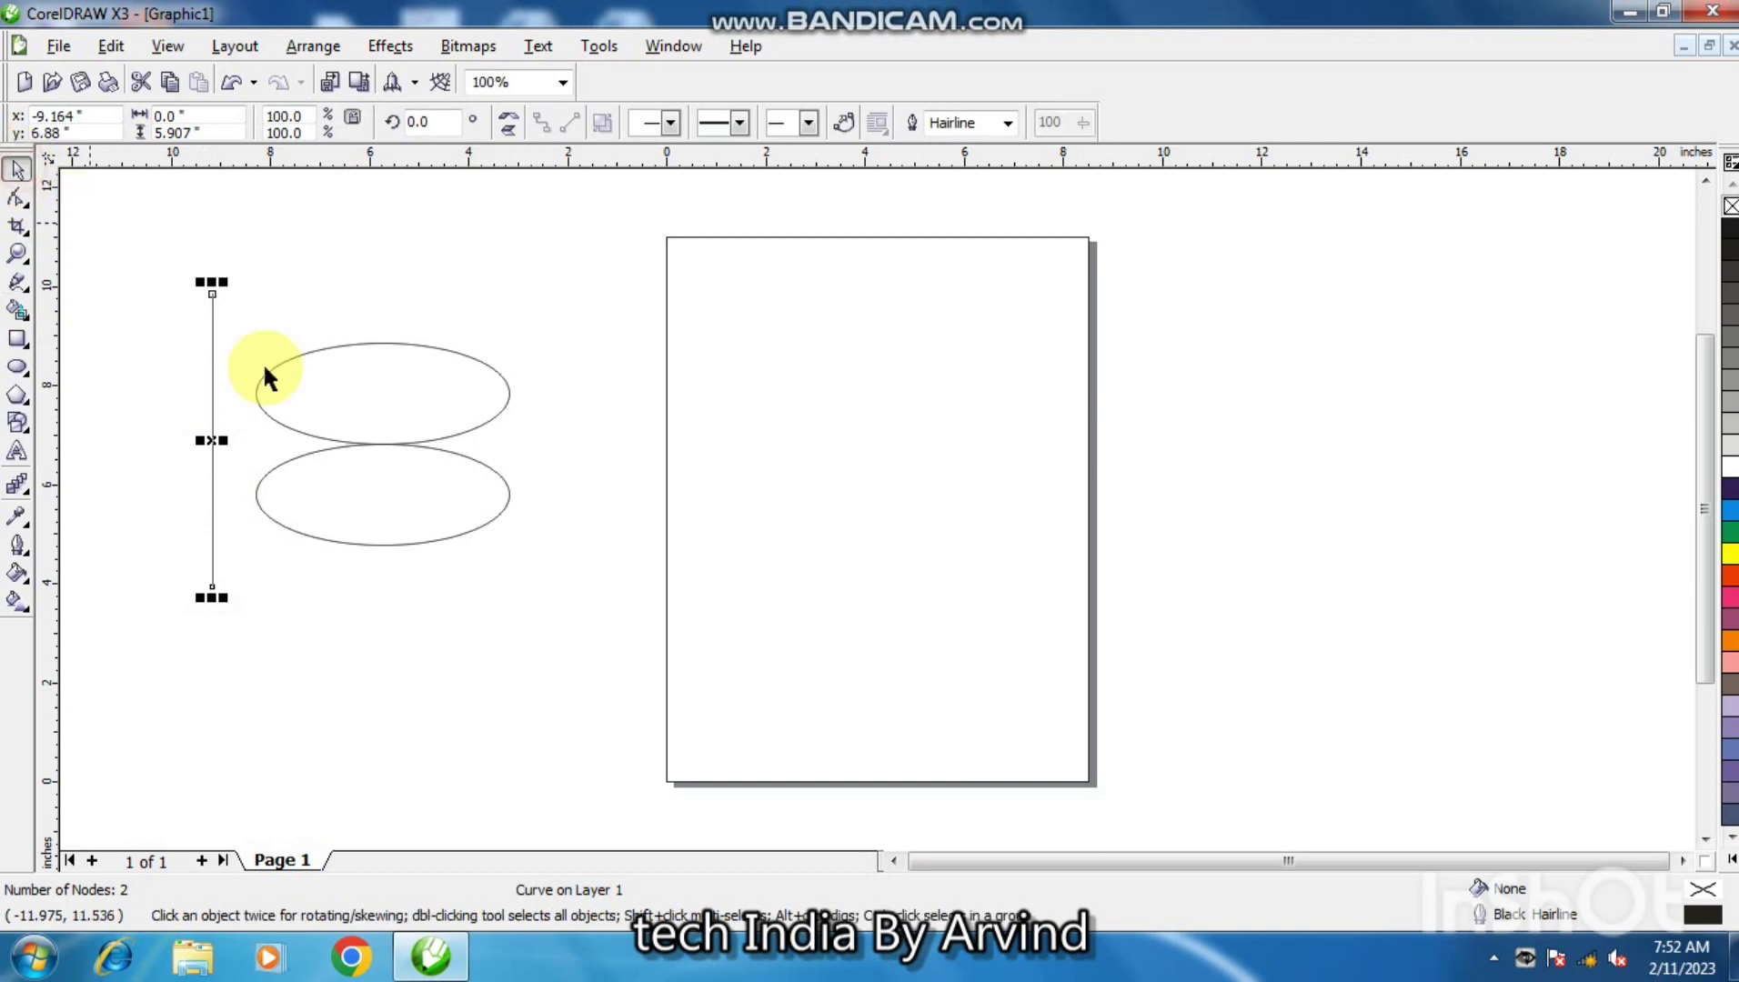
shift+click(374, 442)
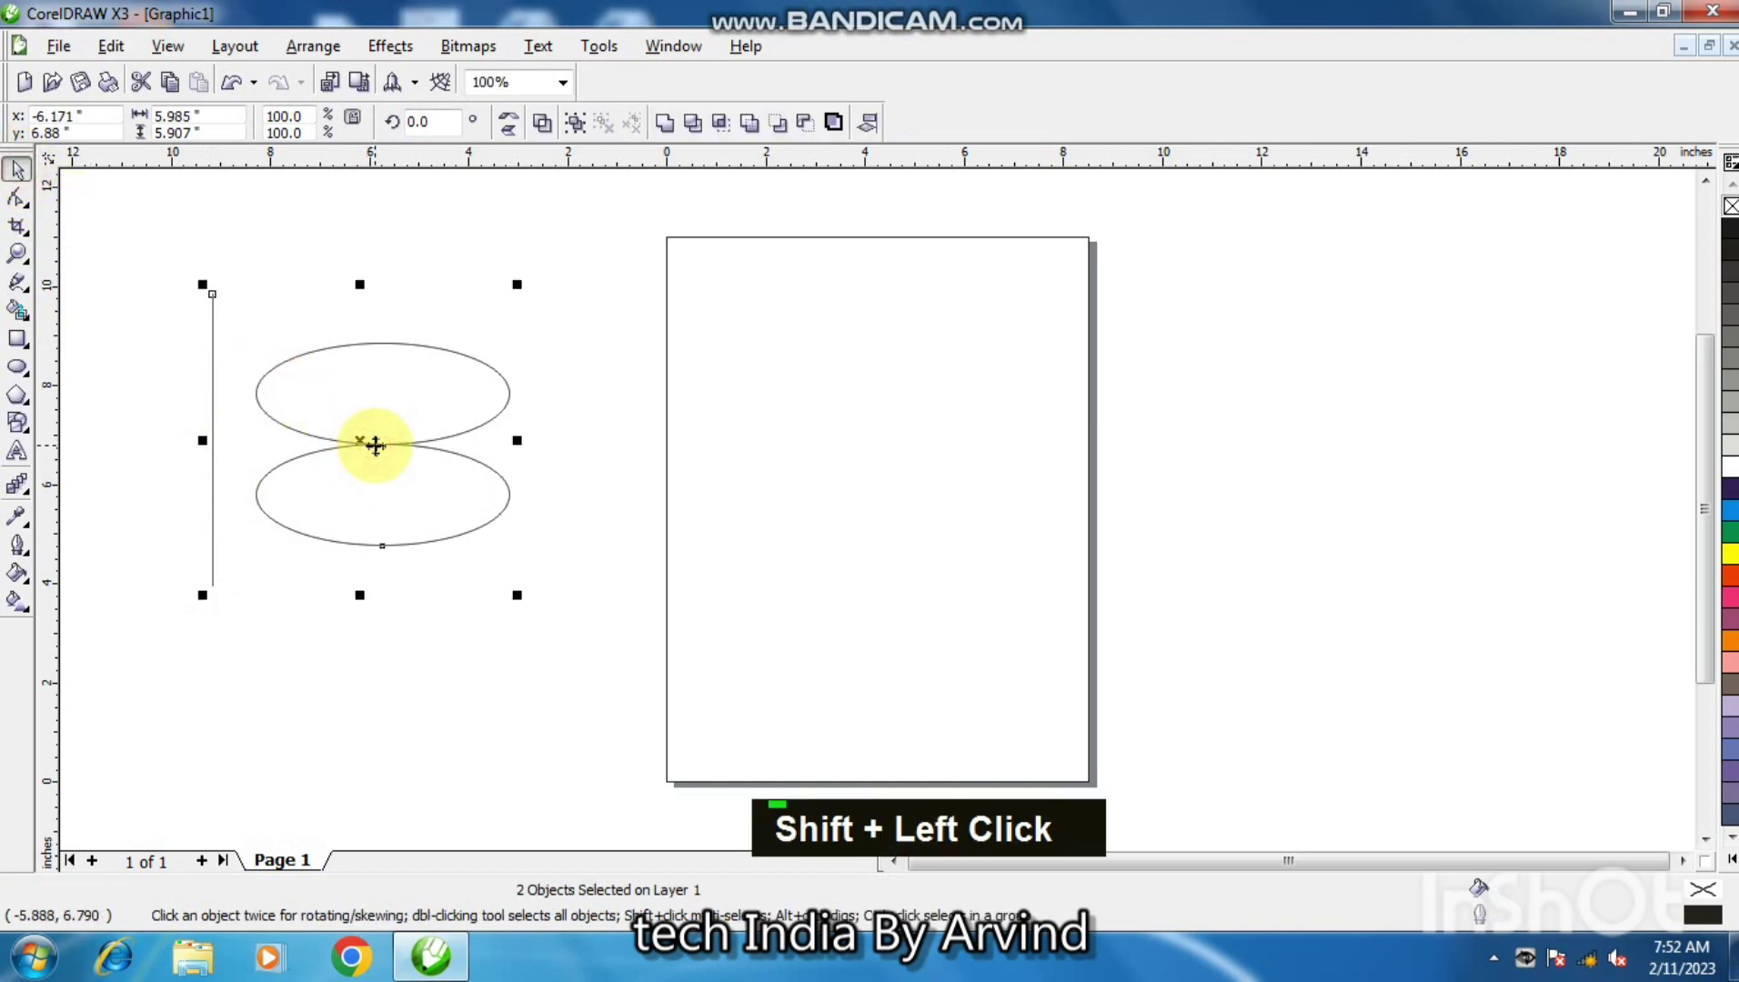
key(r)
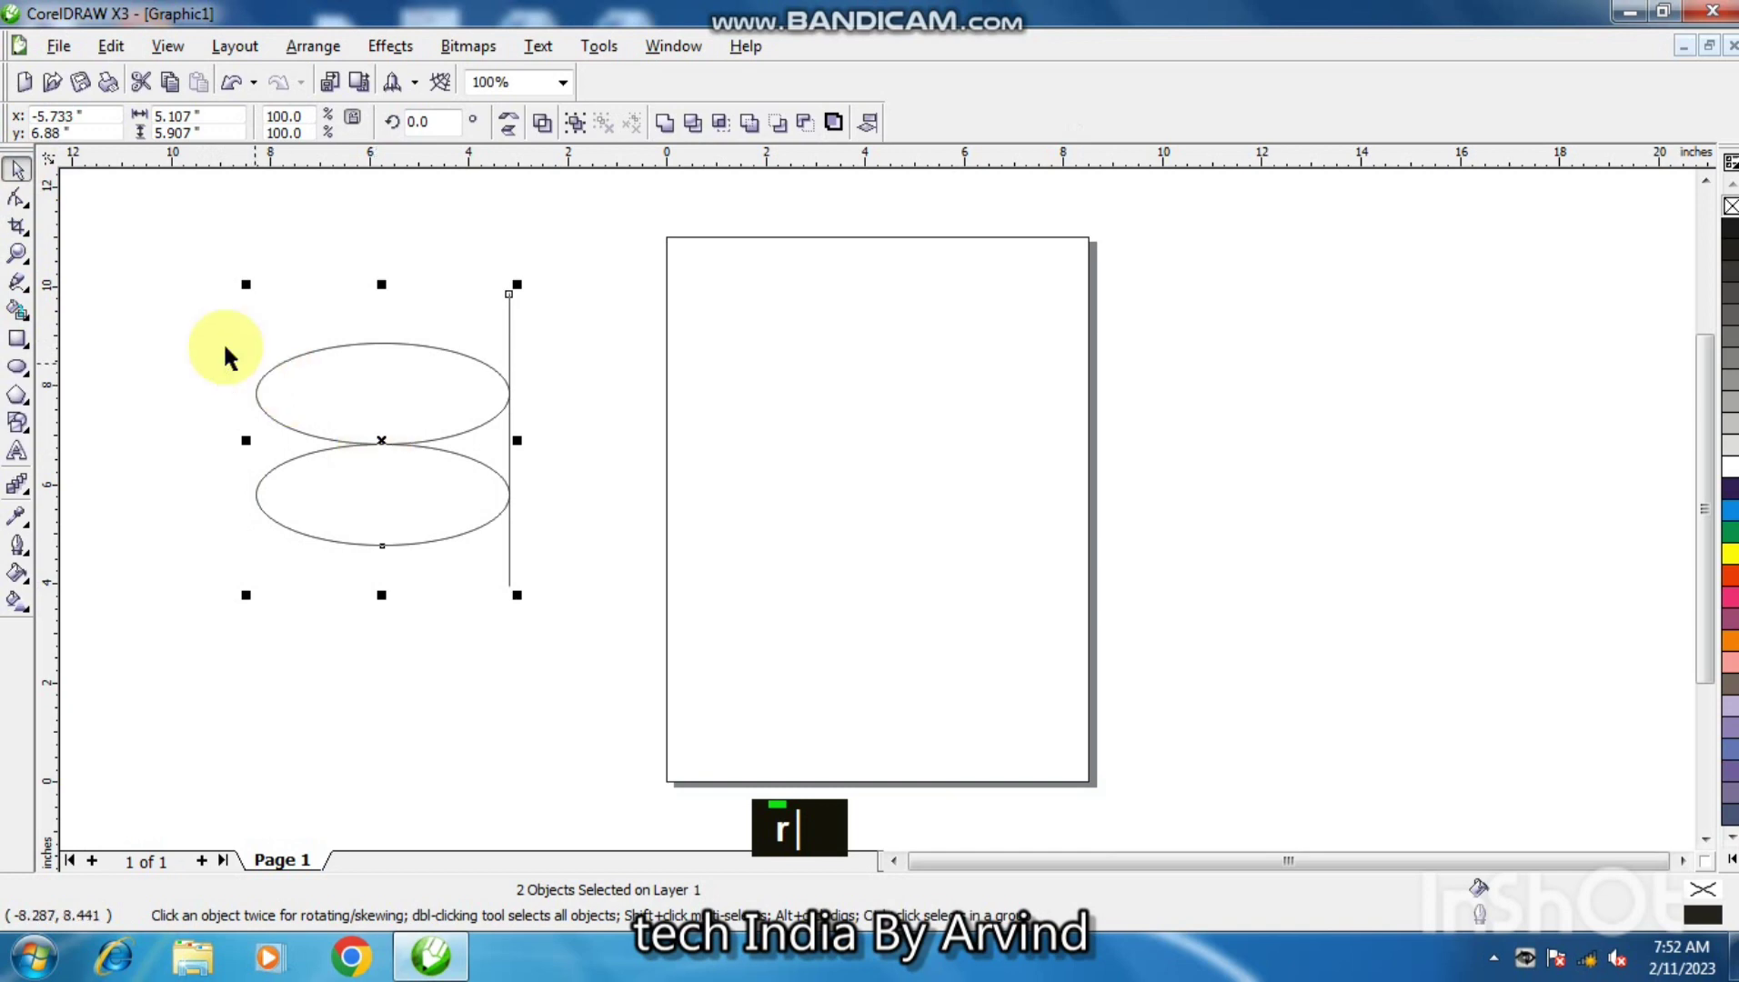
Step: Duplicate the vertical line and center the copy horizontally on the ellipses
click(492, 461)
click(509, 449)
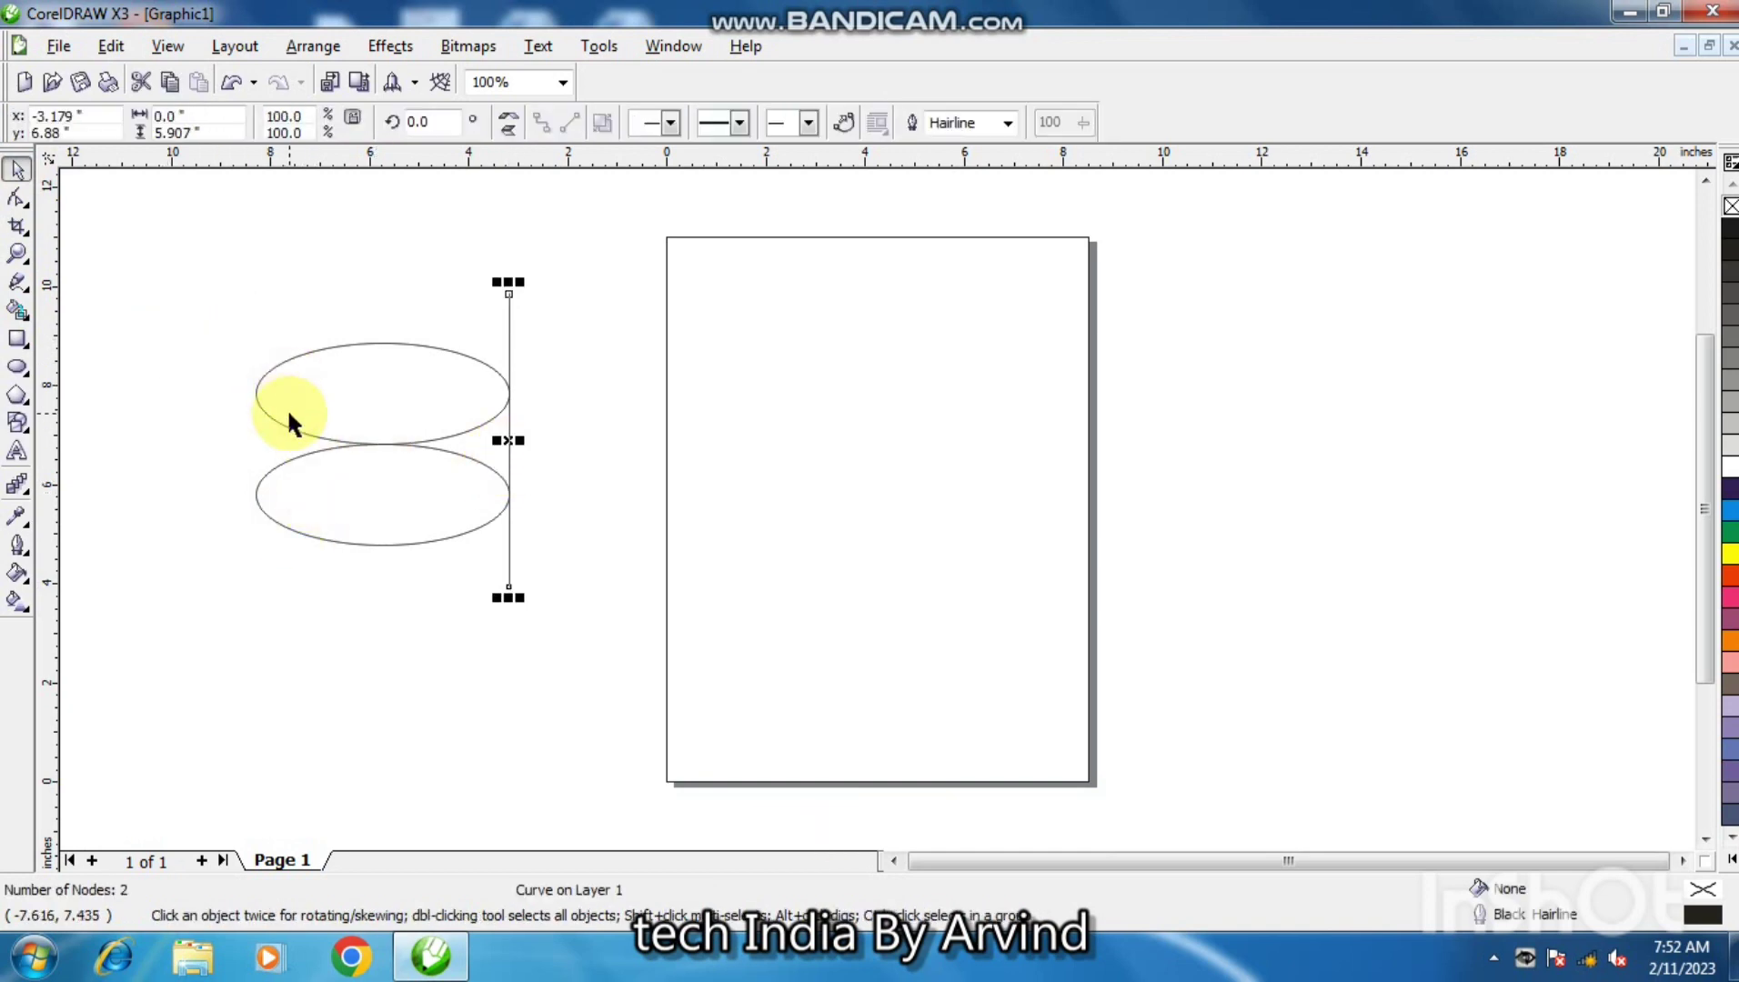
key(plus)
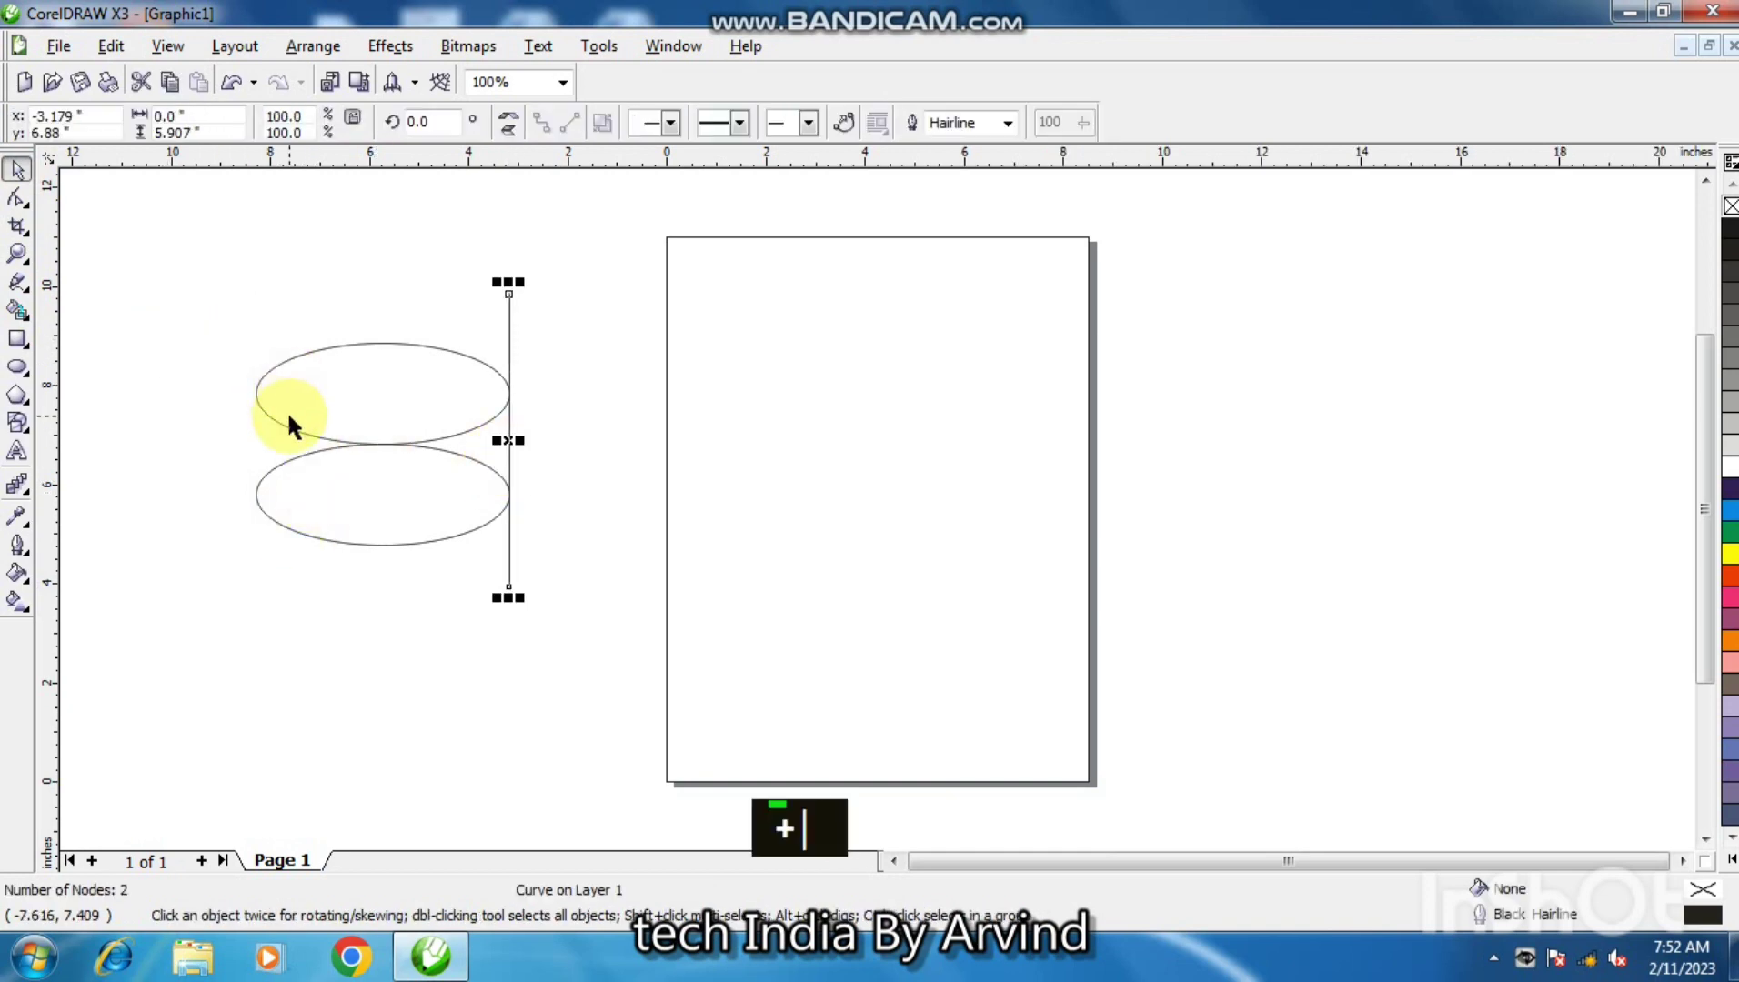
shift+click(357, 444)
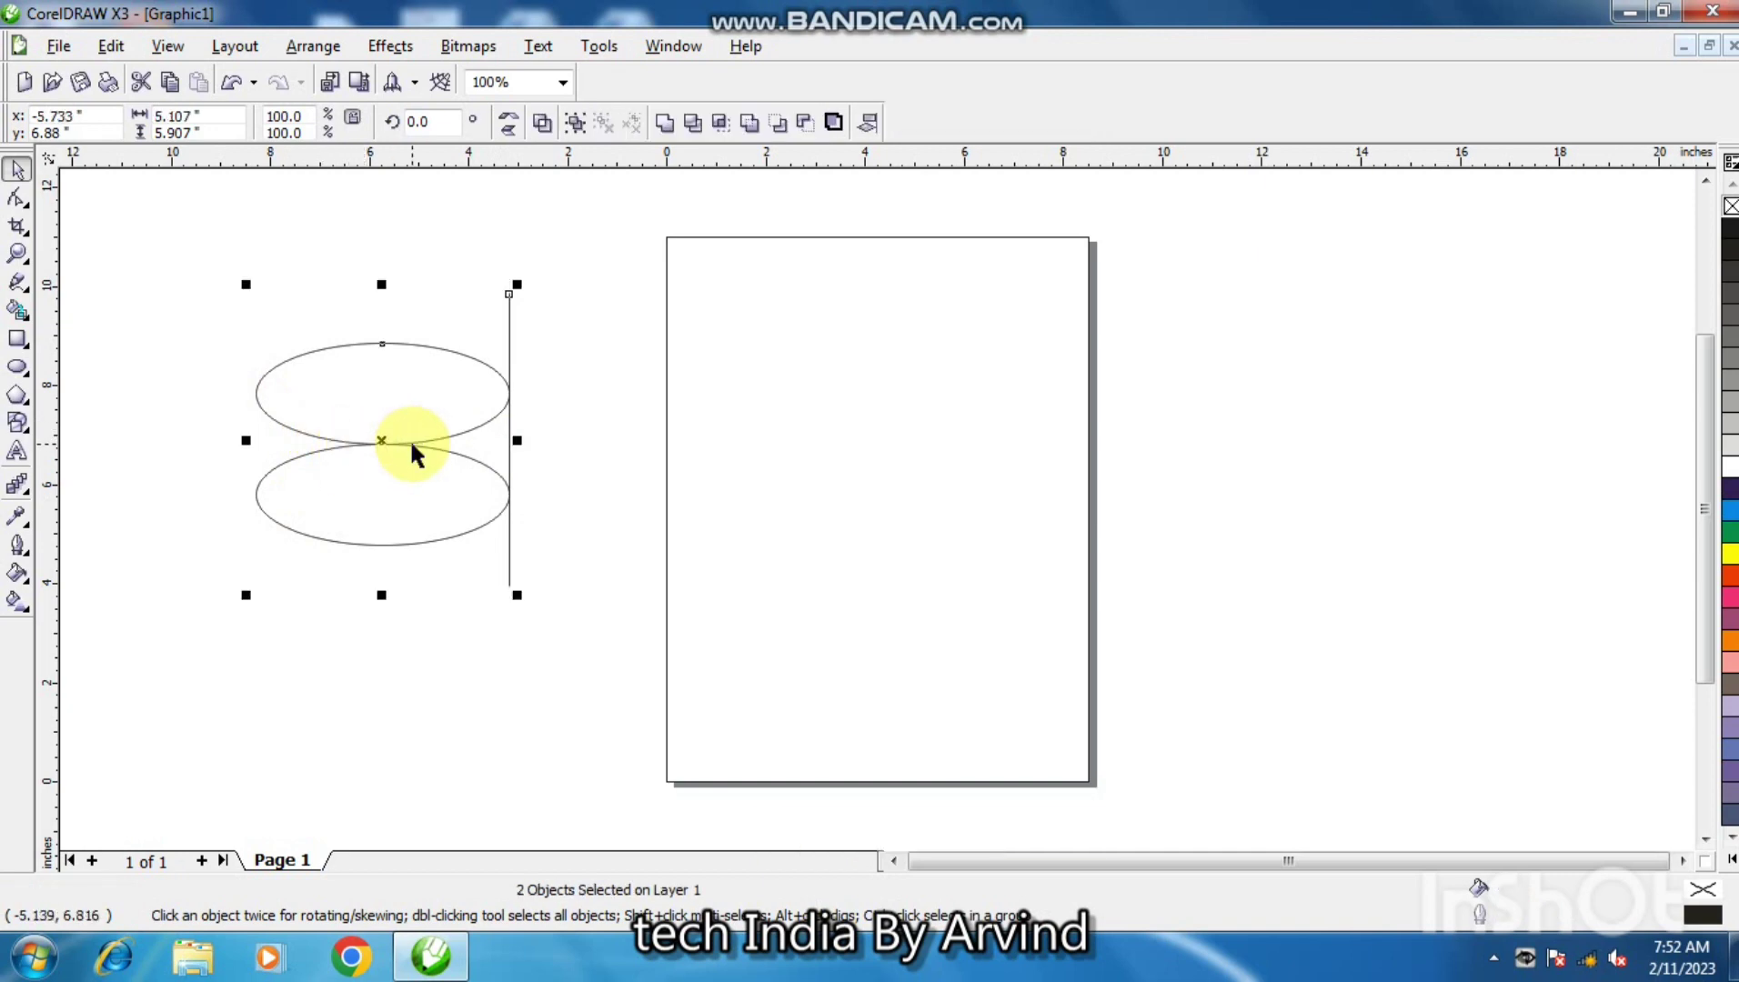
key(c)
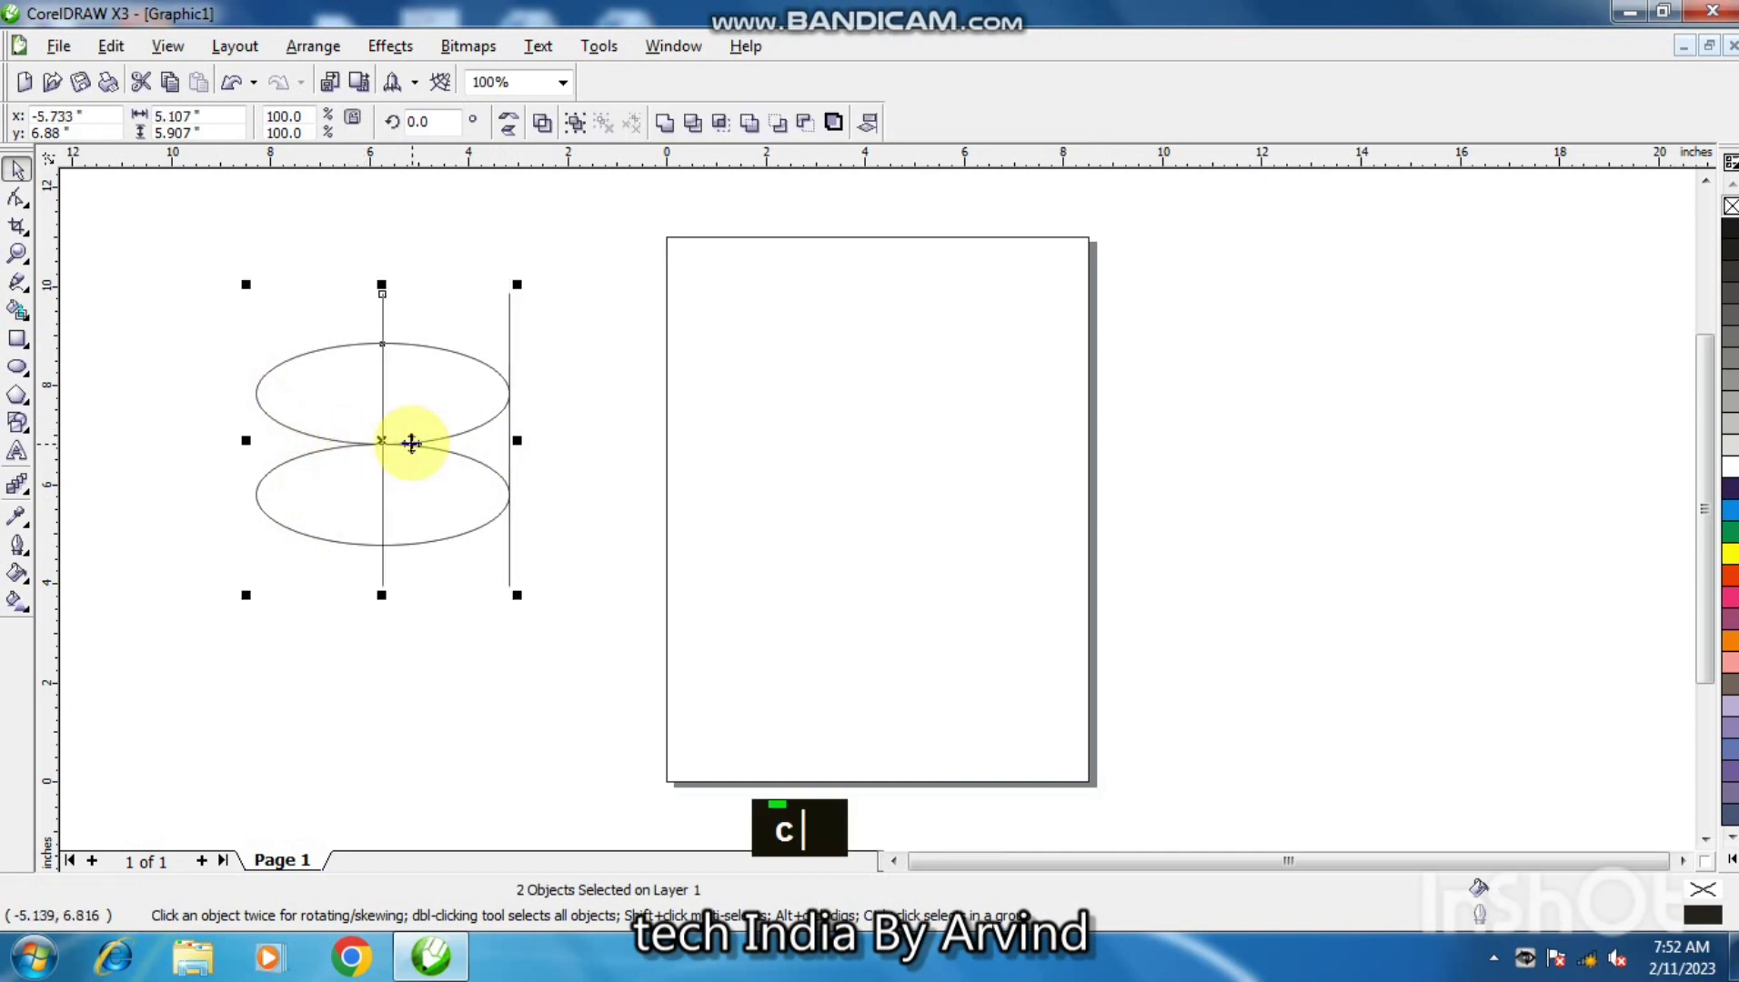
Step: Place a copy of the center line between the center line and the line at the ellipses' right edge
click(553, 456)
click(380, 426)
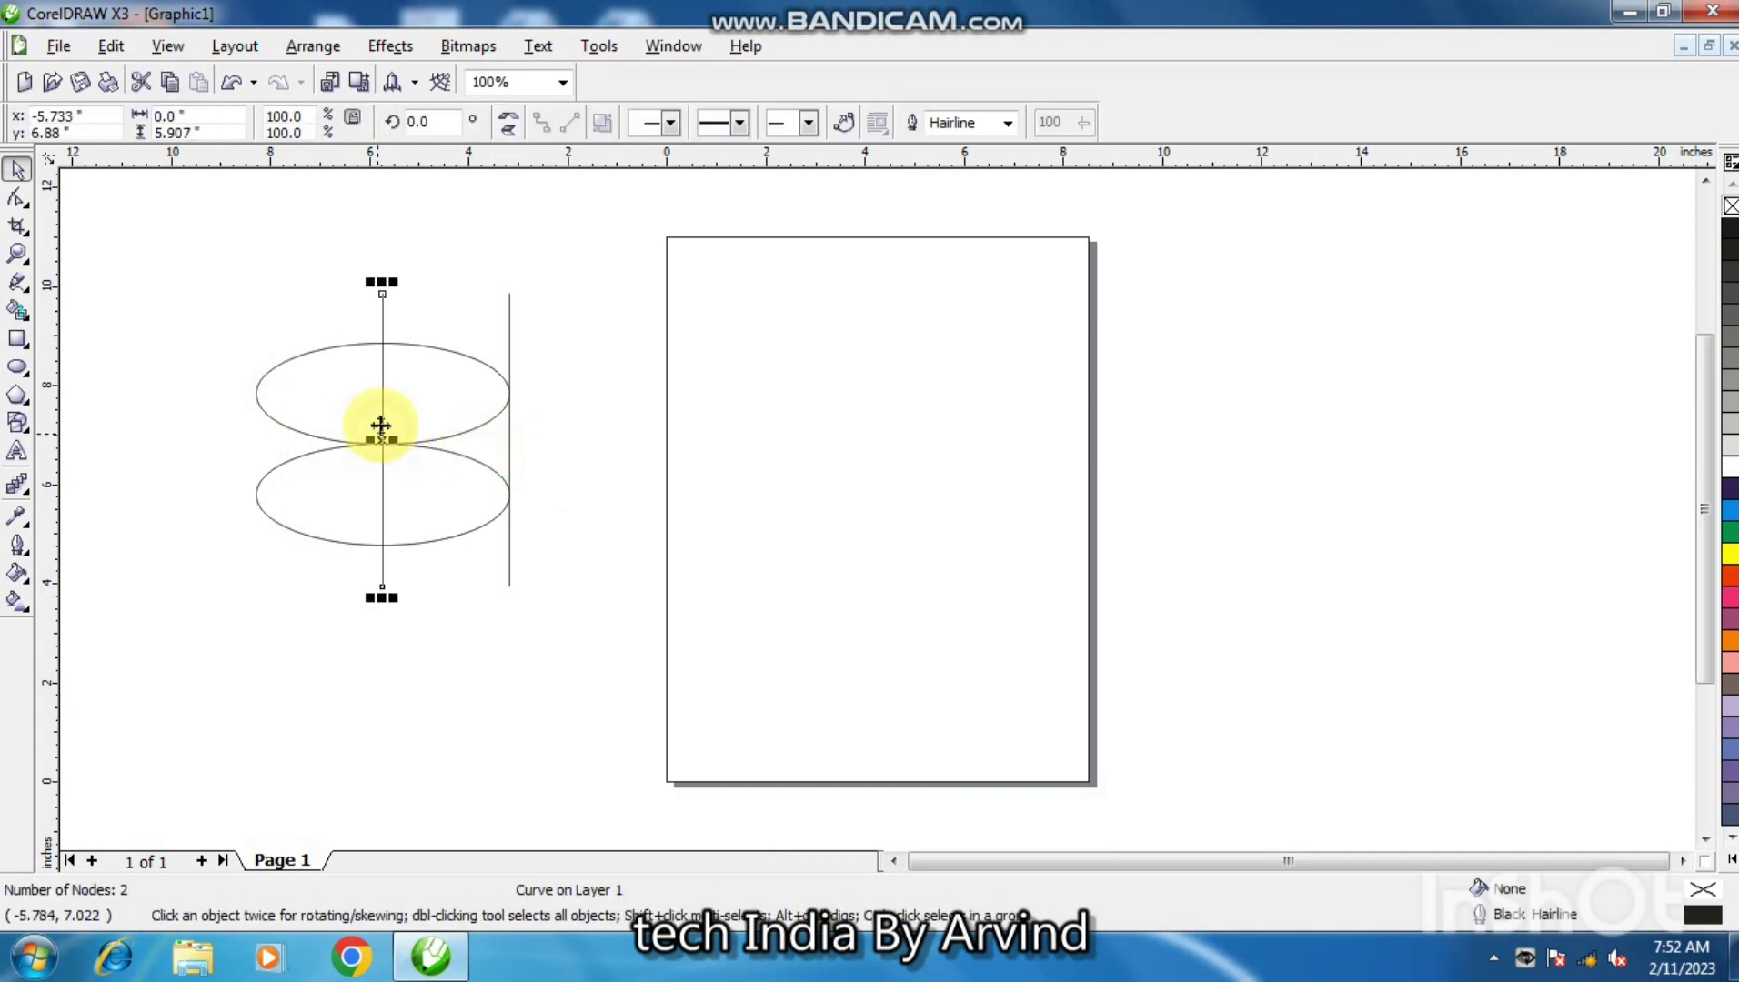
drag(380, 426, 437, 425)
right_click(437, 425)
click(632, 434)
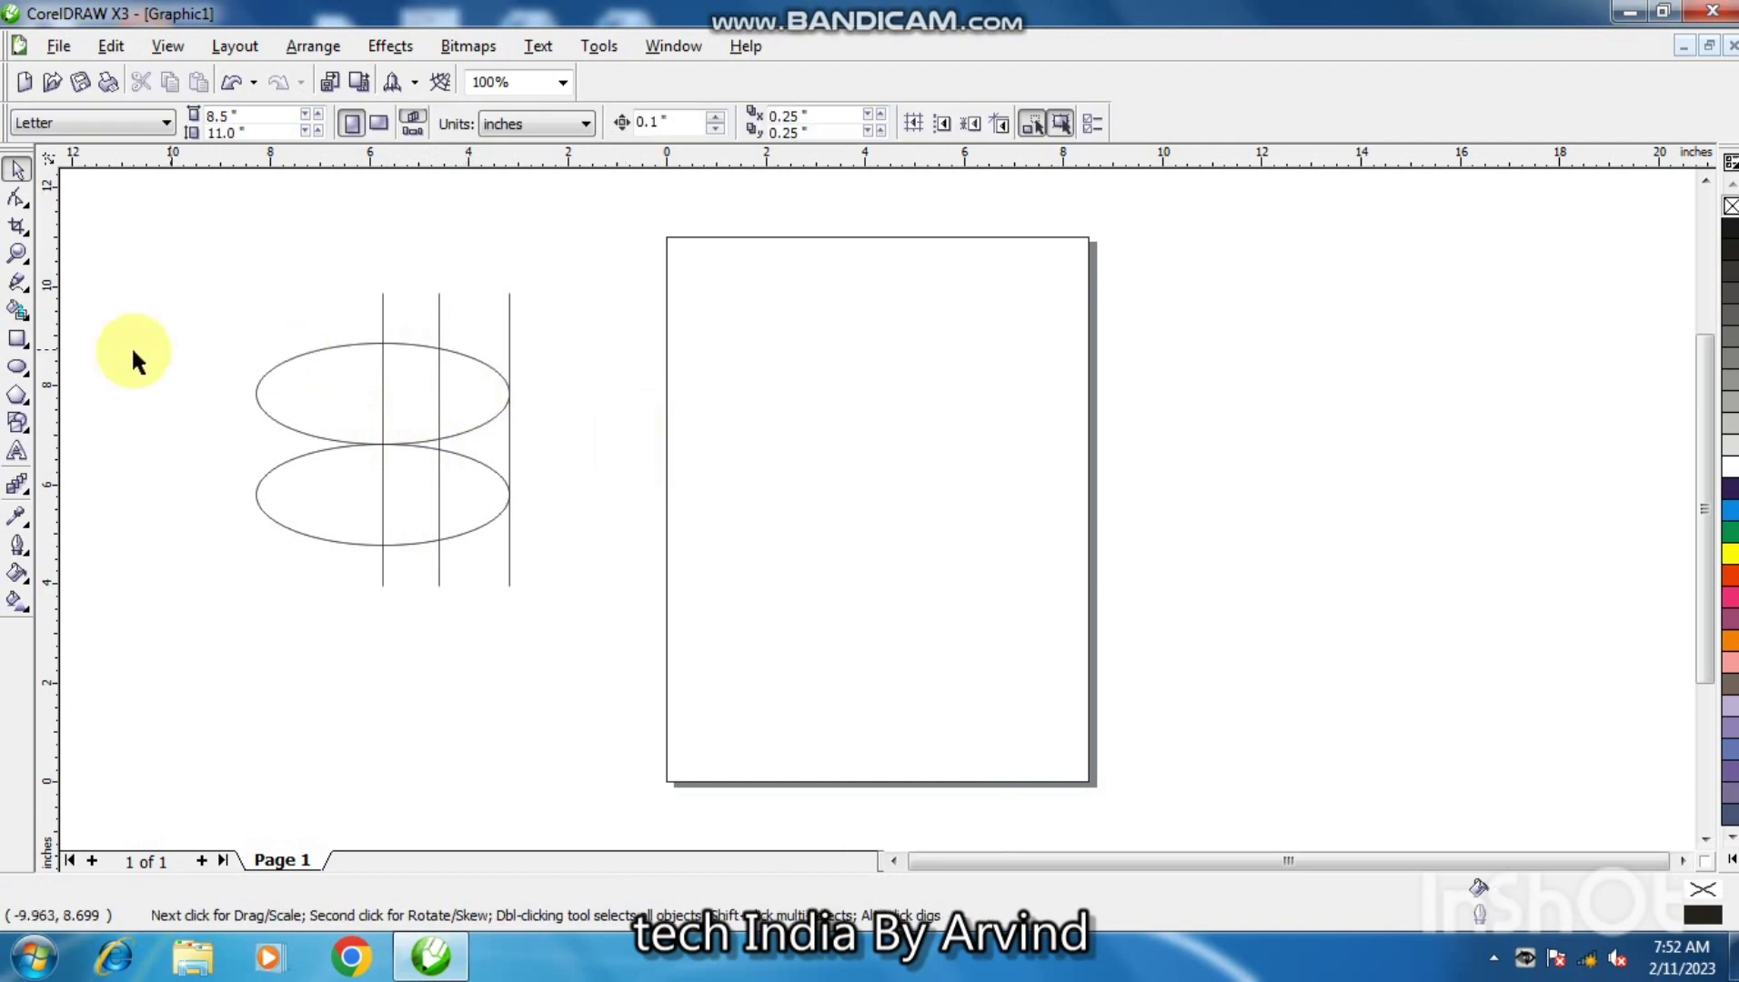
Step: Smart Fill the enclosed regions between the two rightmost lines, from the upper ellipse through the lower one, with Desert Blue
click(18, 311)
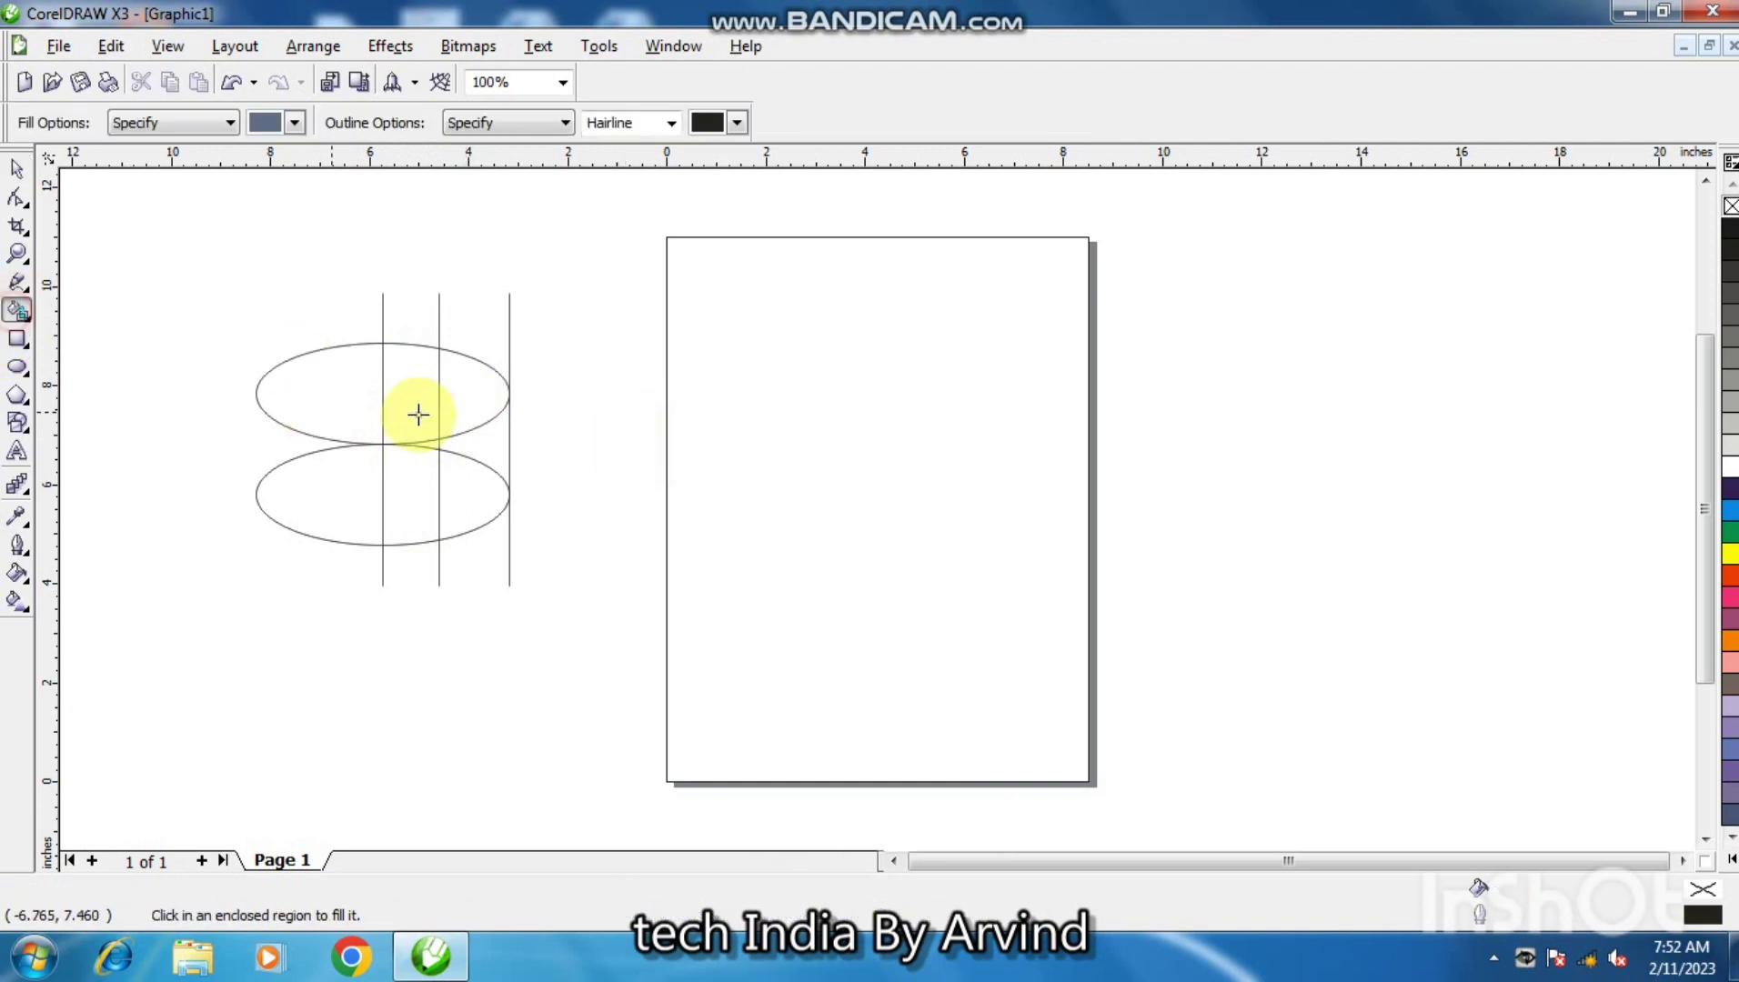
click(481, 408)
click(485, 486)
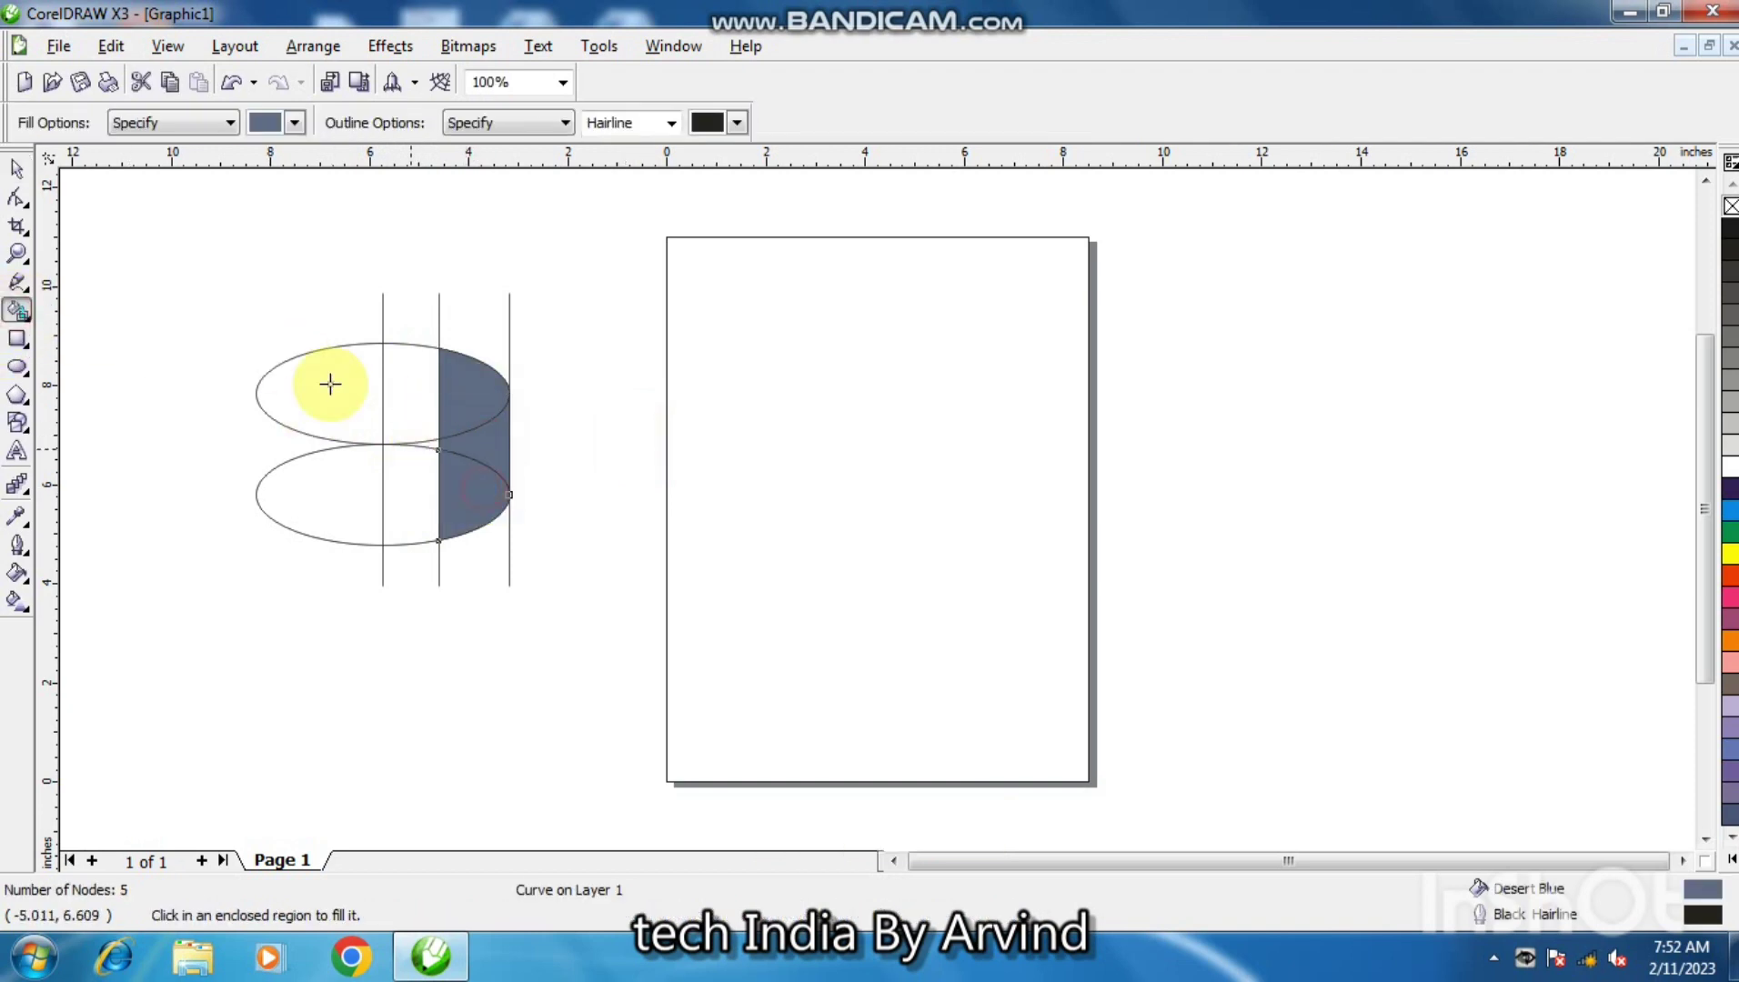
Step: Select all the blue filled pieces together and move them onto the page, away from the construction ellipses and lines
click(19, 170)
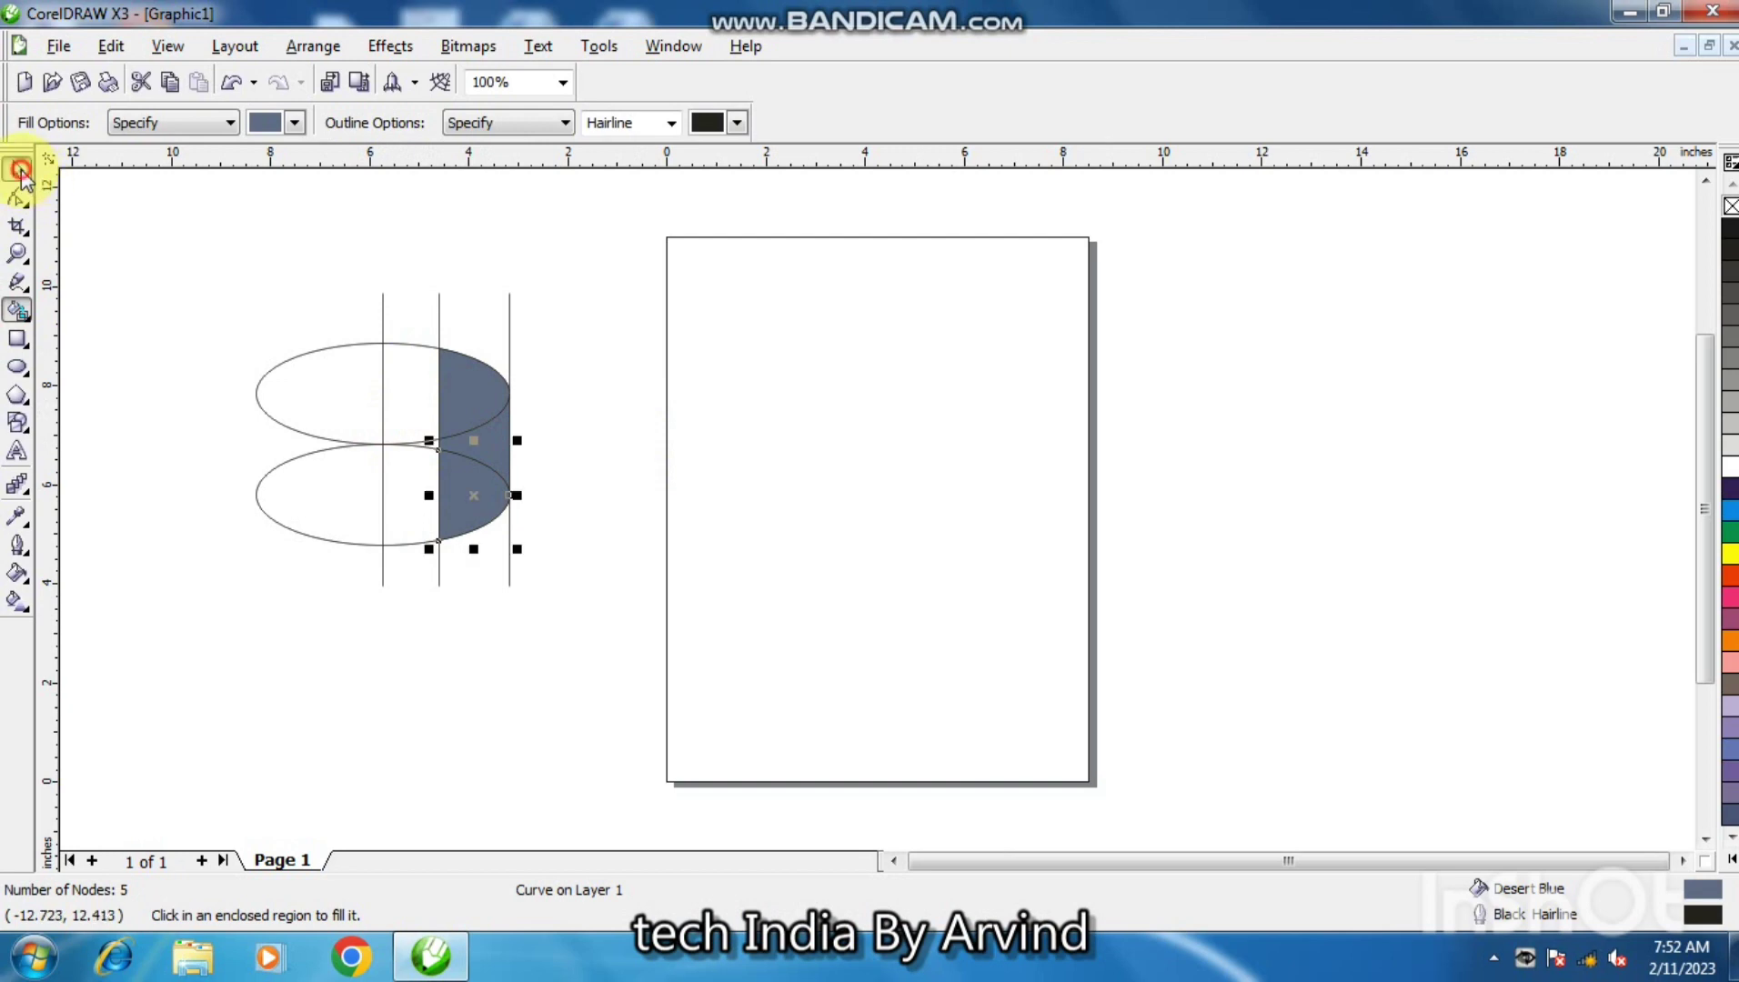
key(shift)
shift+click(494, 440)
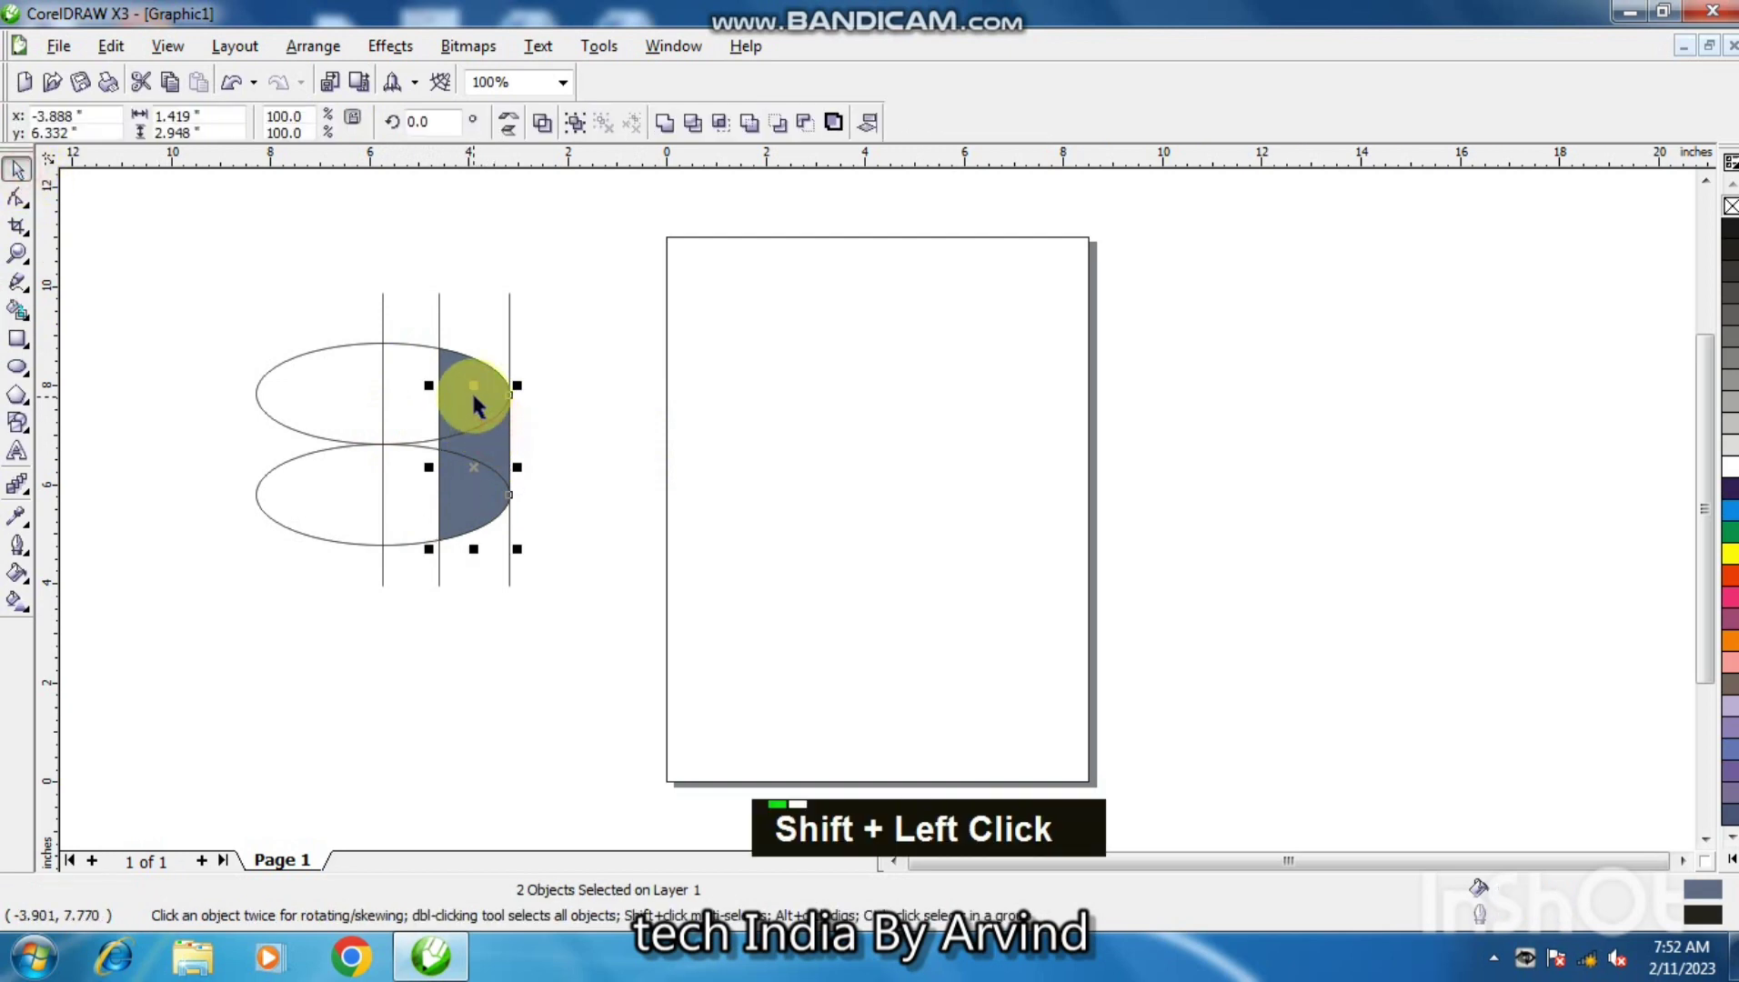
shift+click(471, 390)
drag(477, 435, 951, 471)
click(954, 474)
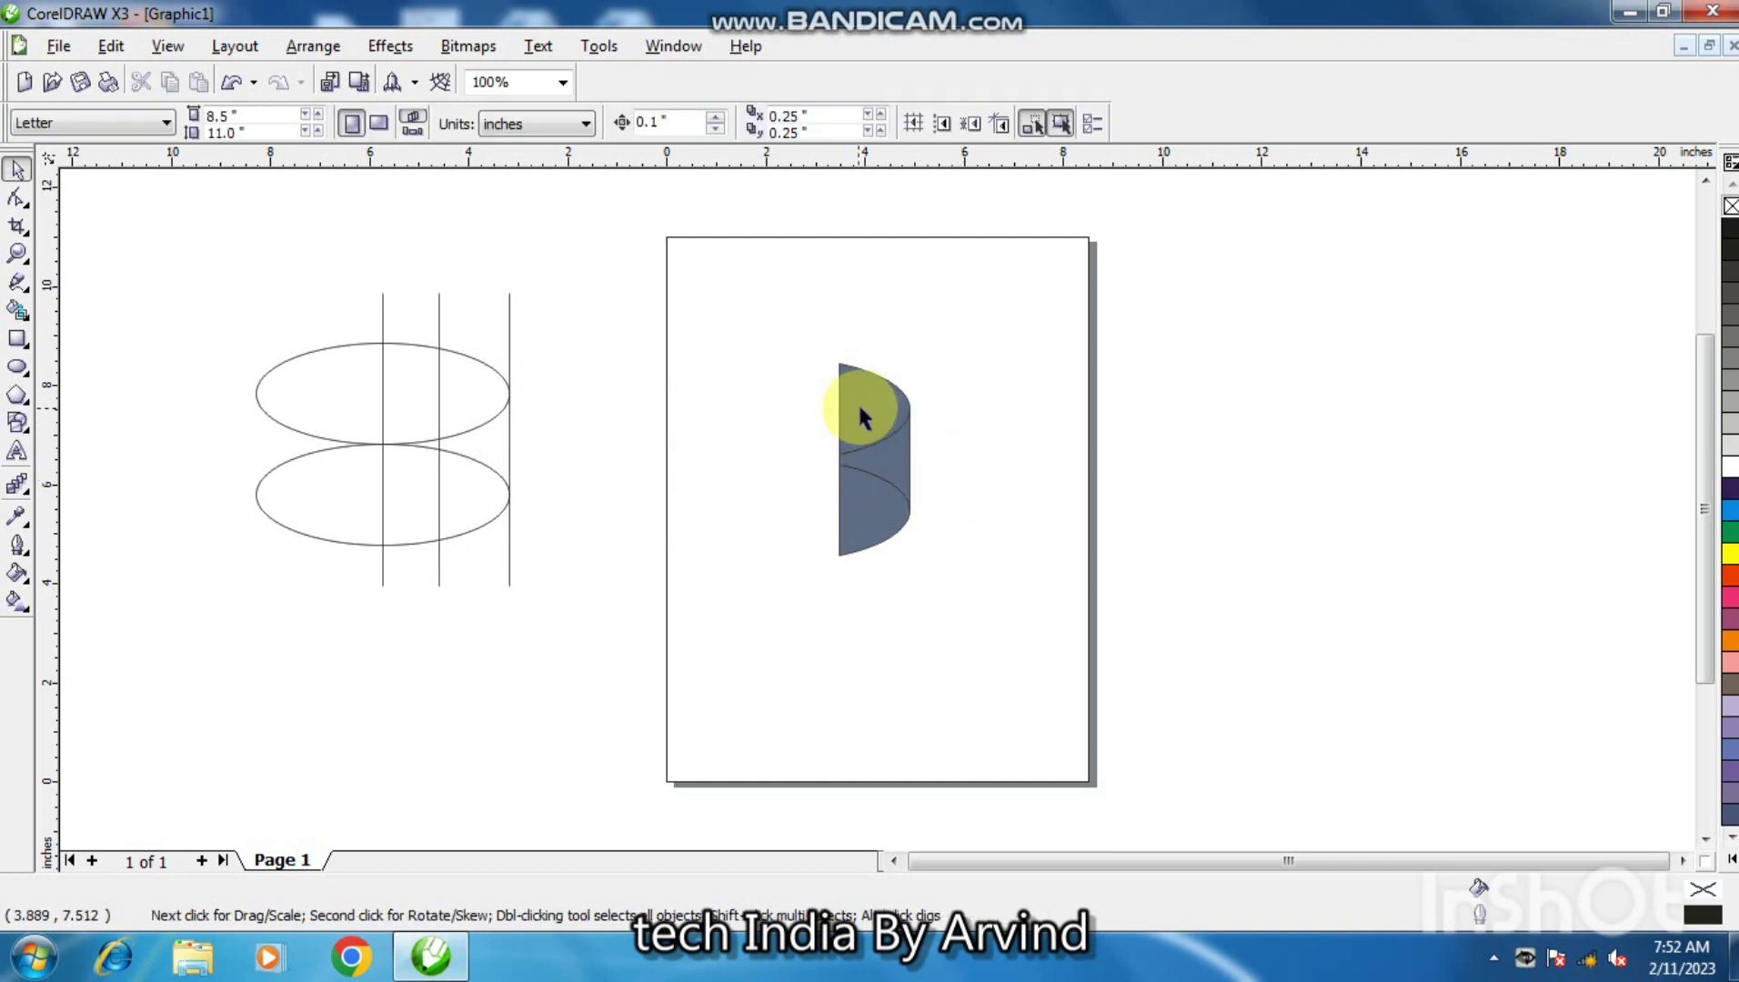
Step: Create a narrower copy of the upper blue piece, about 1.34 inches wide, keeping its straight left edge in place
click(889, 416)
key(shift)
shift+click(919, 409)
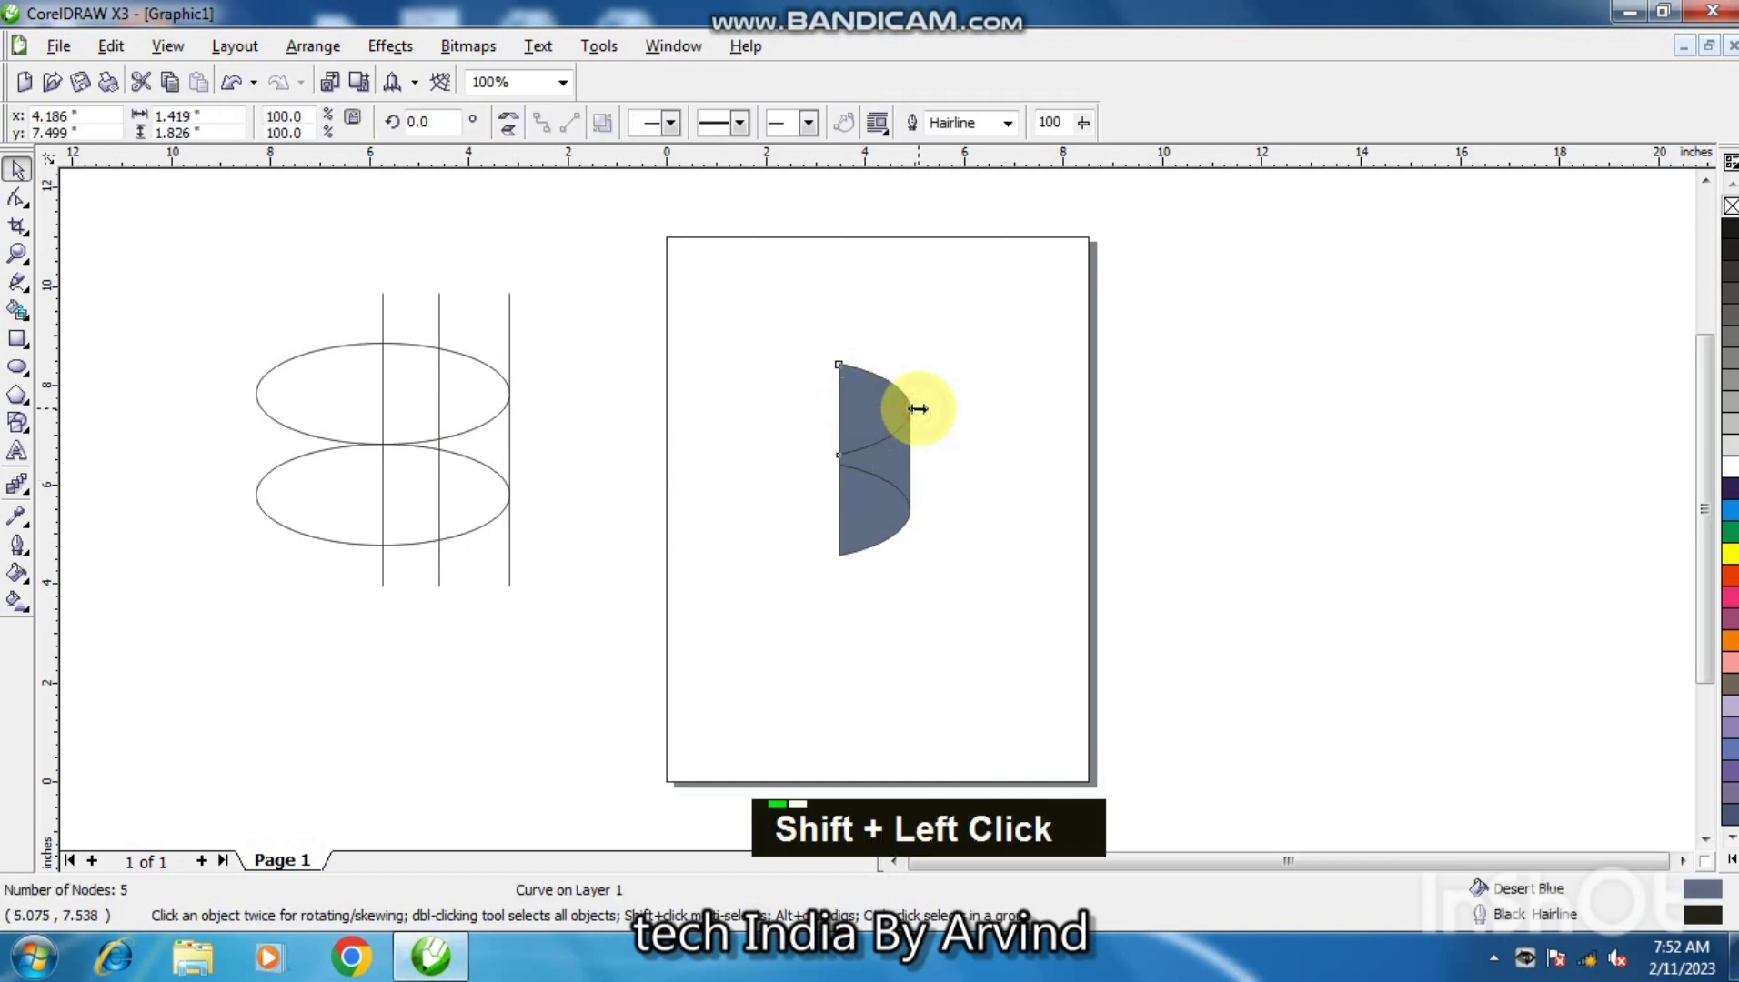
drag(914, 409, 914, 410)
right_click(914, 410)
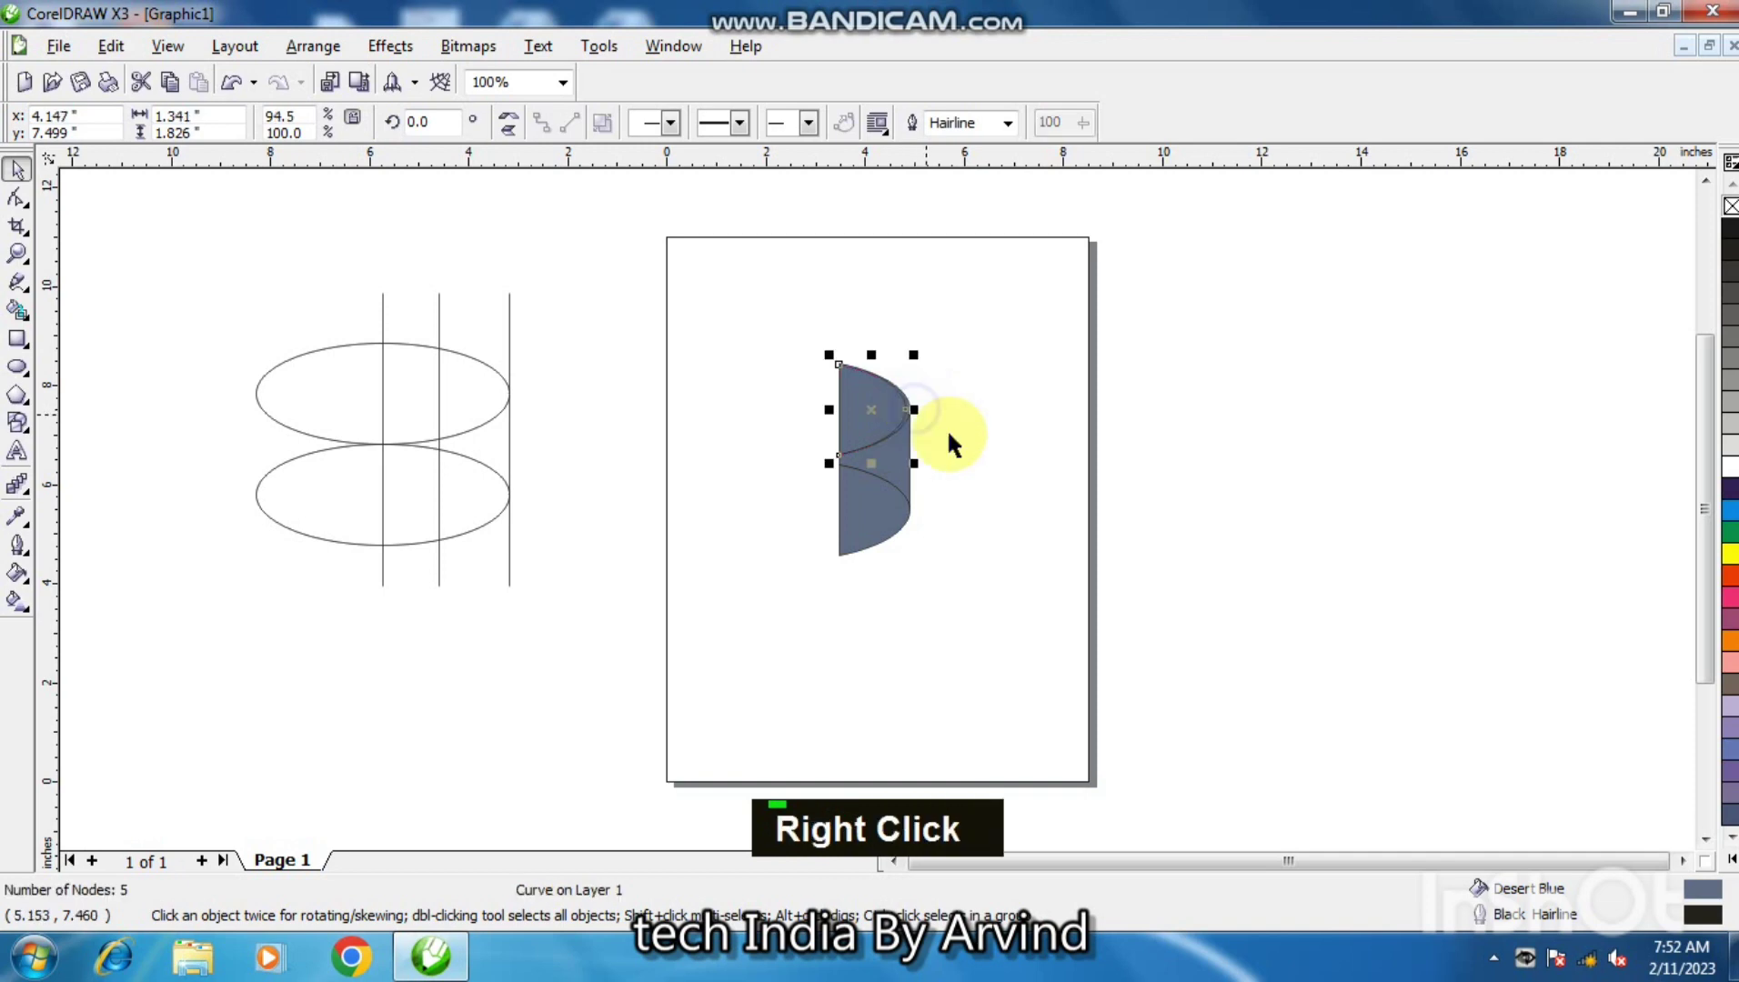
click(958, 447)
Step: Weld the middle and lower blue pieces into one shape
click(891, 460)
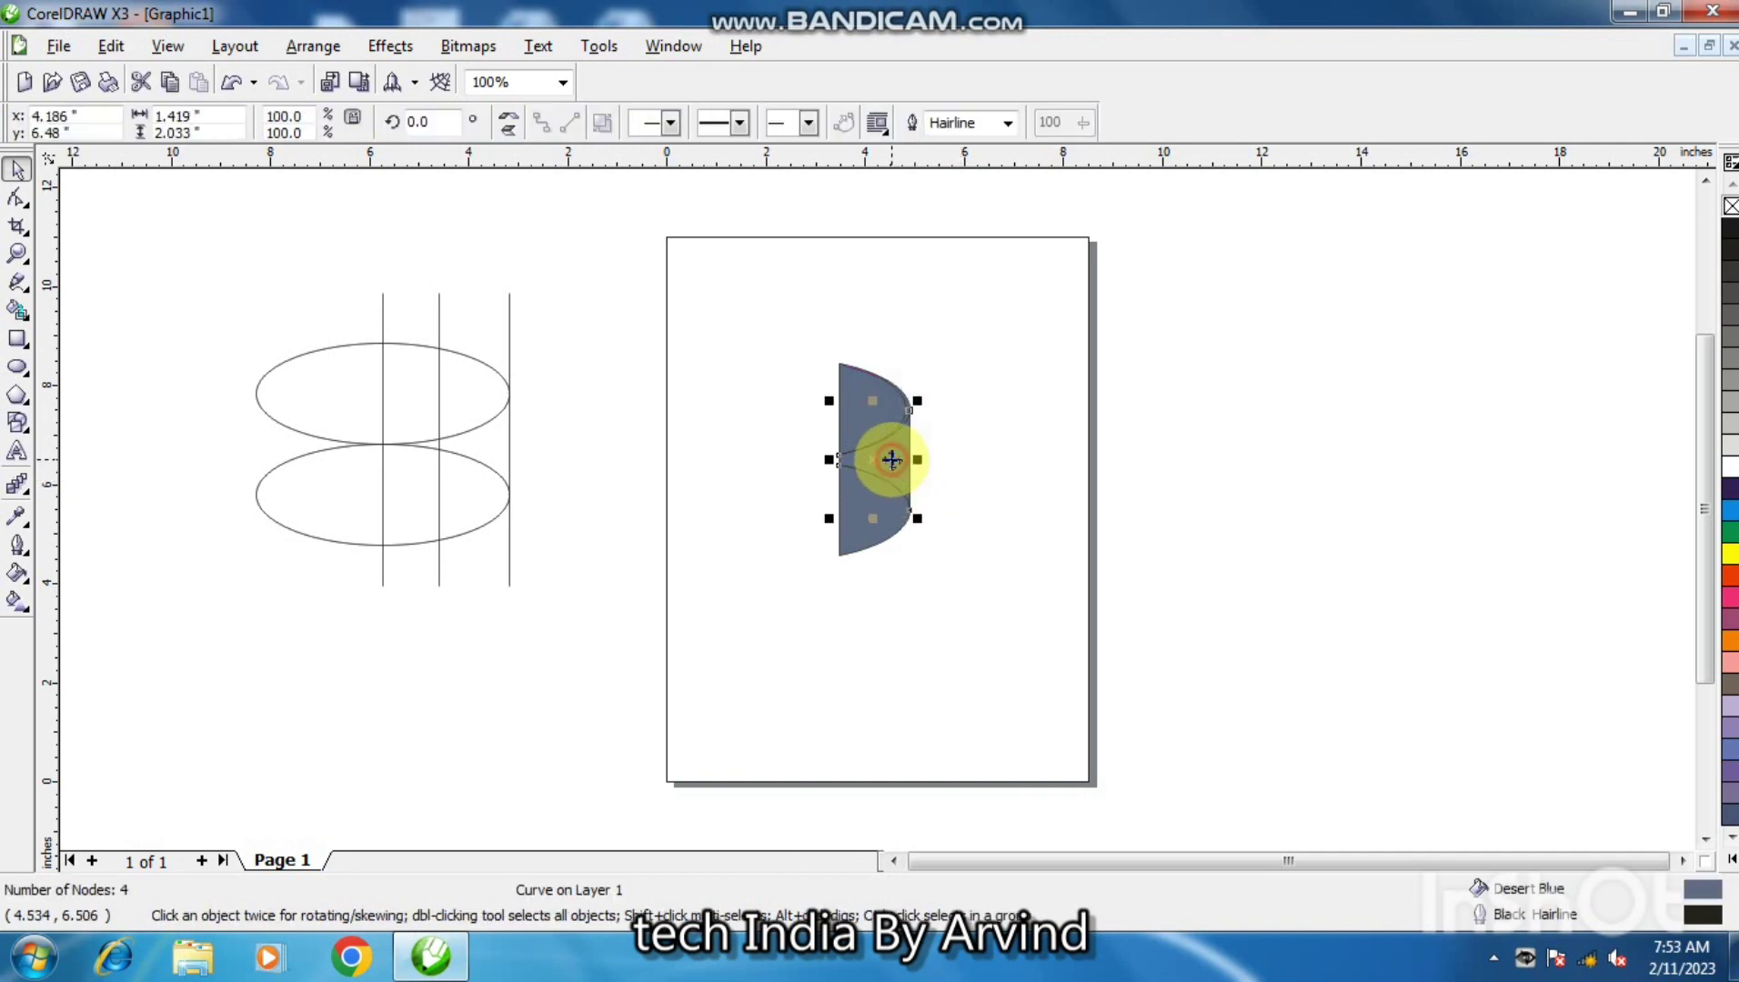
shift+click(881, 516)
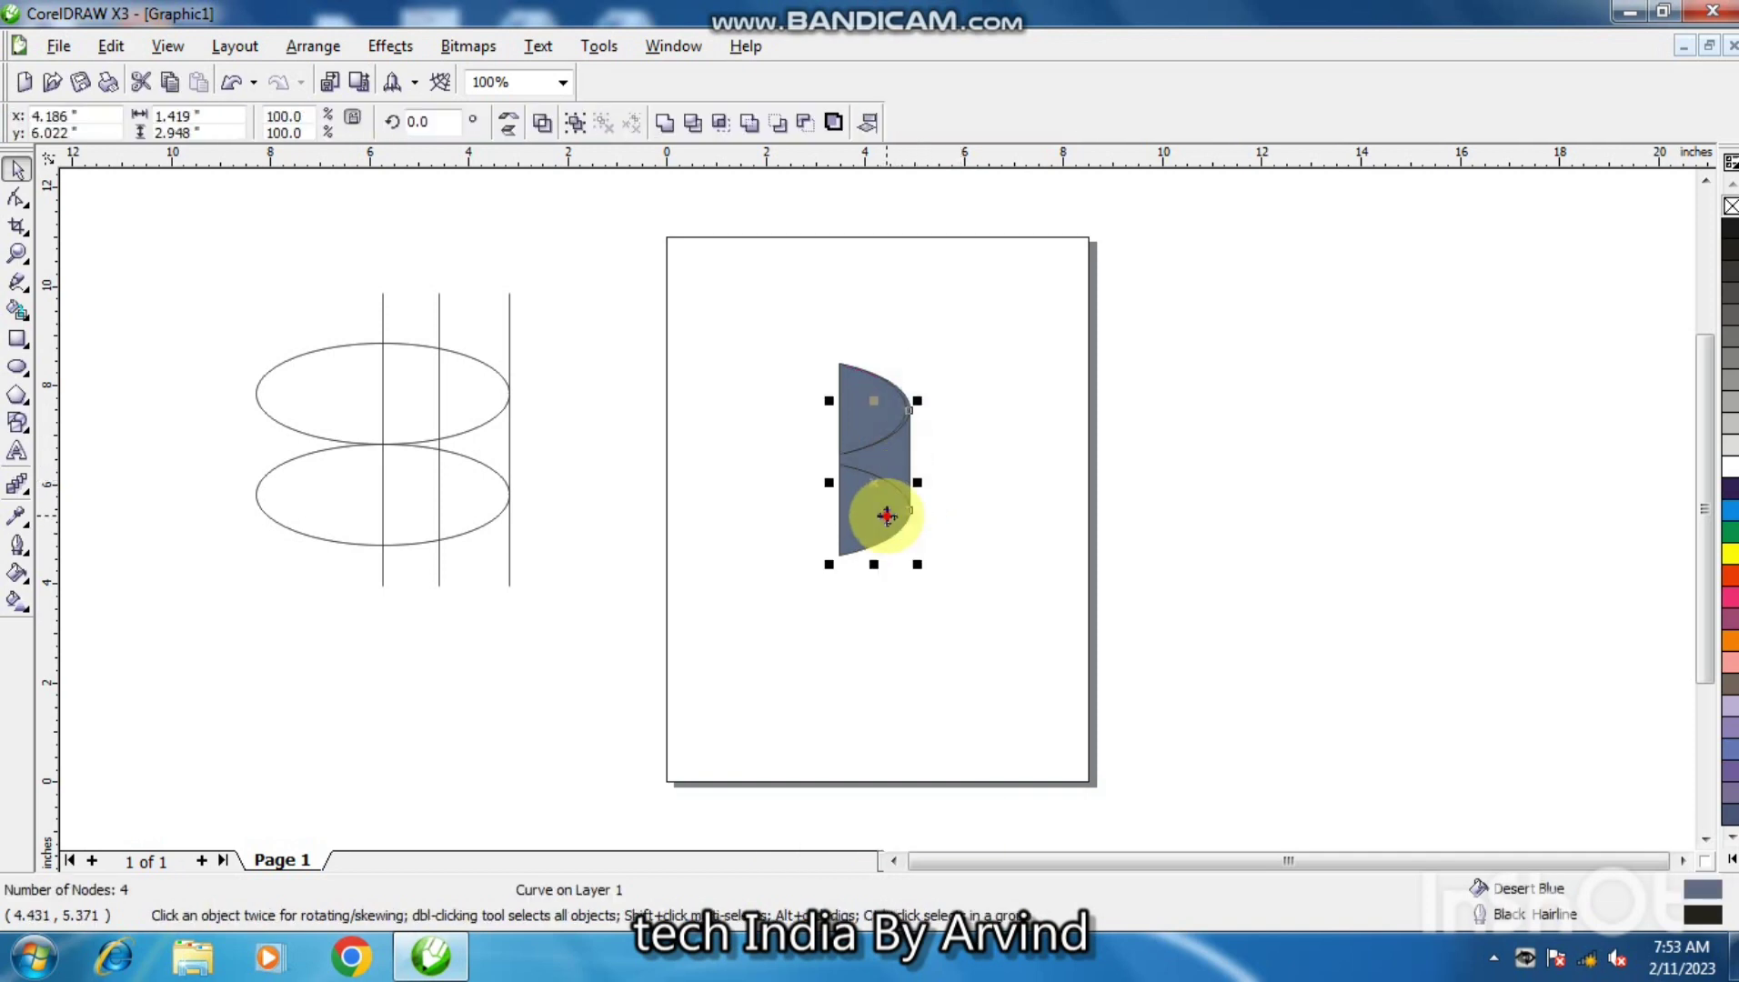
click(665, 123)
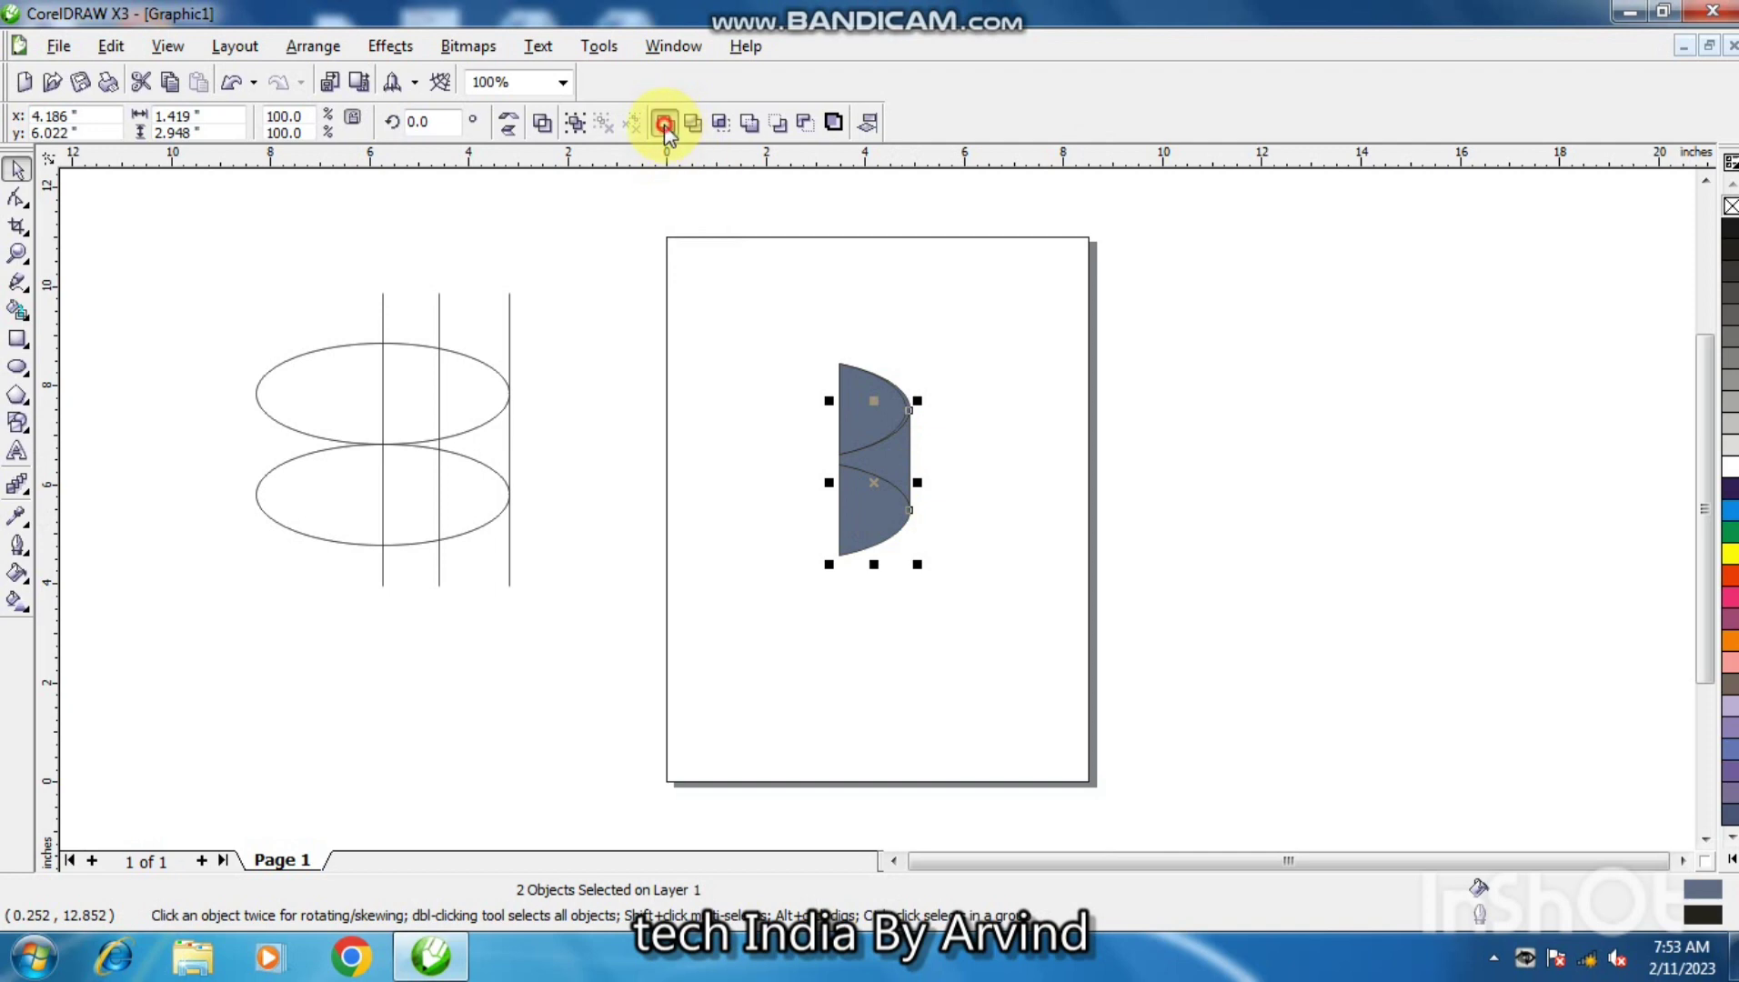
click(971, 406)
Step: Duplicate the three ribbon pieces, flip the copy horizontally and vertically, and join it to the original's lower left to continue the curl
drag(737, 312, 939, 588)
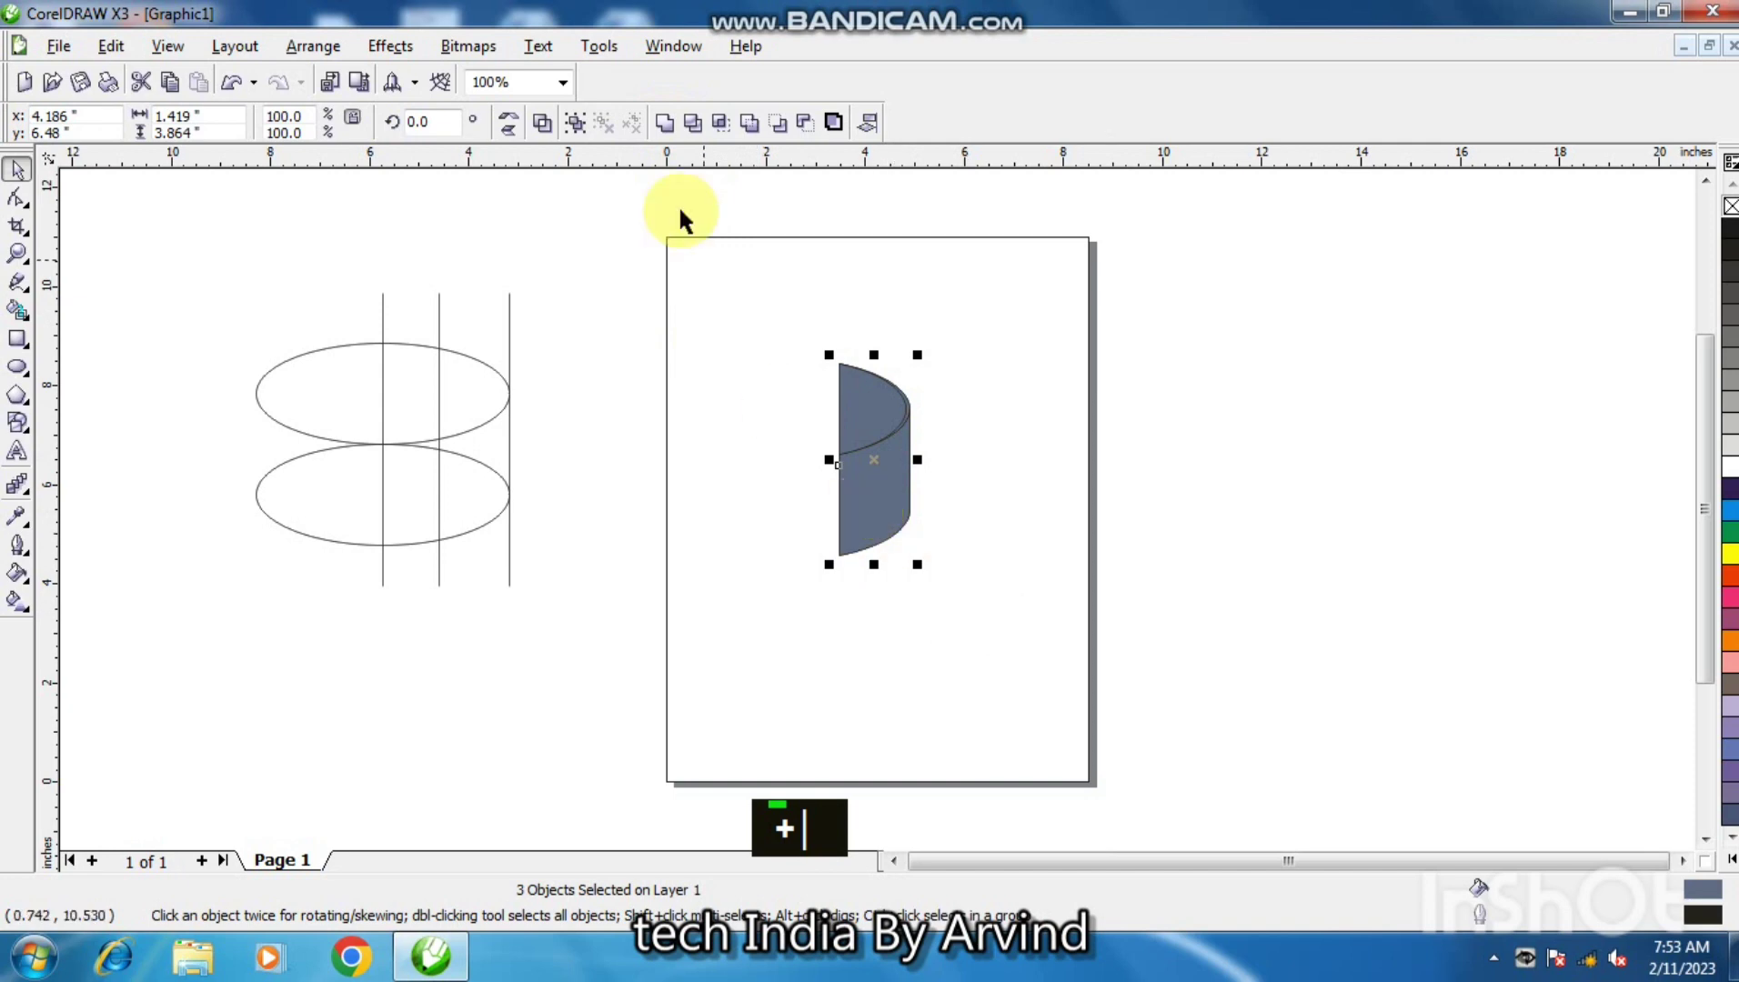
click(507, 124)
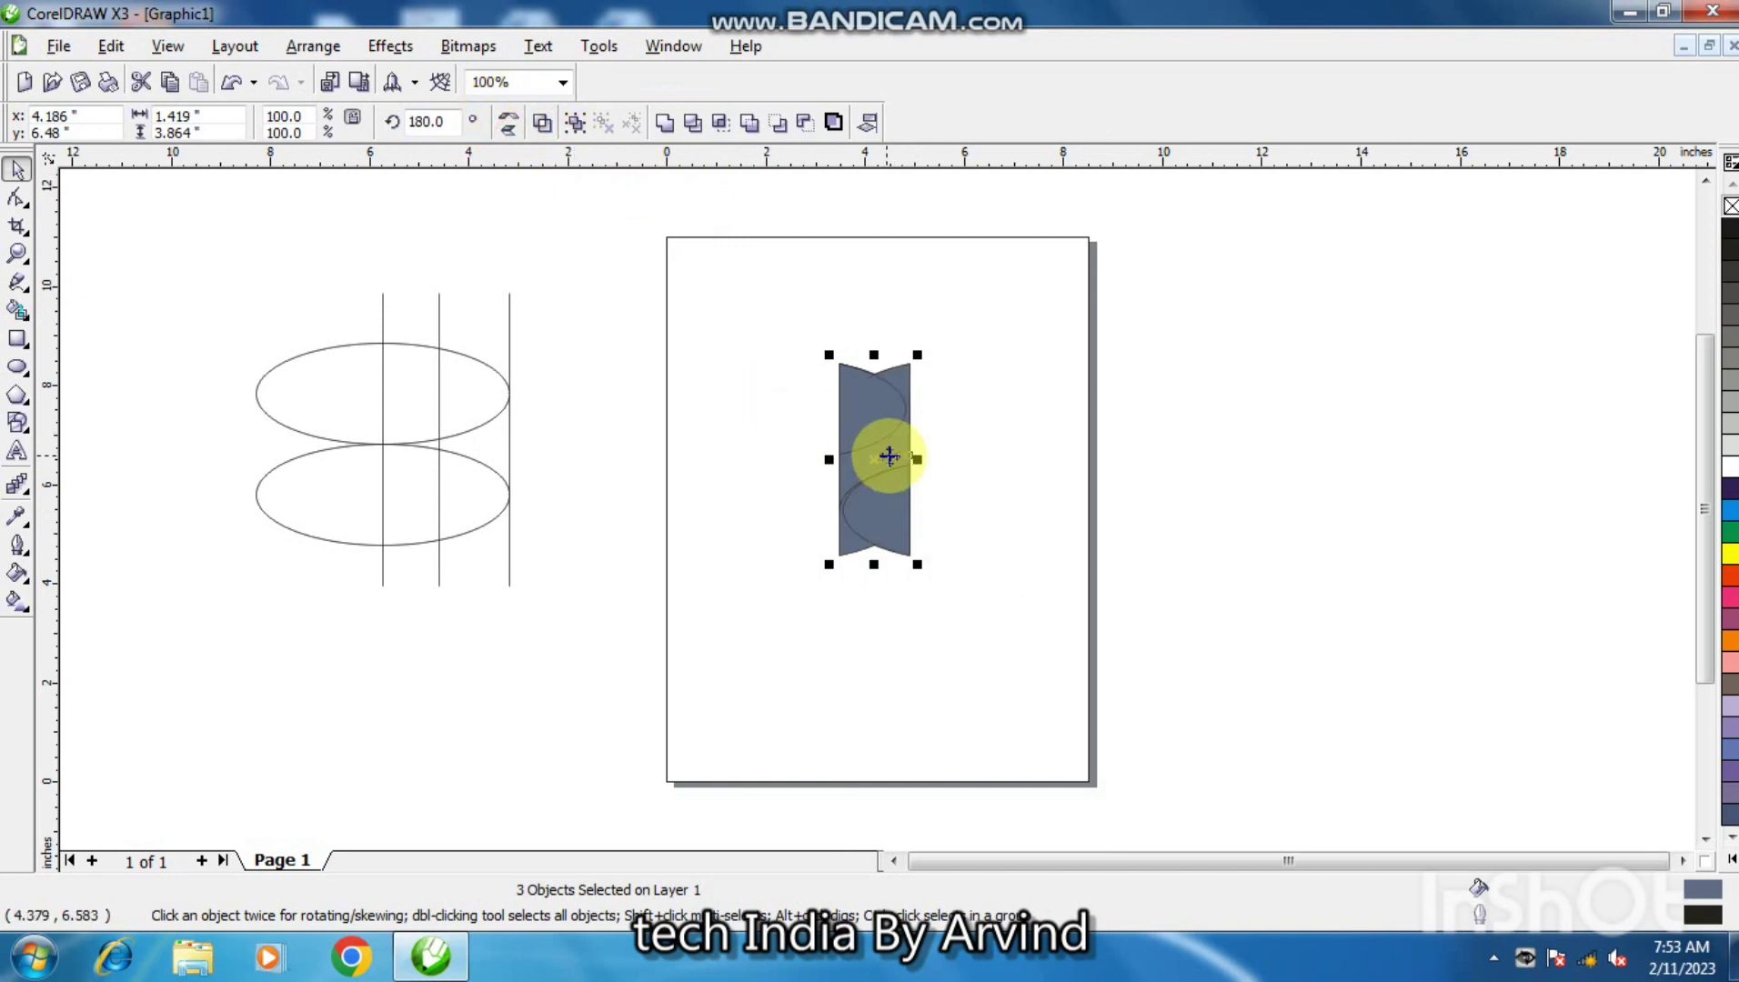
drag(886, 464, 821, 547)
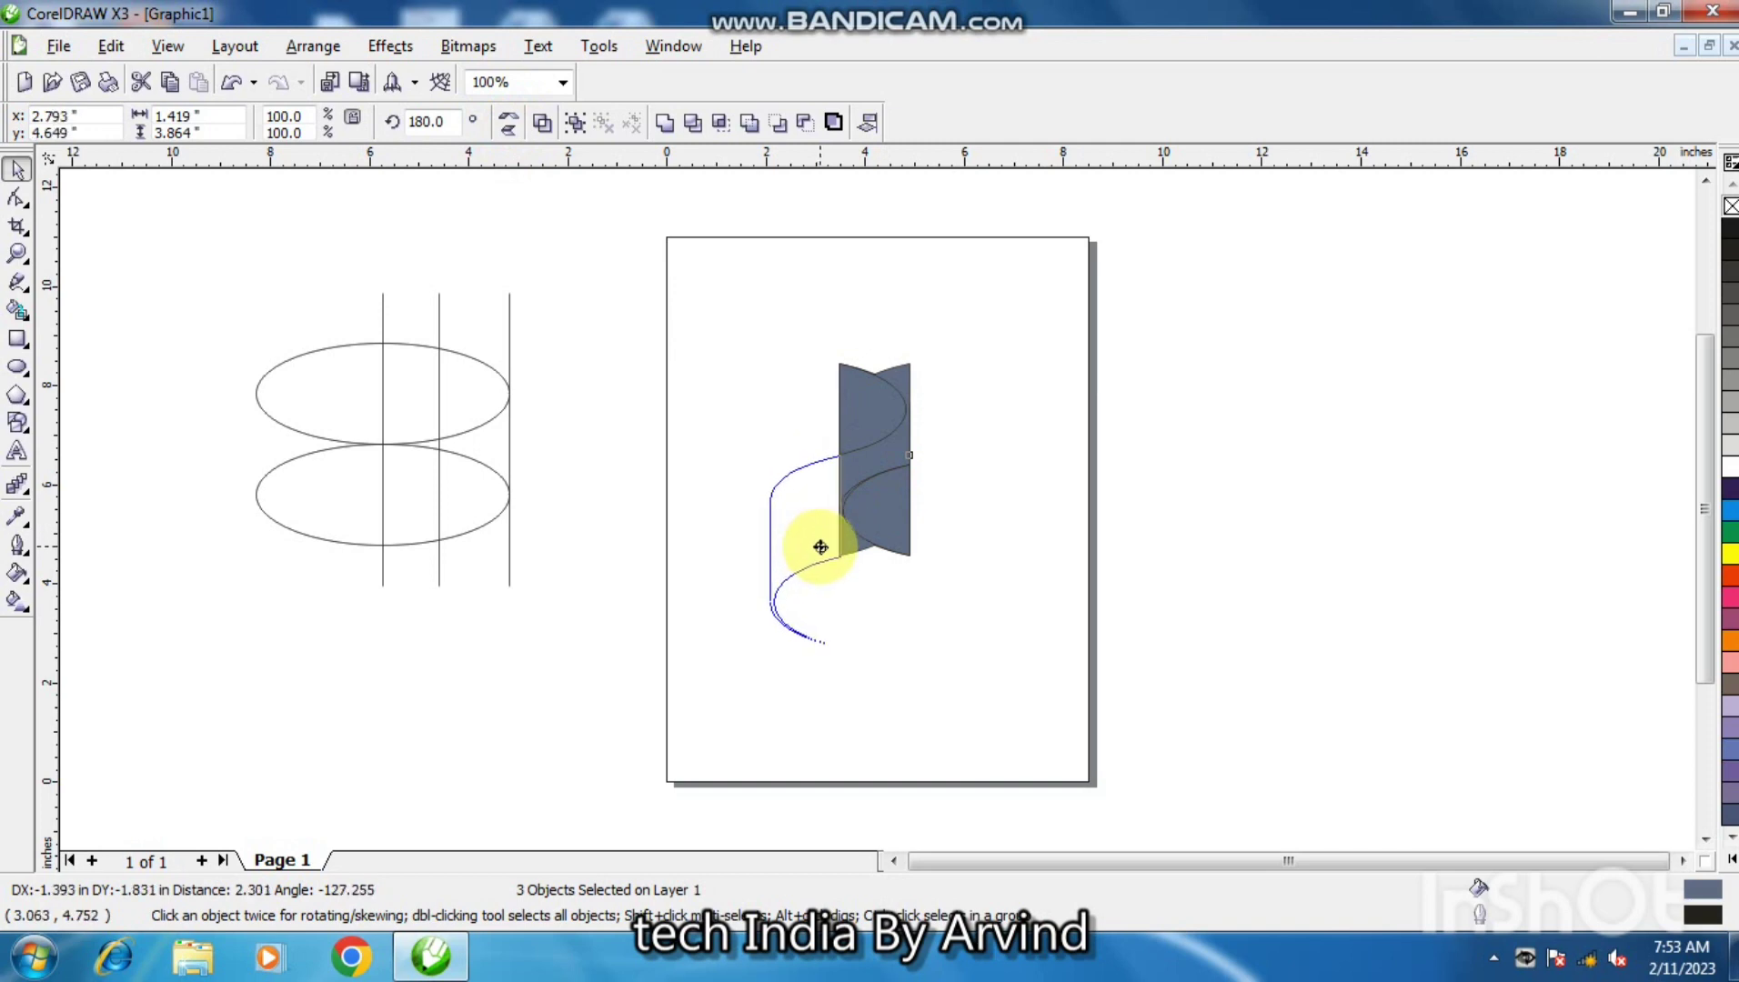
drag(820, 546, 820, 547)
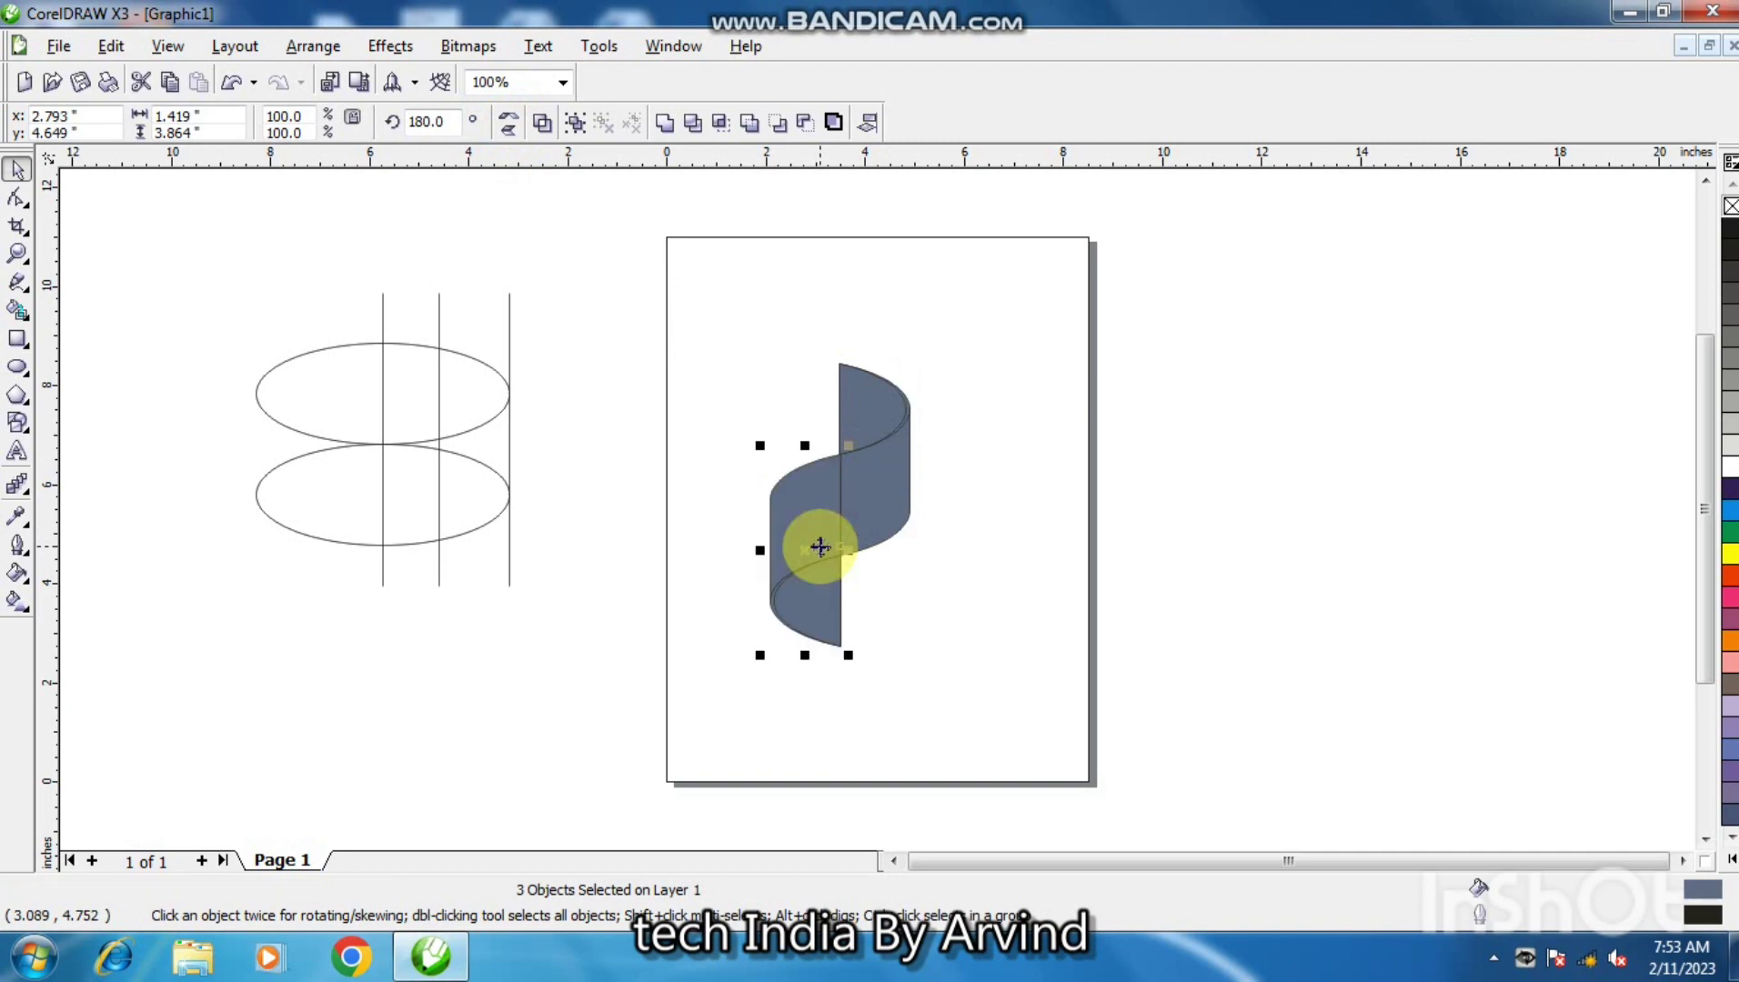
click(881, 564)
Step: Weld the two adjoining front bands of the ribbon into one continuous shape
click(796, 505)
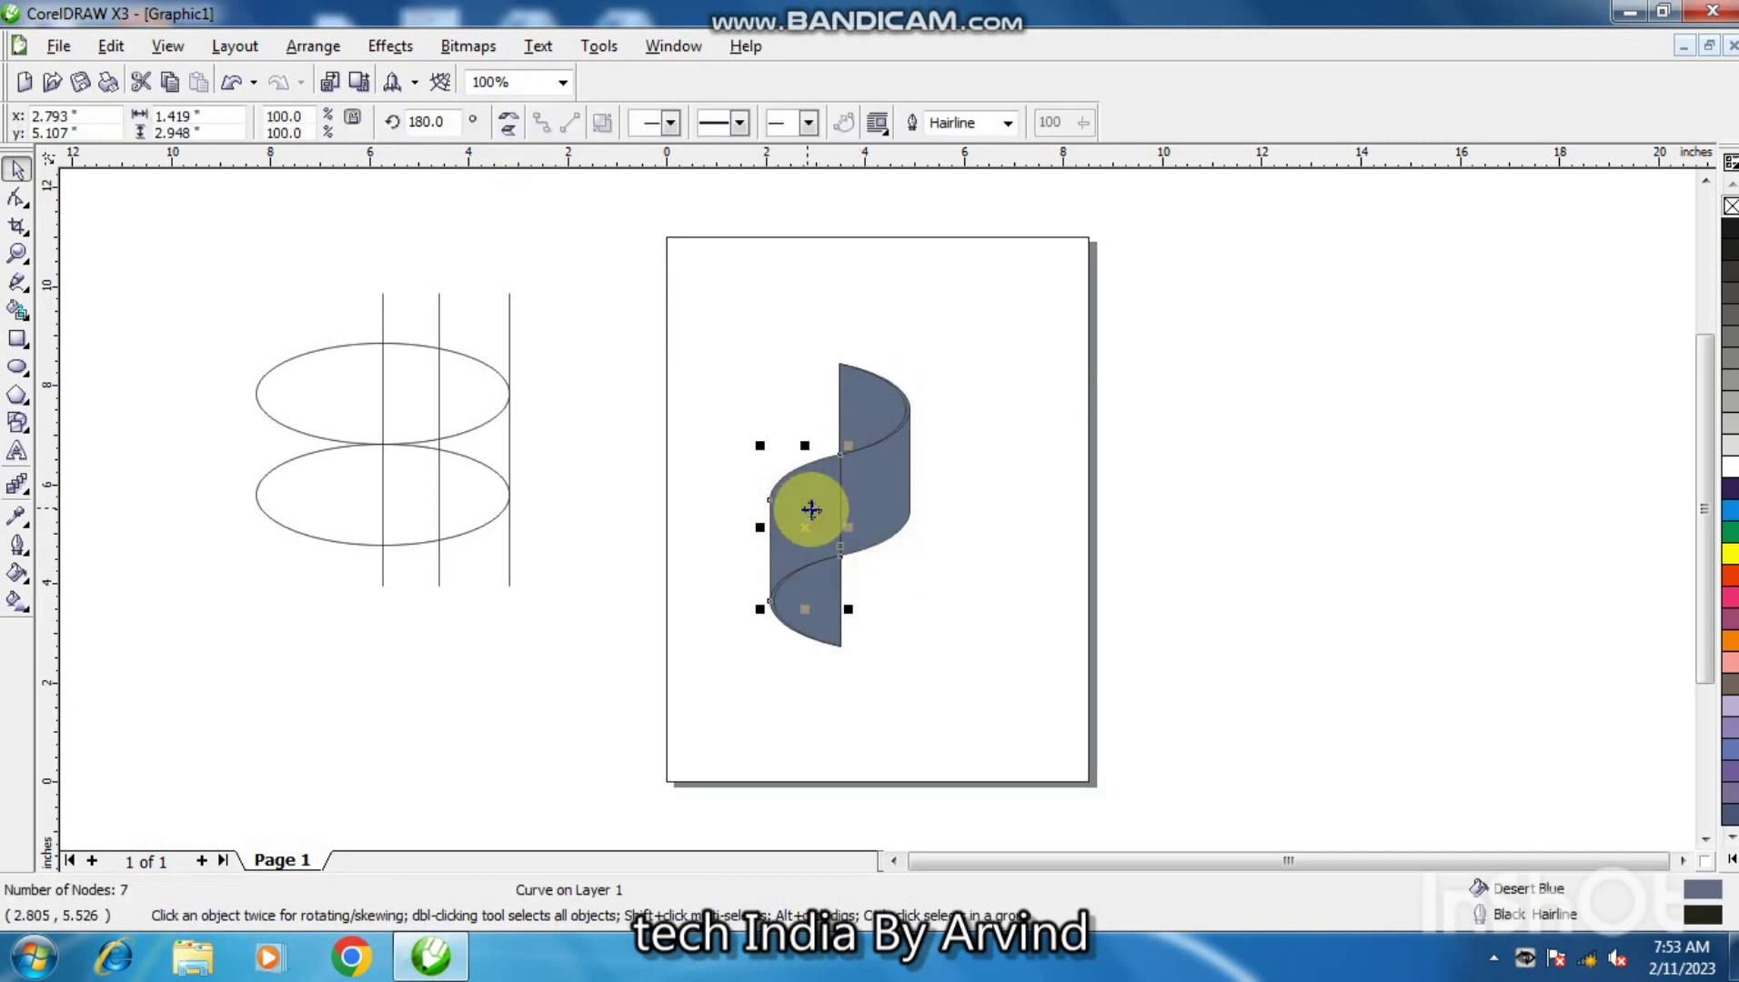
shift+click(871, 514)
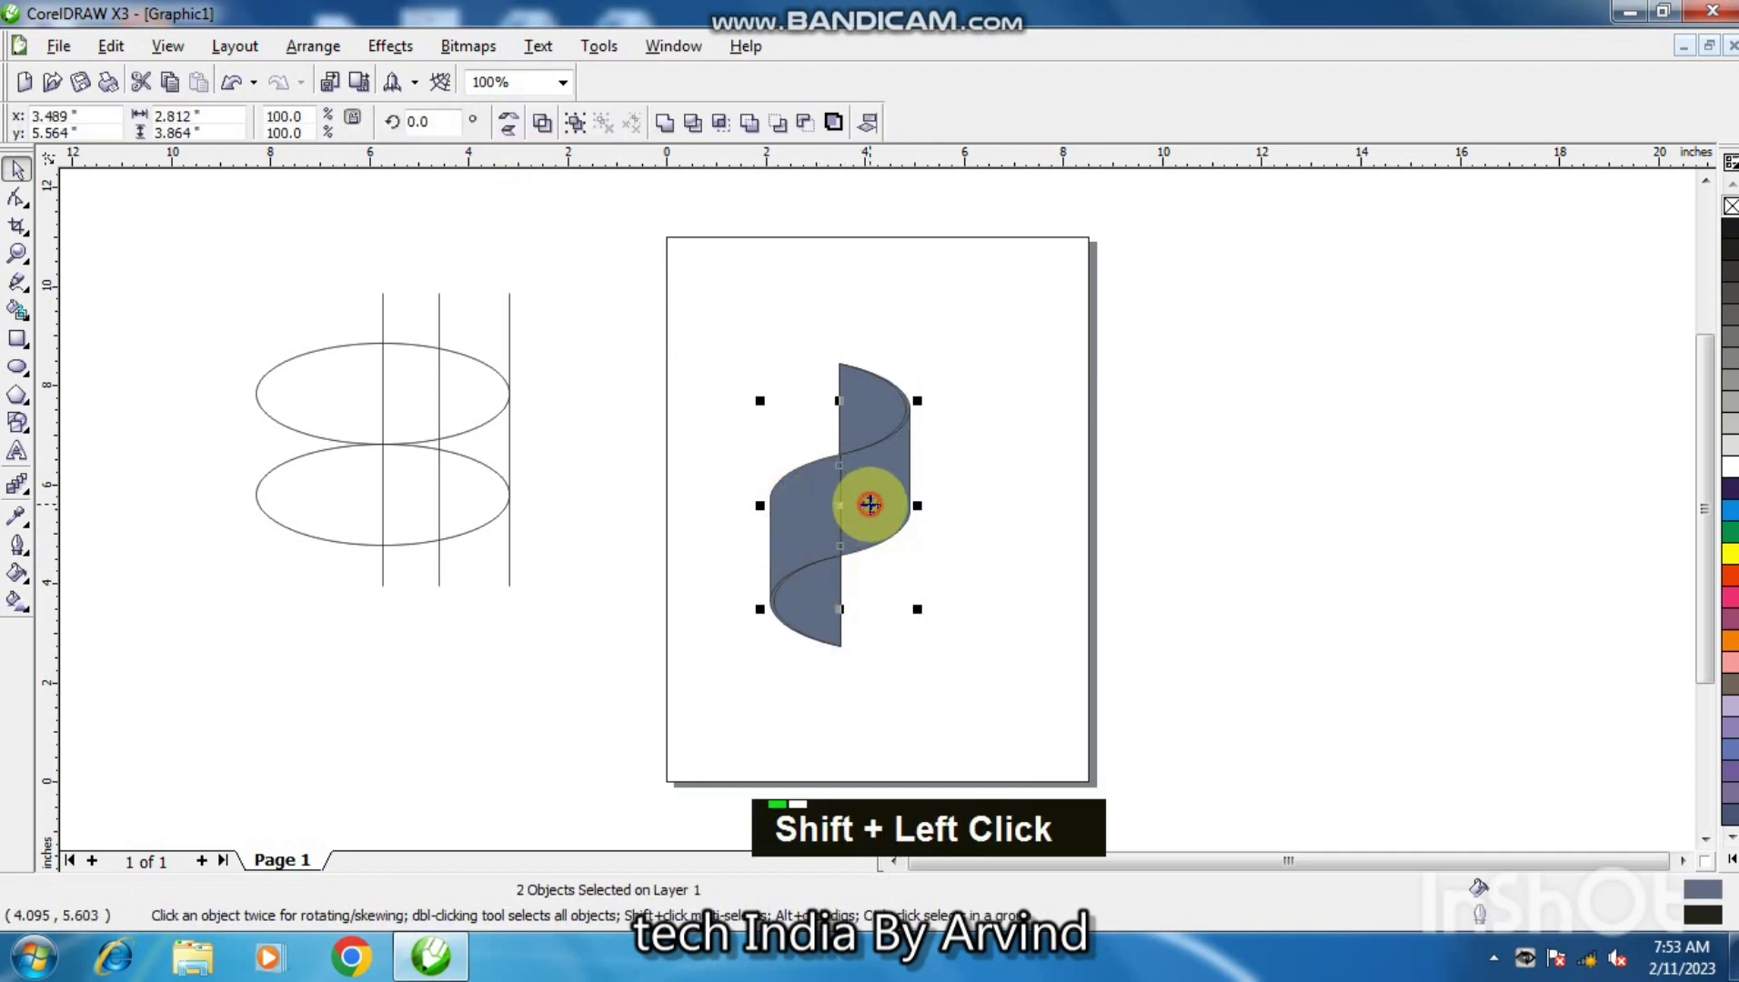
click(663, 127)
click(728, 380)
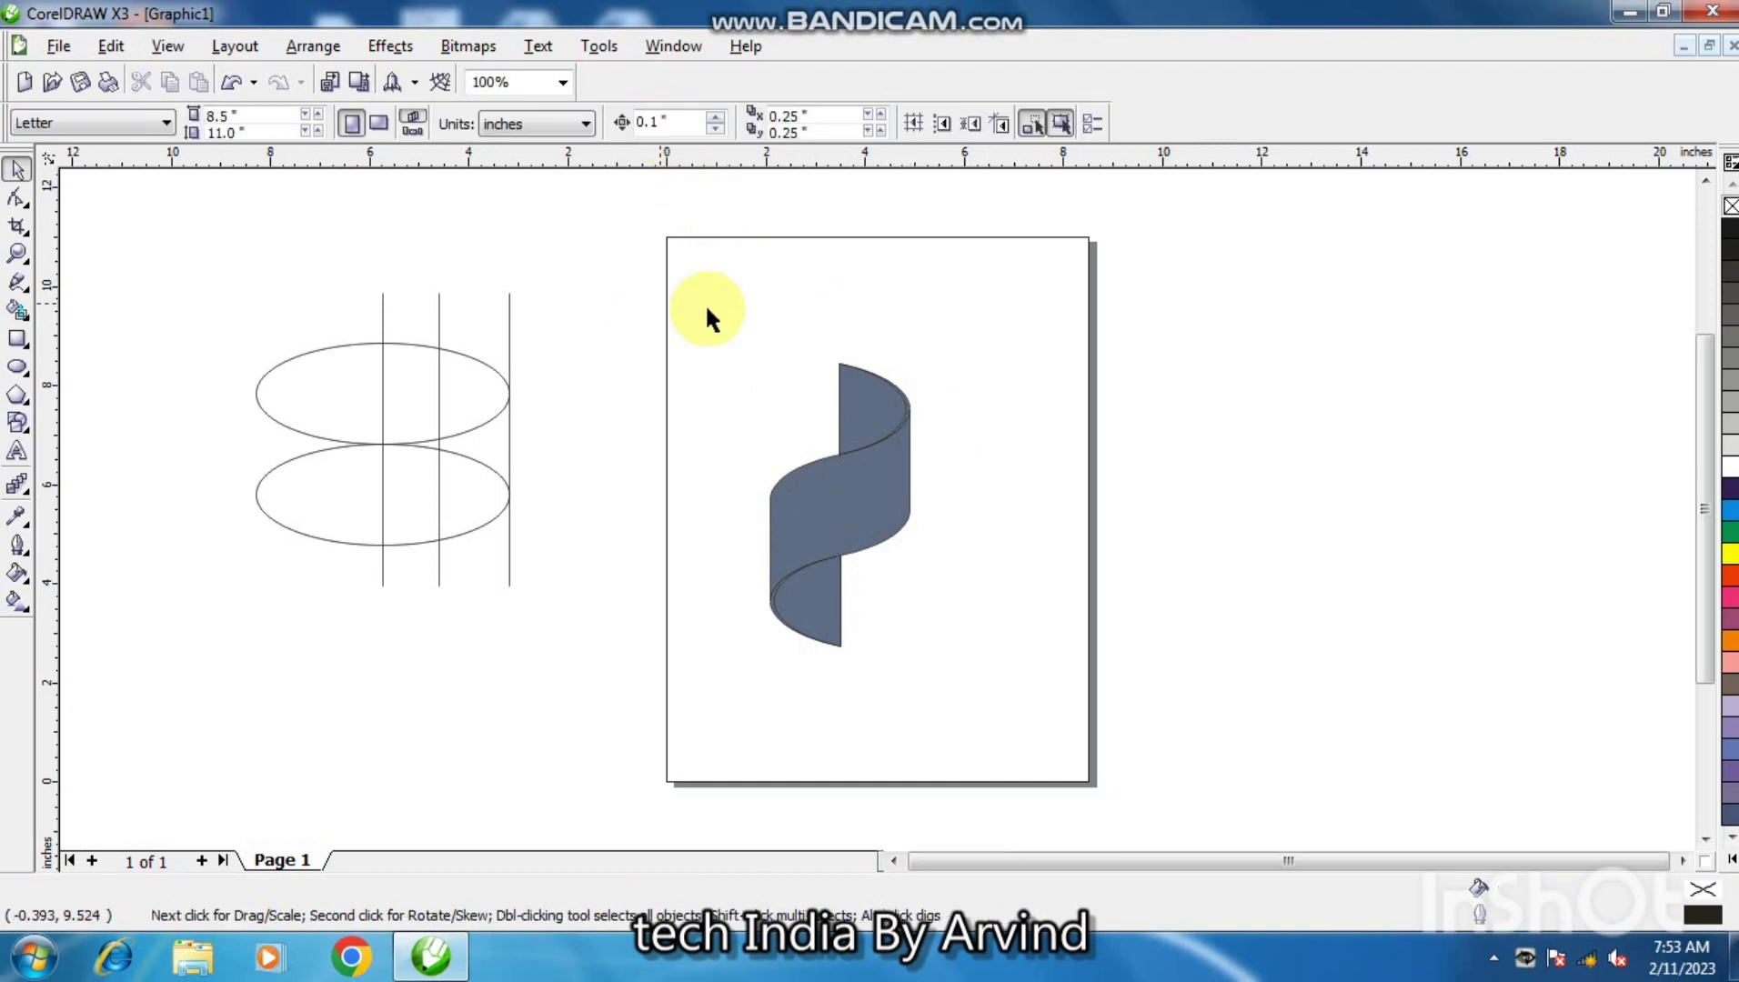
Step: Duplicate the whole ribbon curl, move the copy directly below the original, and nudge it horizontally so the two ends line up
drag(698, 293, 978, 687)
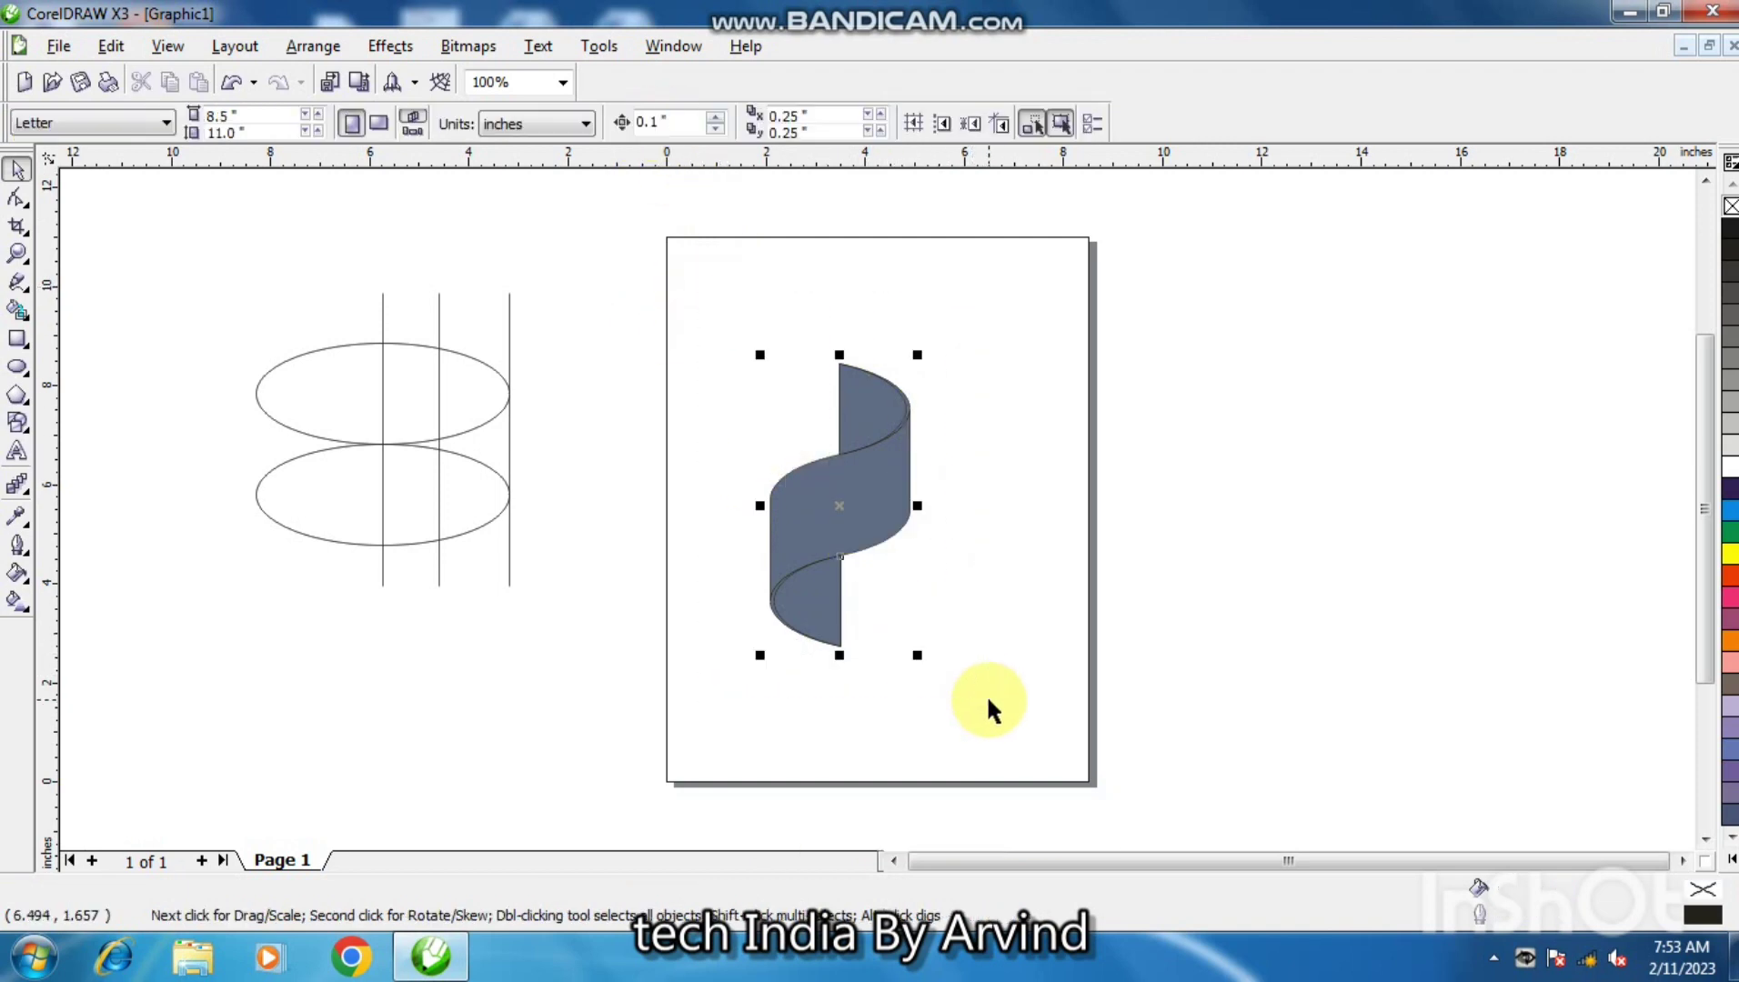
key(plus)
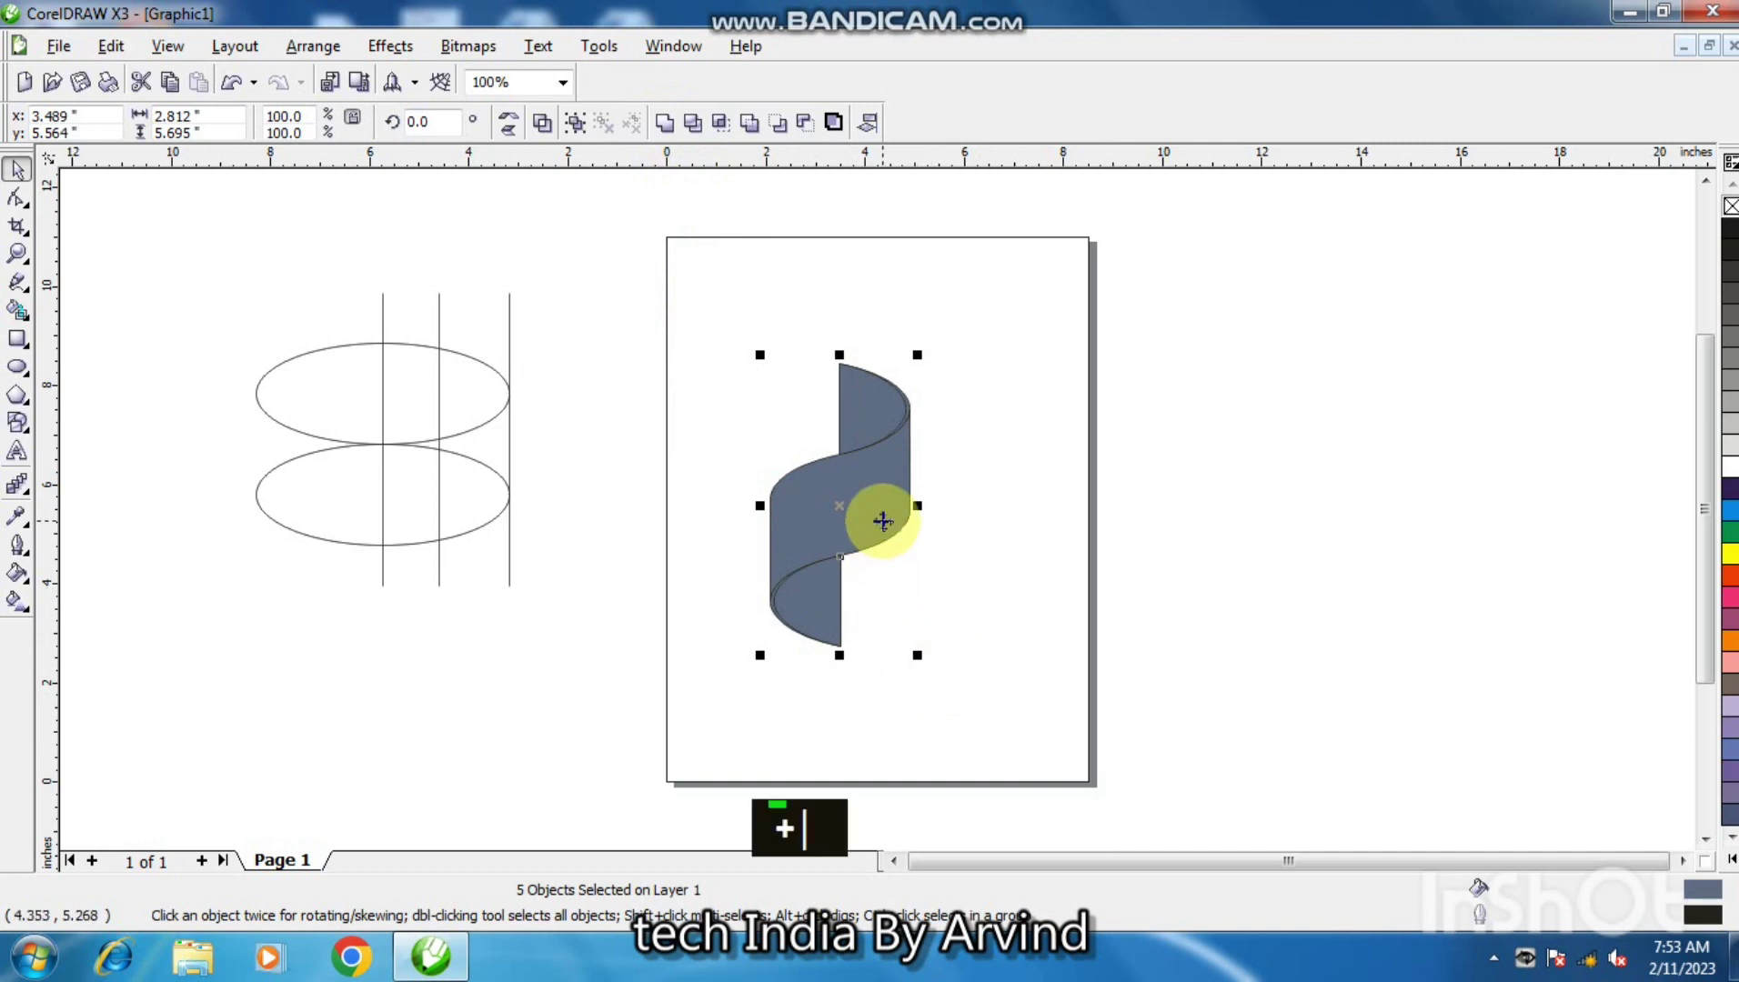
scroll(1697, 823, down, 2)
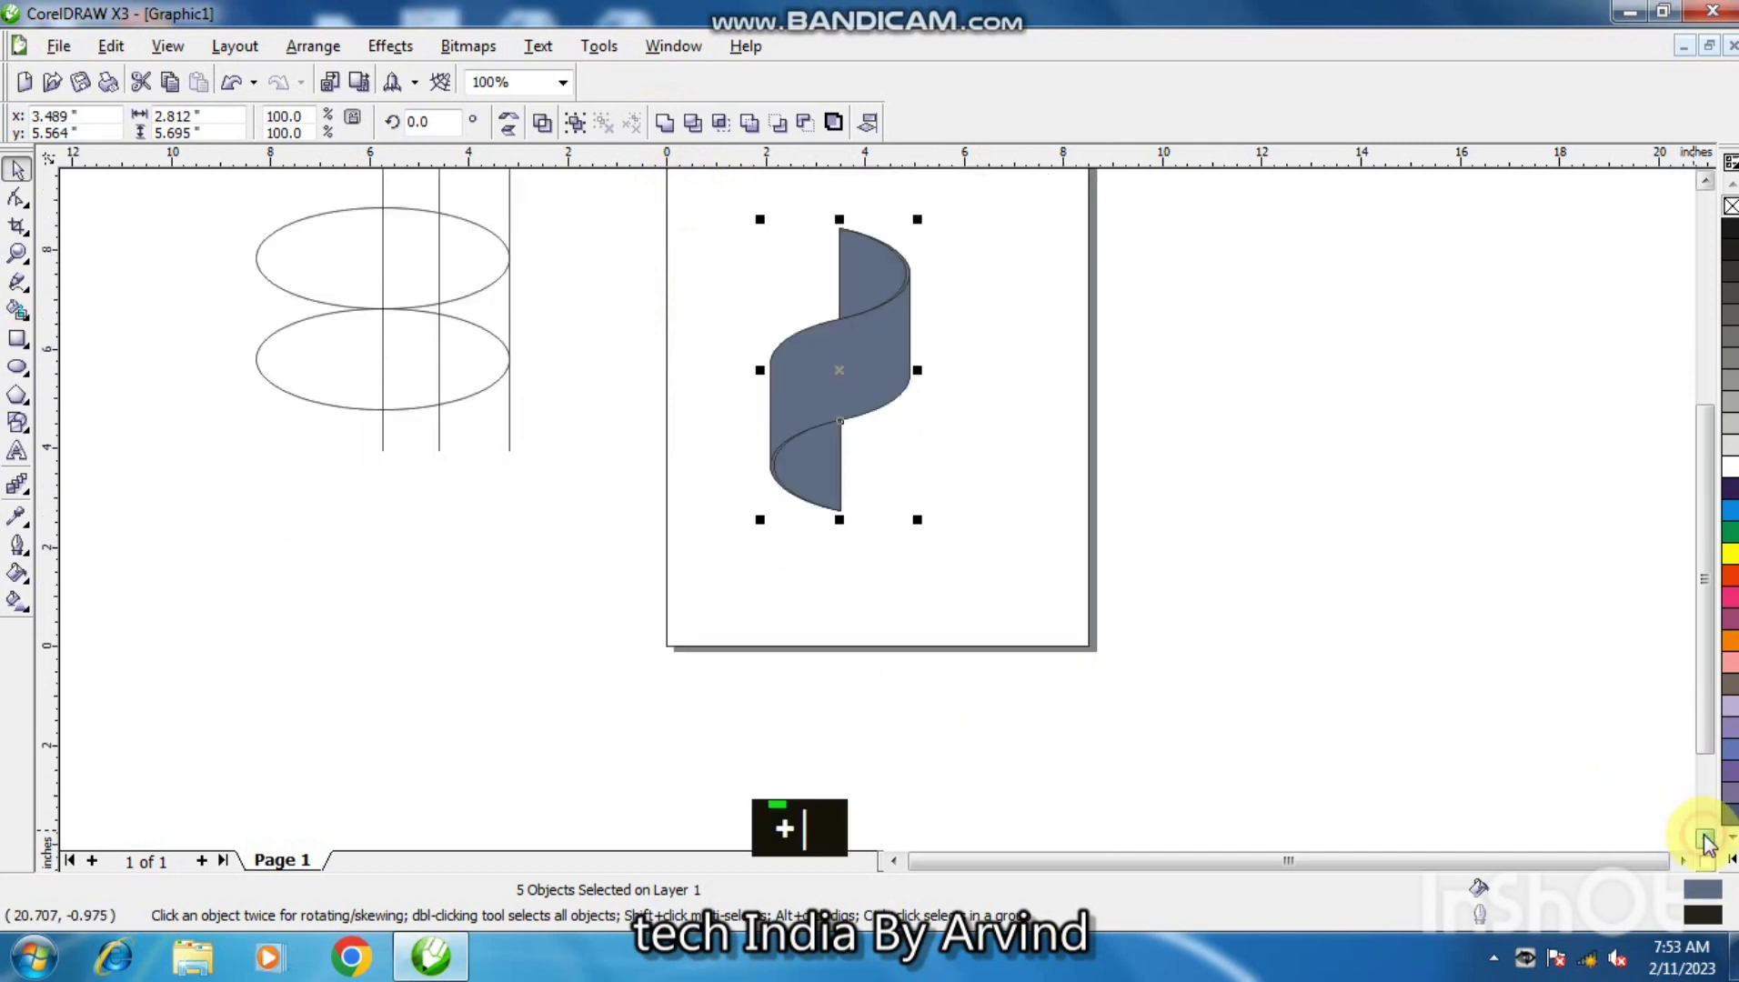
double_click(870, 362)
drag(866, 362, 870, 547)
right_click(864, 555)
key(Right)
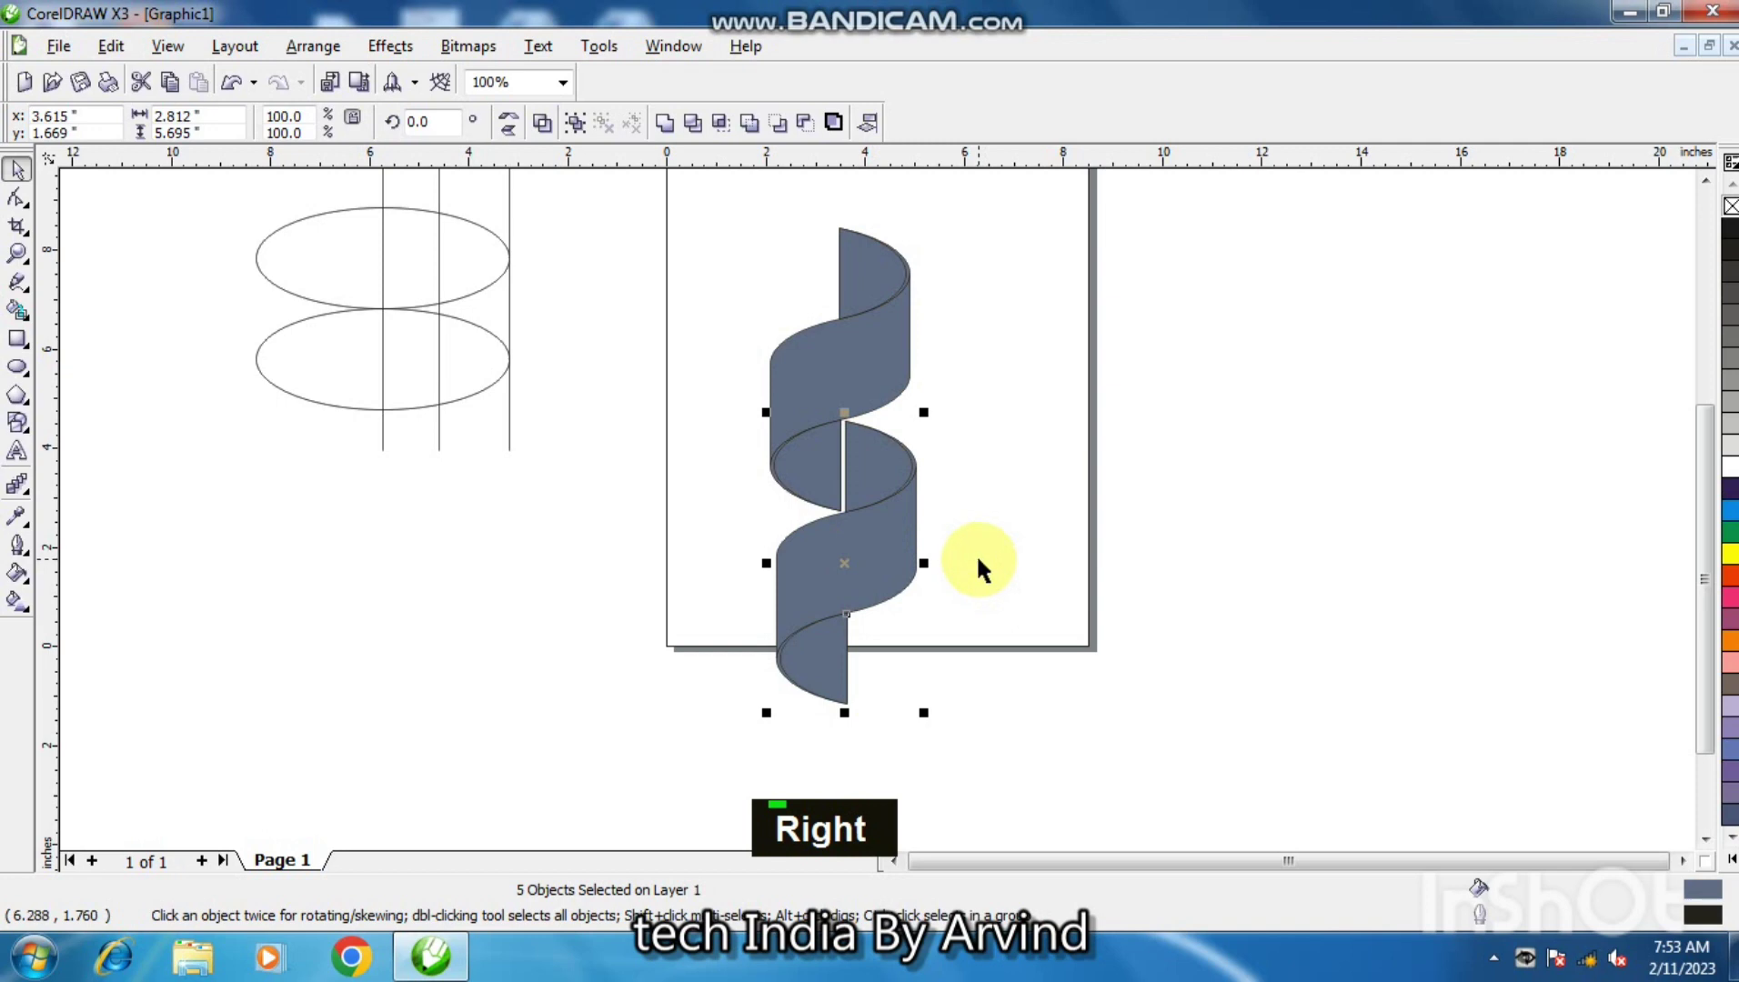
key(ctrl+Left)
key(ctrl+Left)
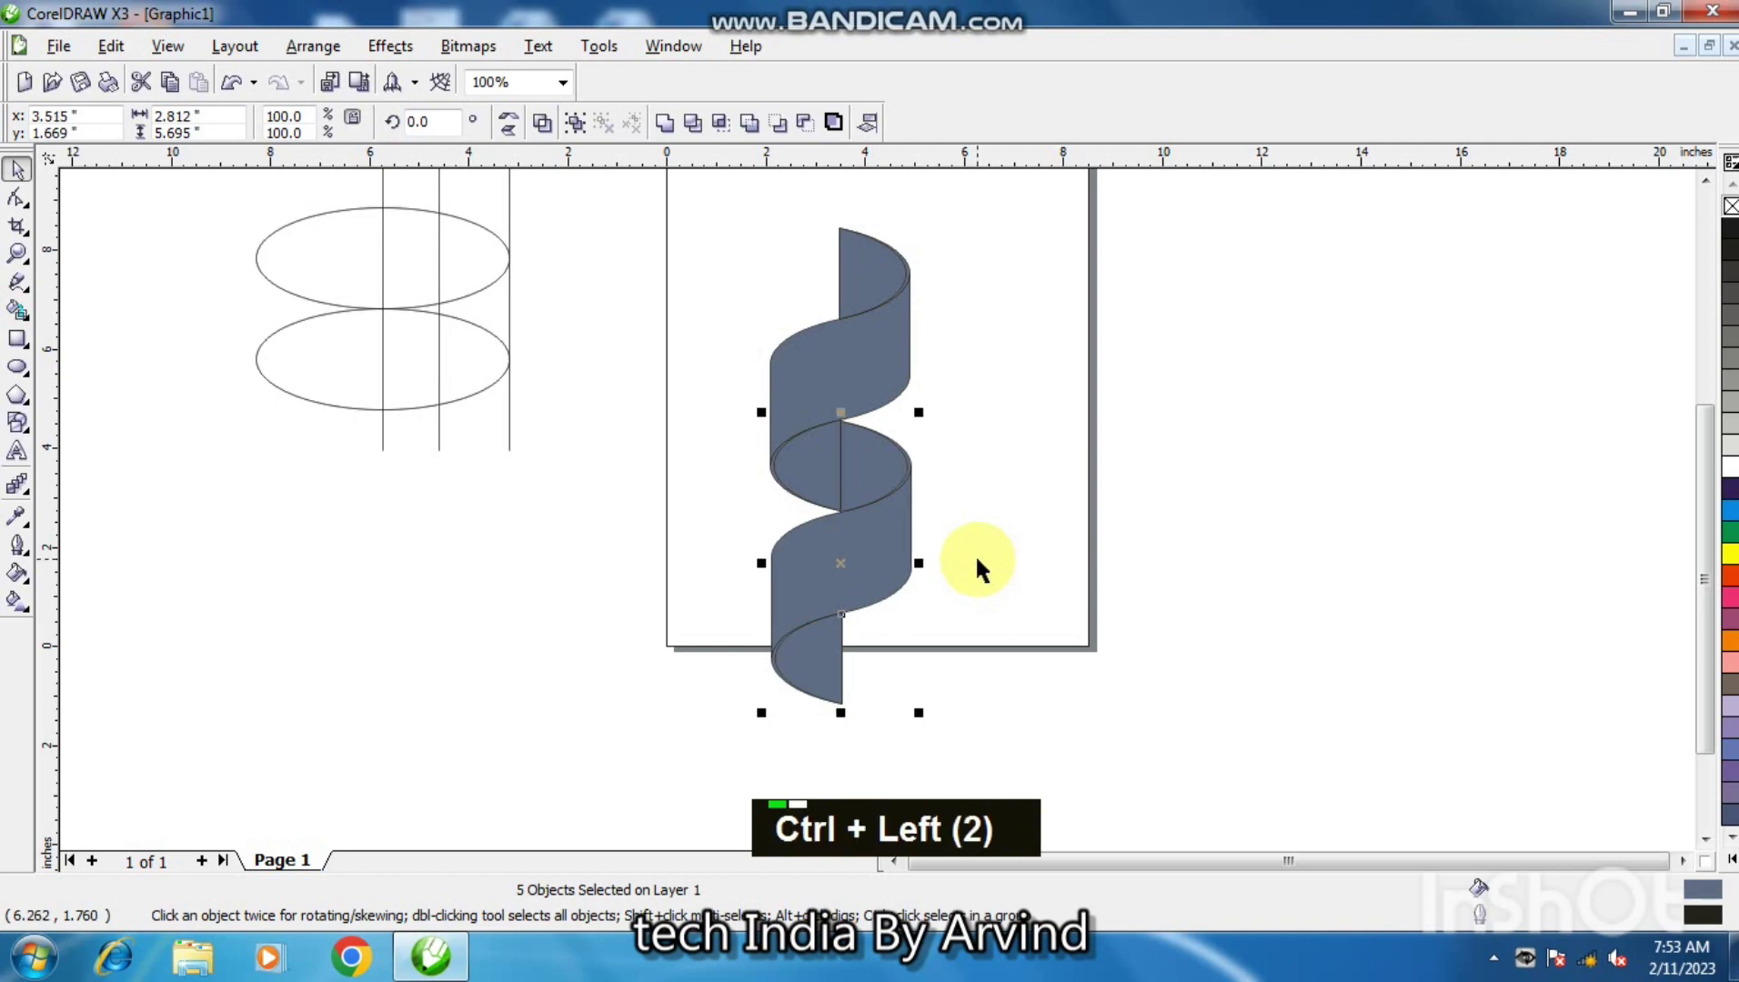
Step: Nudge the lower curl up against the upper one and weld the two inner halves where the curls meet into one shape
key(ctrl+Up)
click(994, 541)
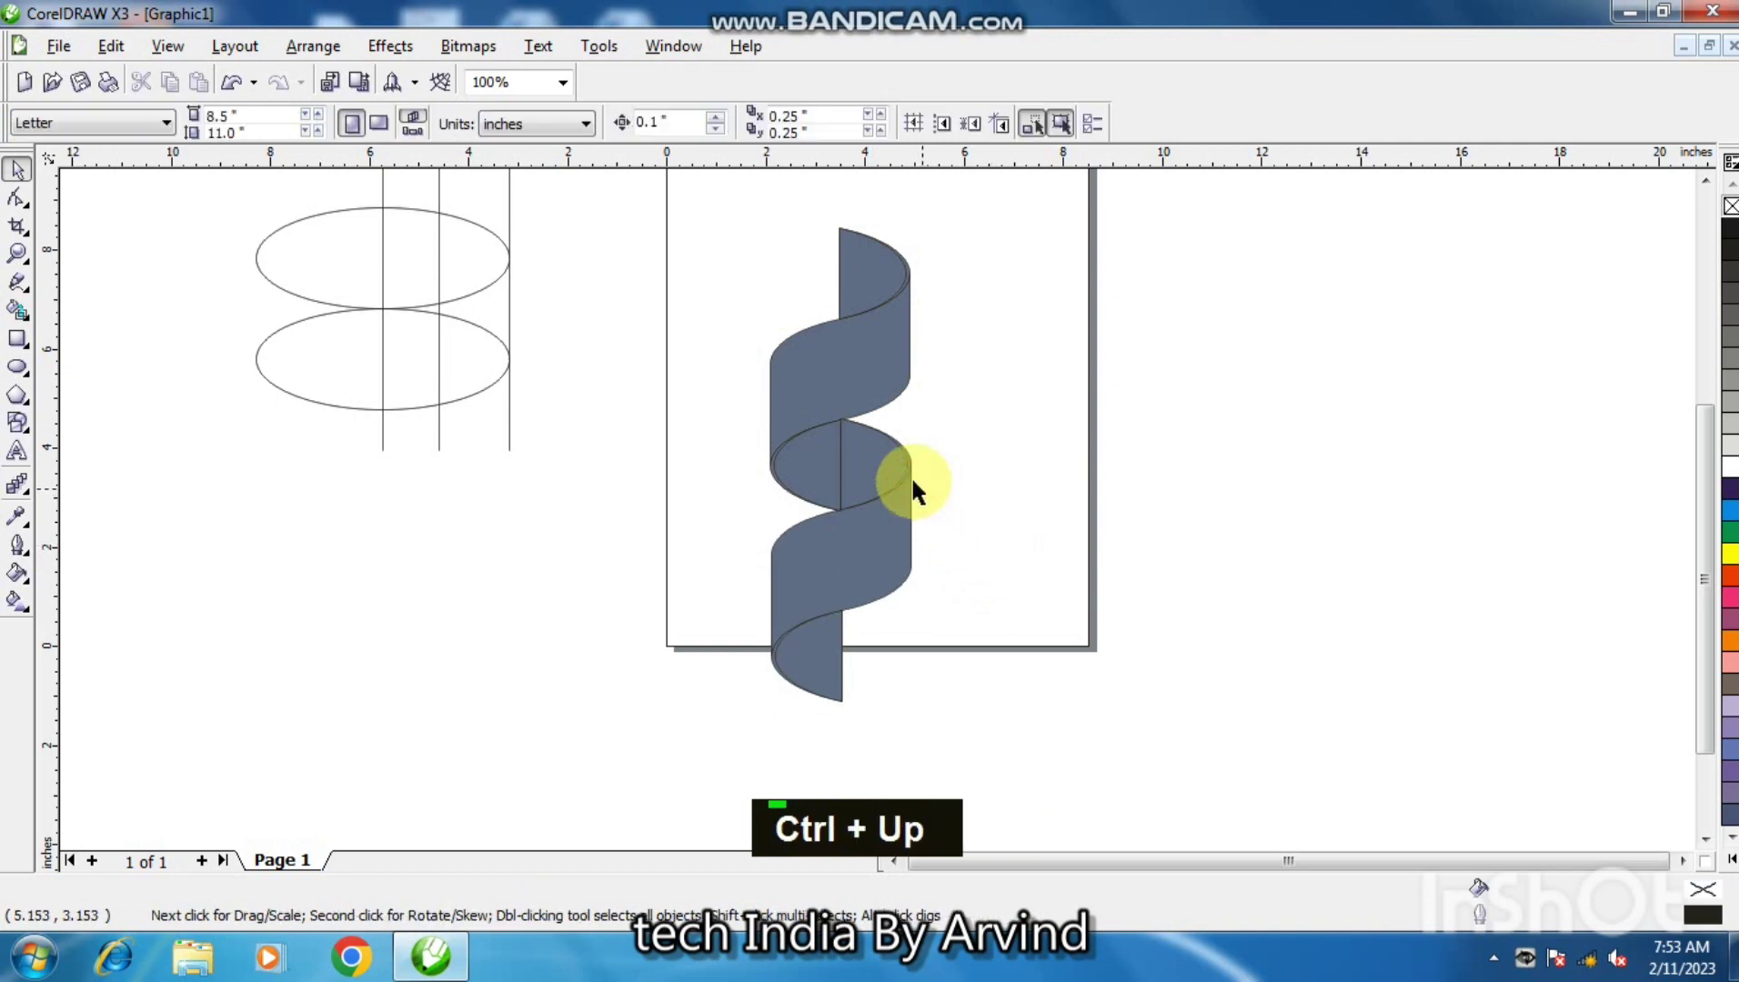
click(844, 462)
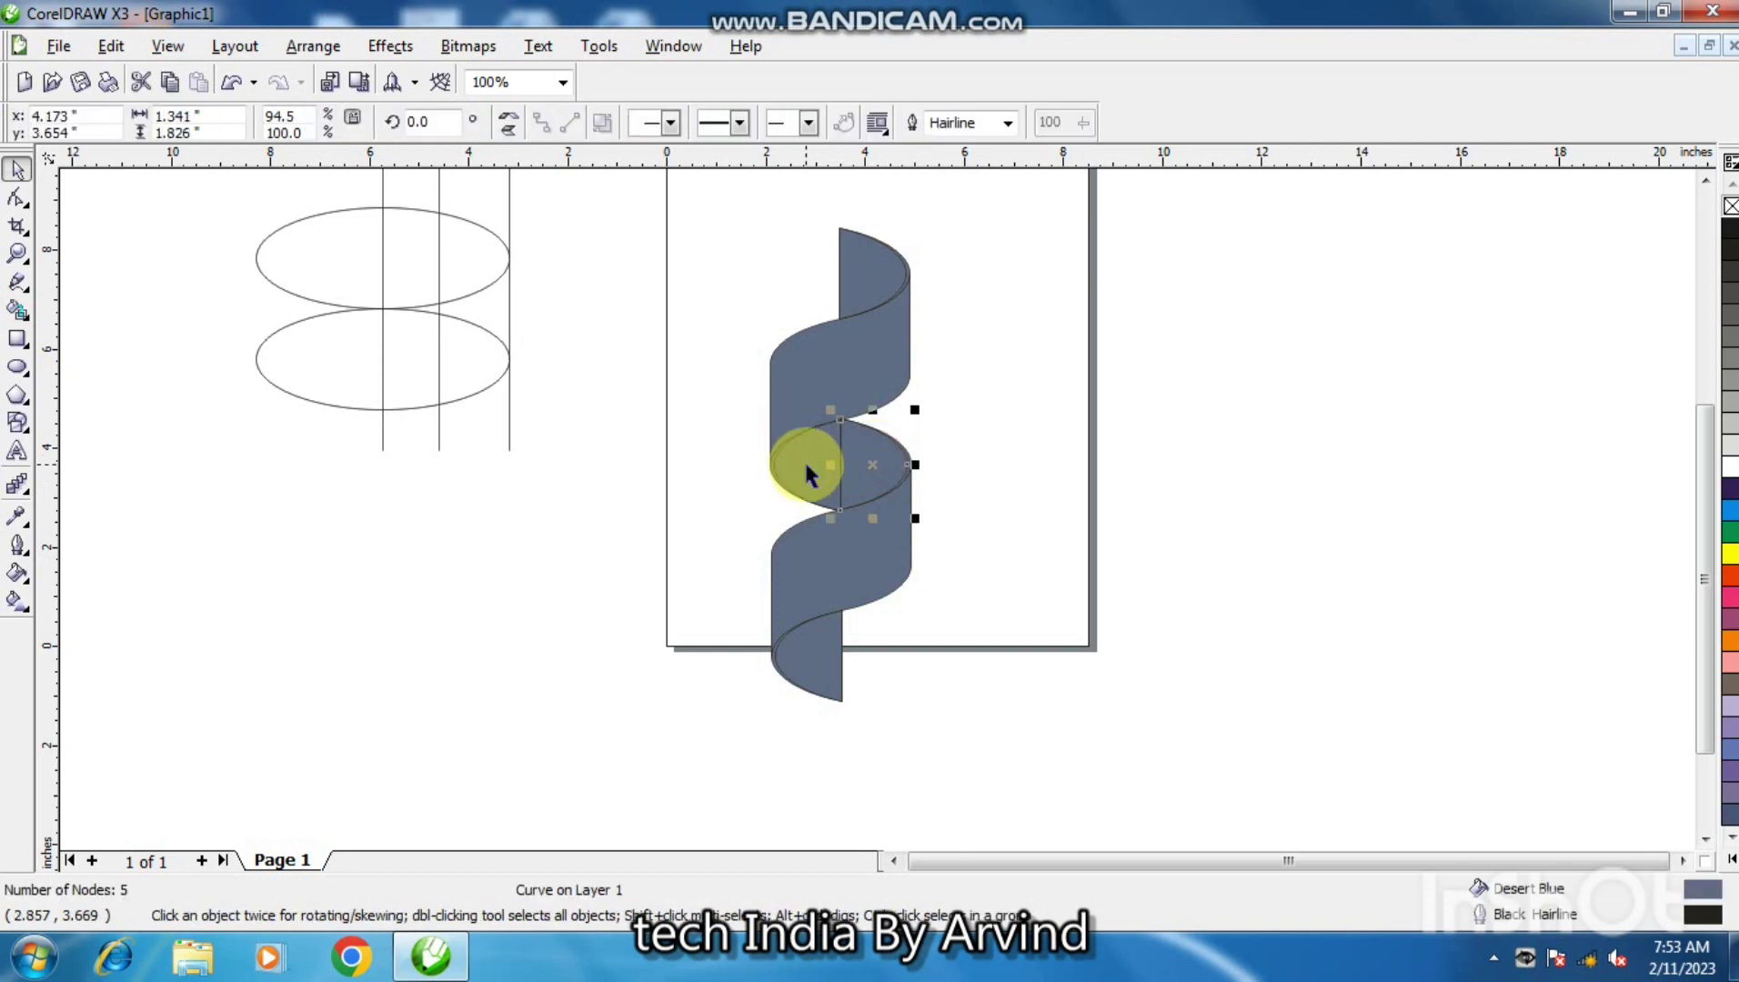
shift+click(805, 465)
click(660, 127)
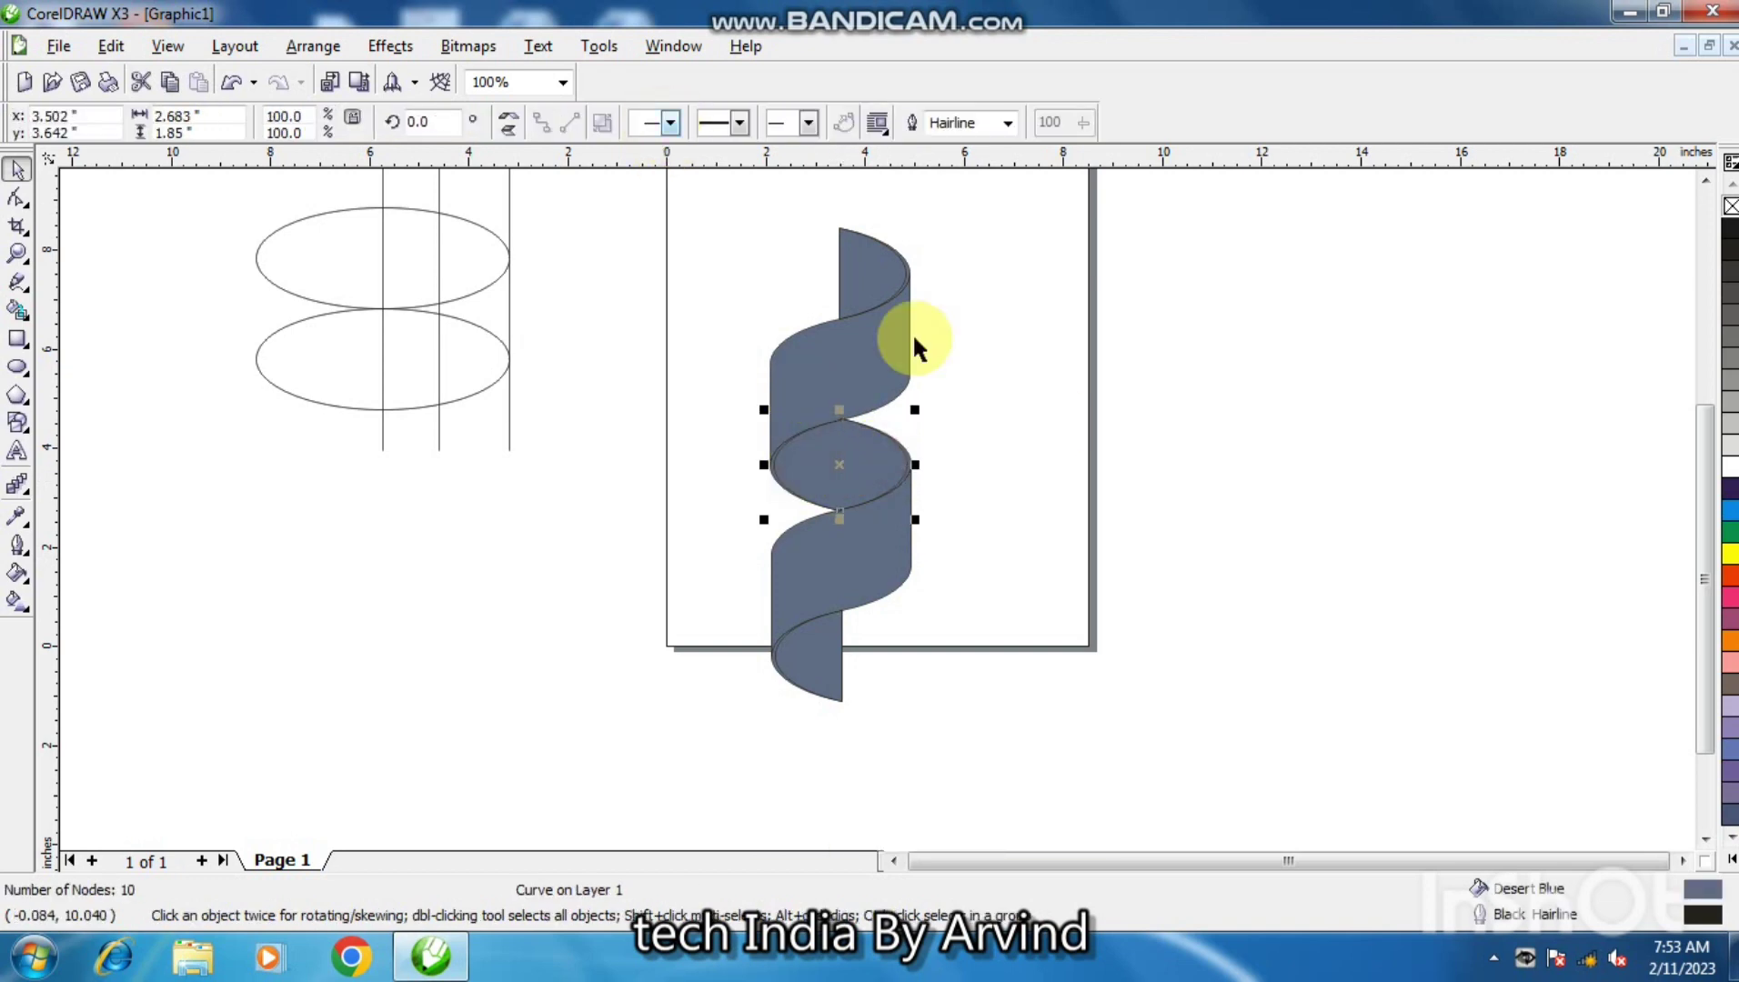
click(1058, 428)
Step: Select the complete spiral ribbon and rotate it to about 89.7 degrees so that it runs horizontally
drag(629, 193, 1077, 733)
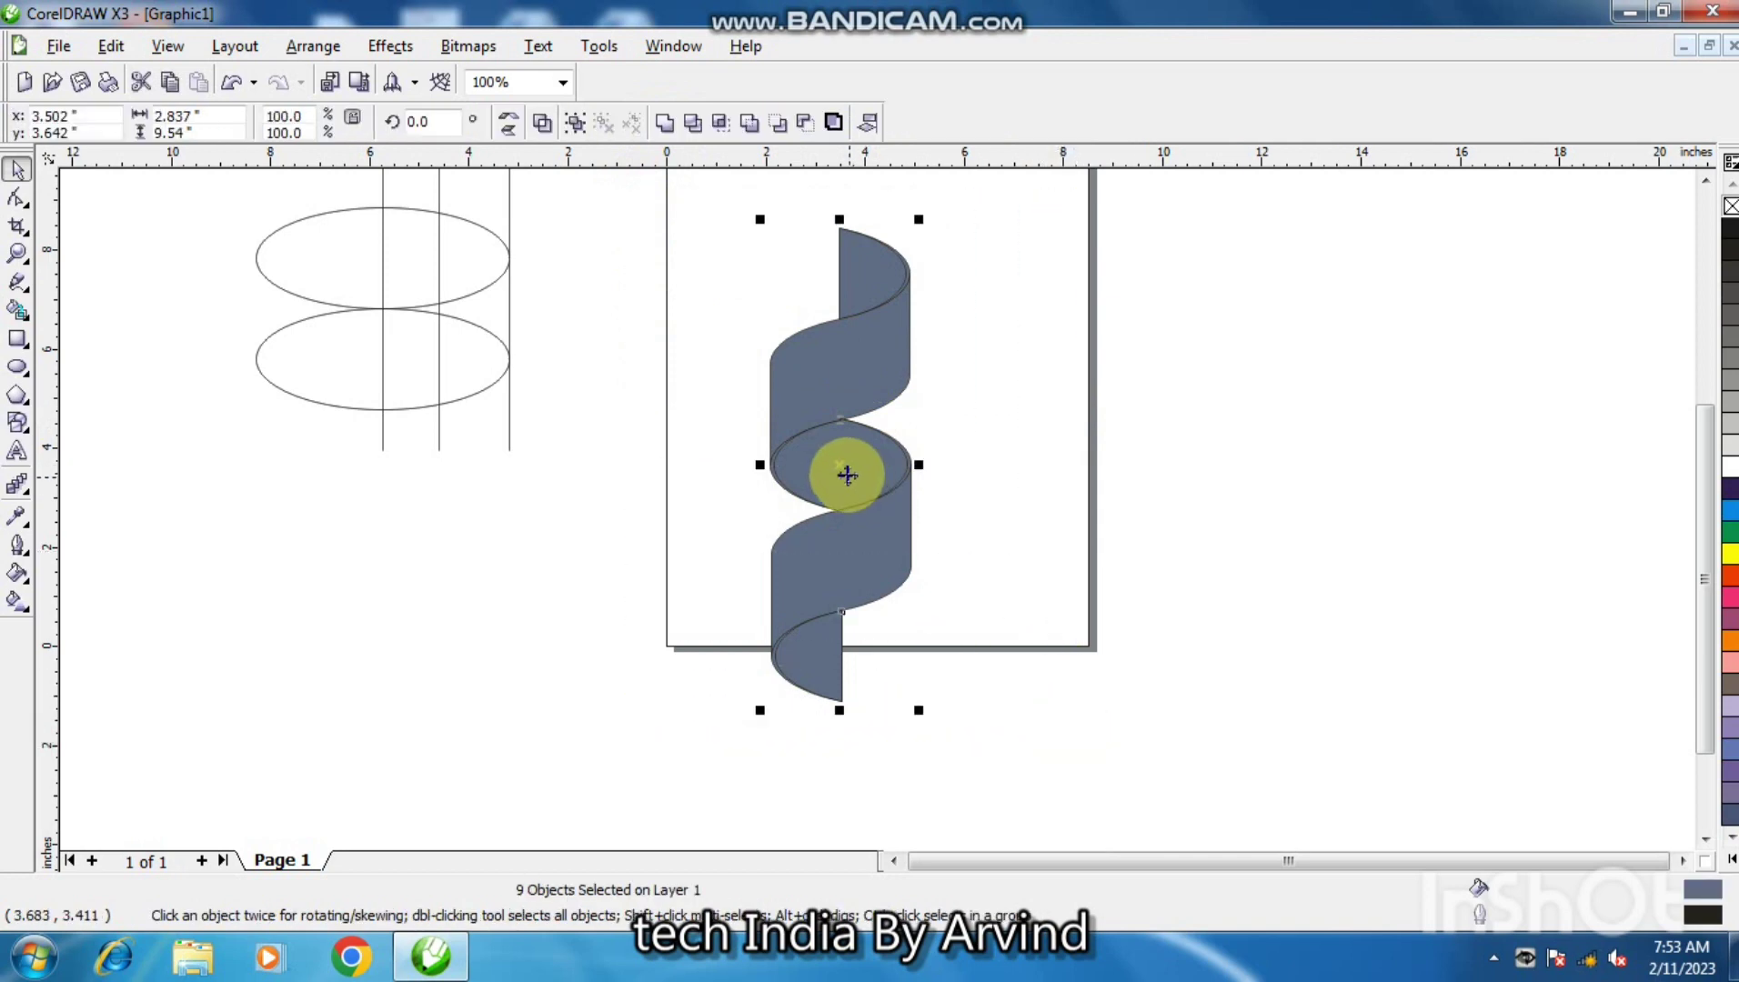
click(869, 494)
drag(924, 715, 967, 332)
click(924, 416)
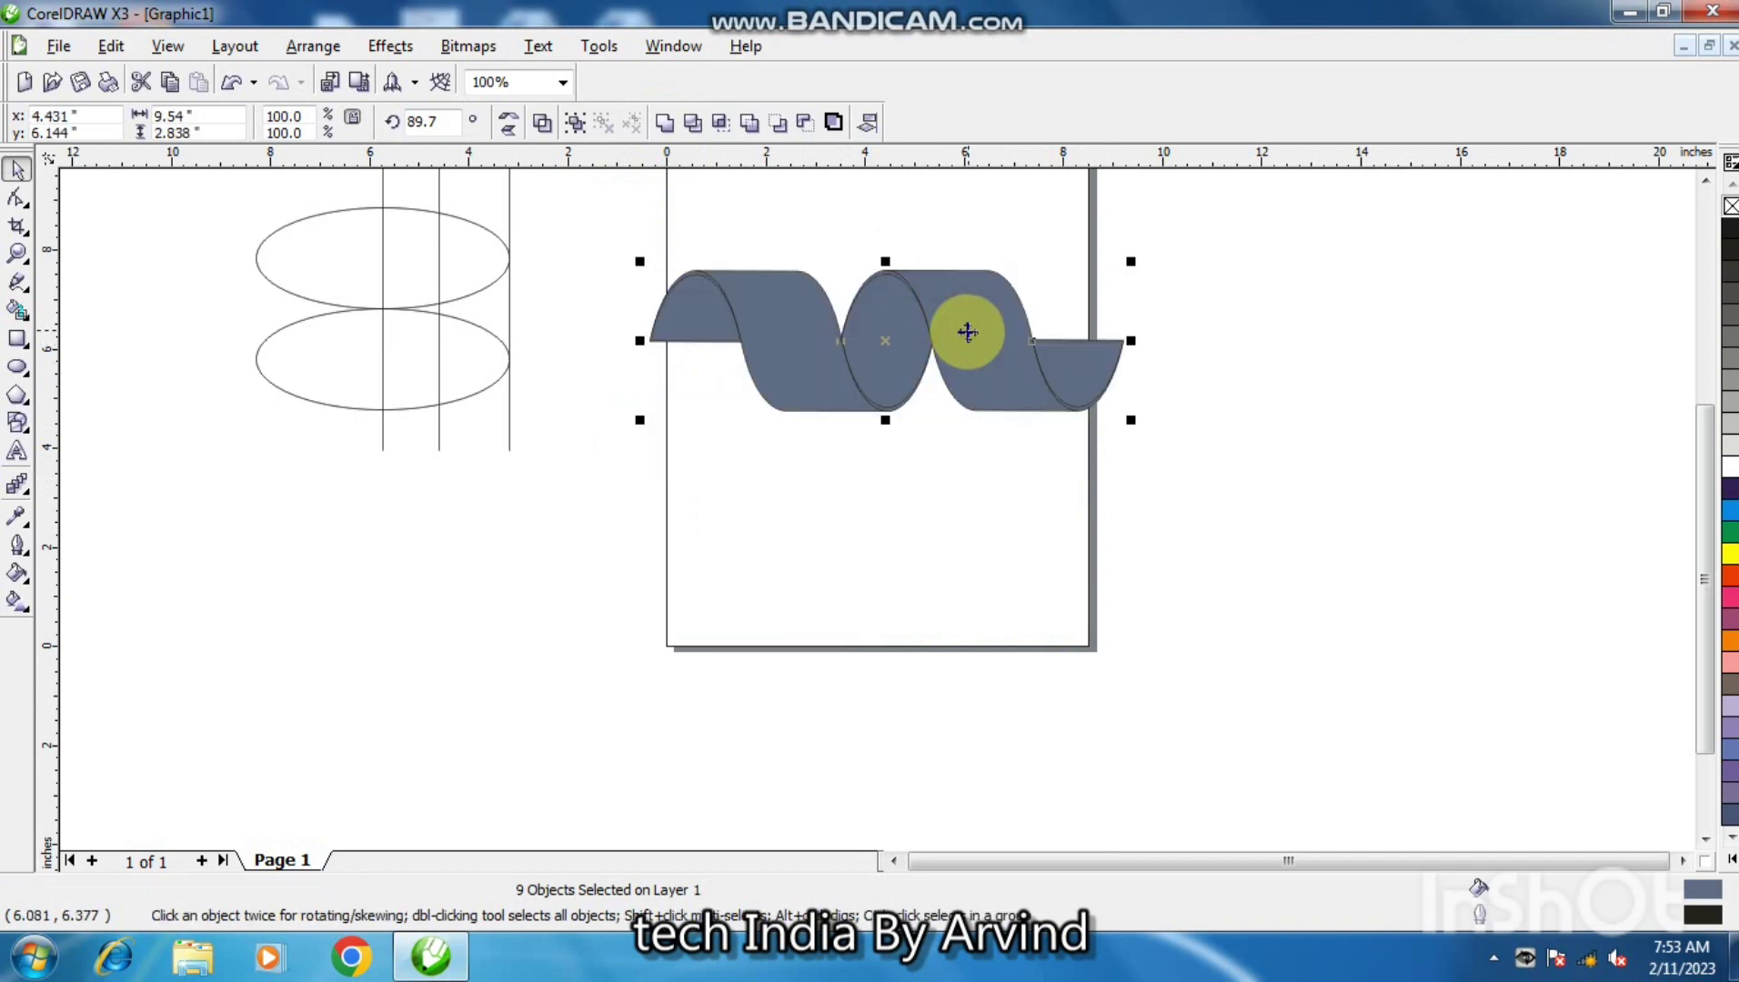
click(552, 508)
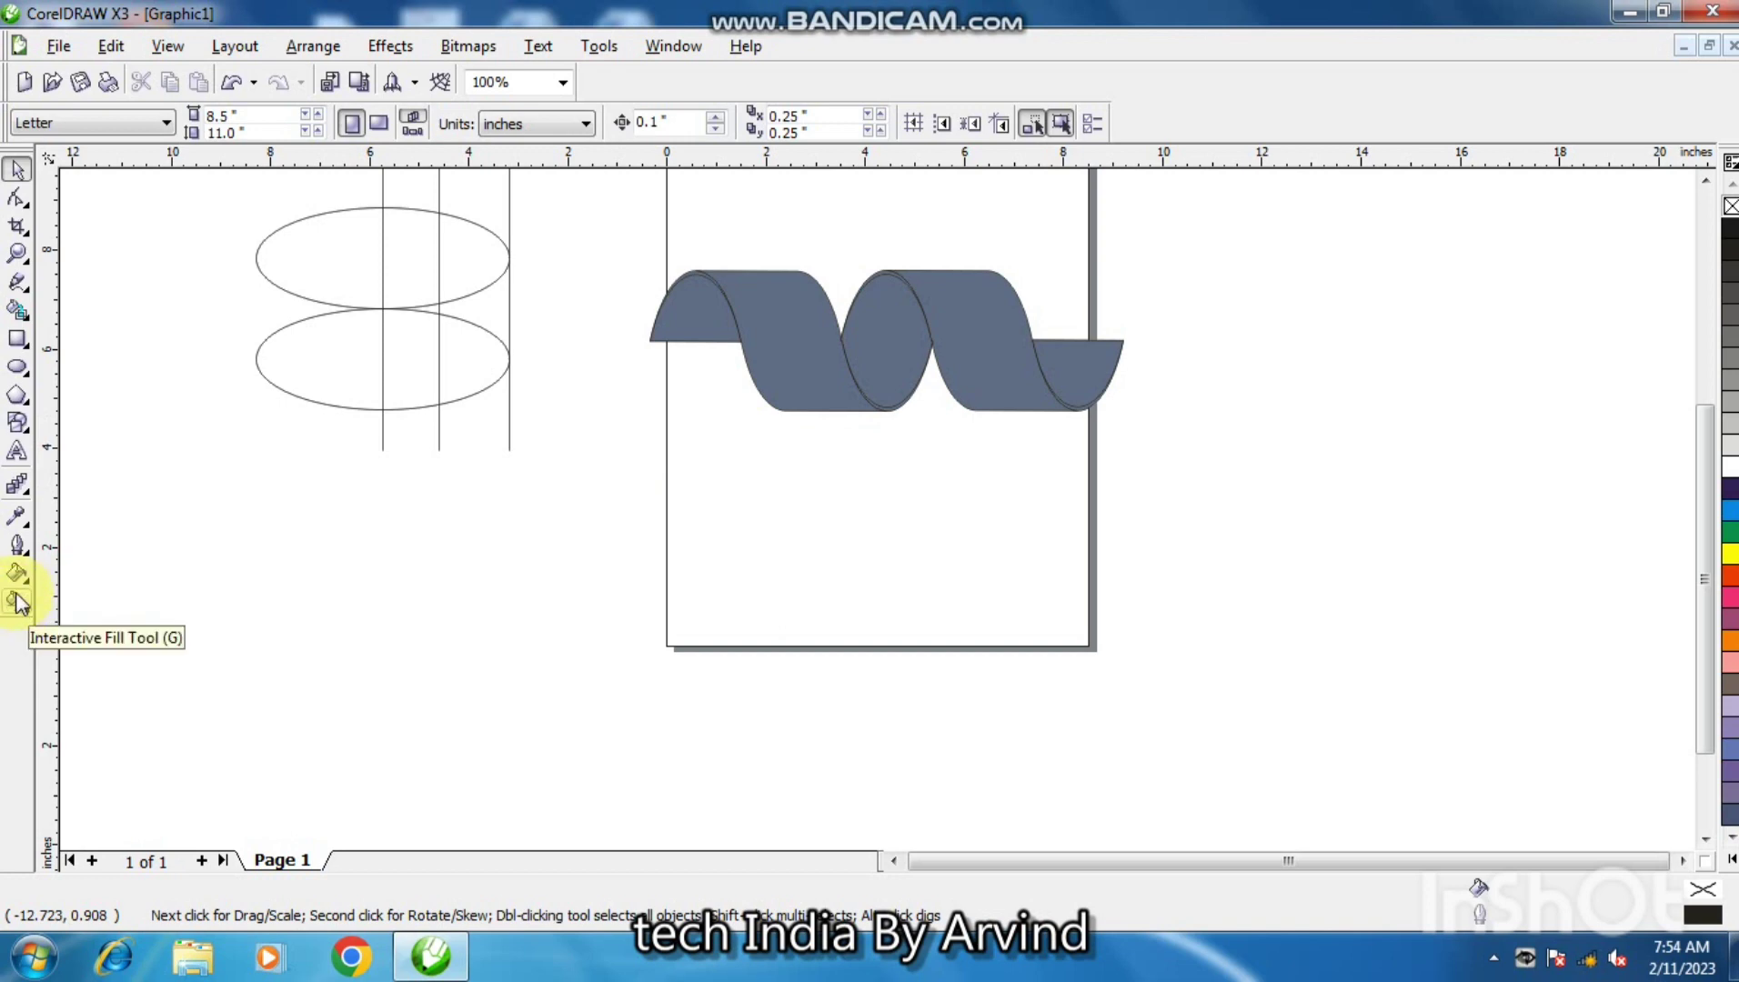
Step: Fill the inner piece at the ribbon's right end and its thin curved edge with solid orange
click(1077, 406)
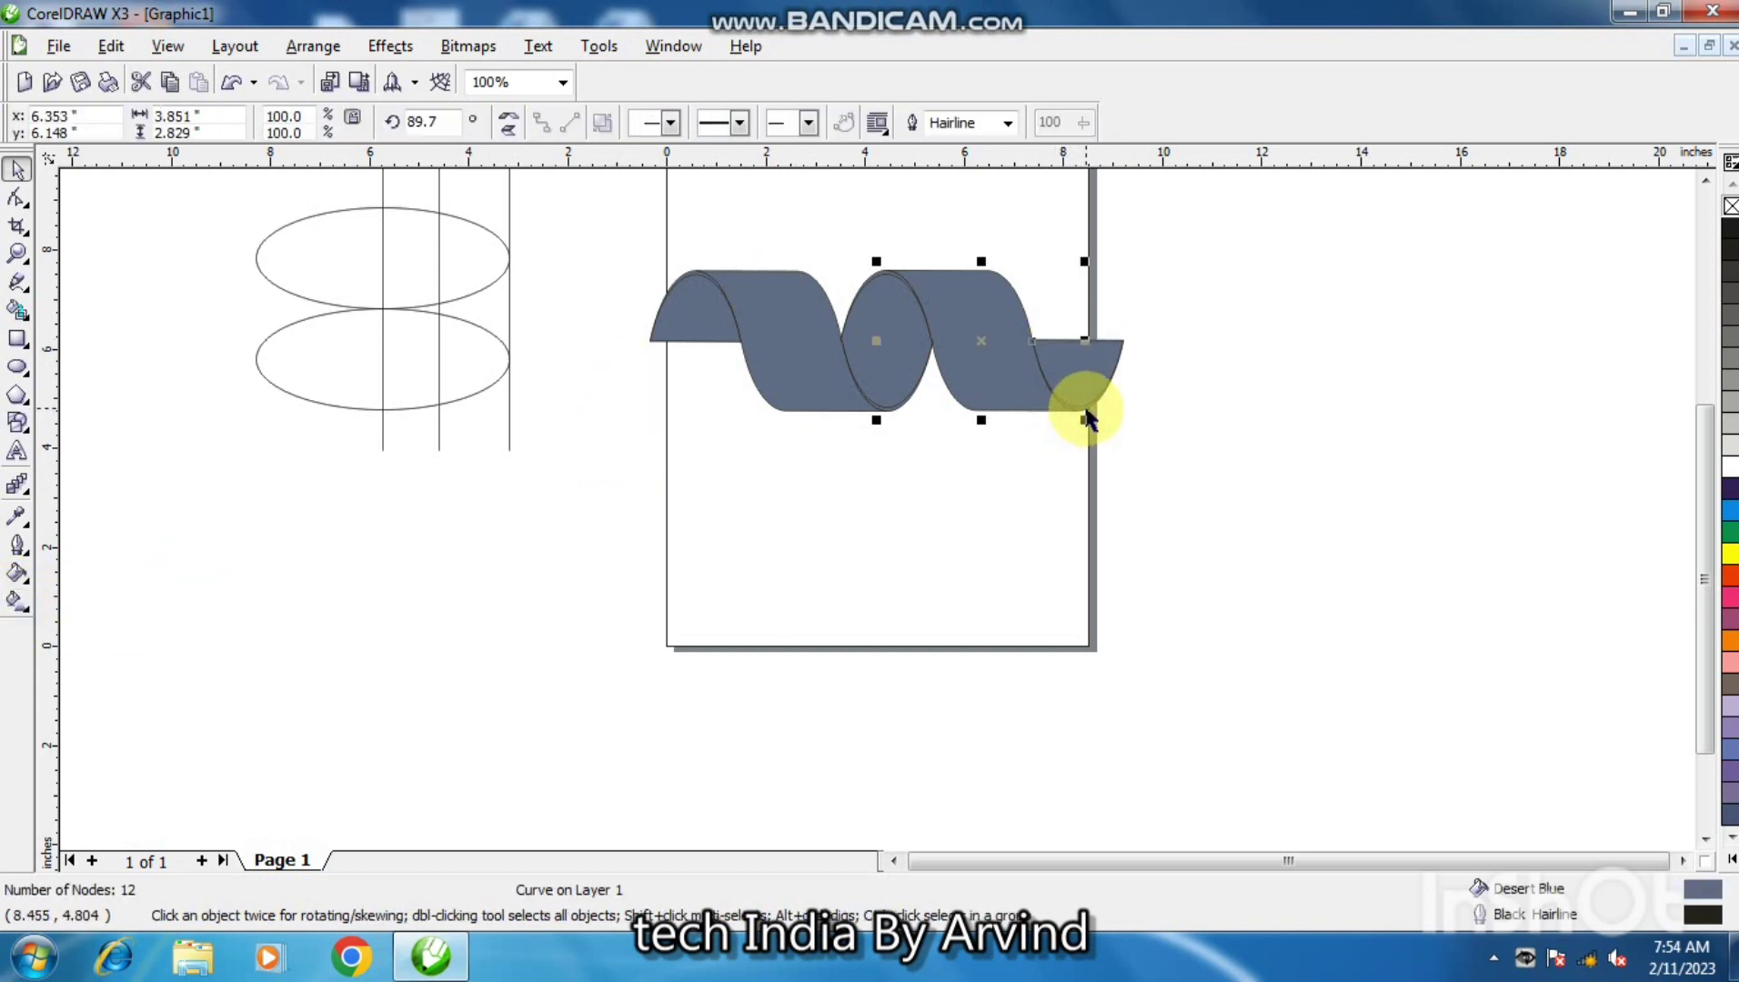
click(1085, 414)
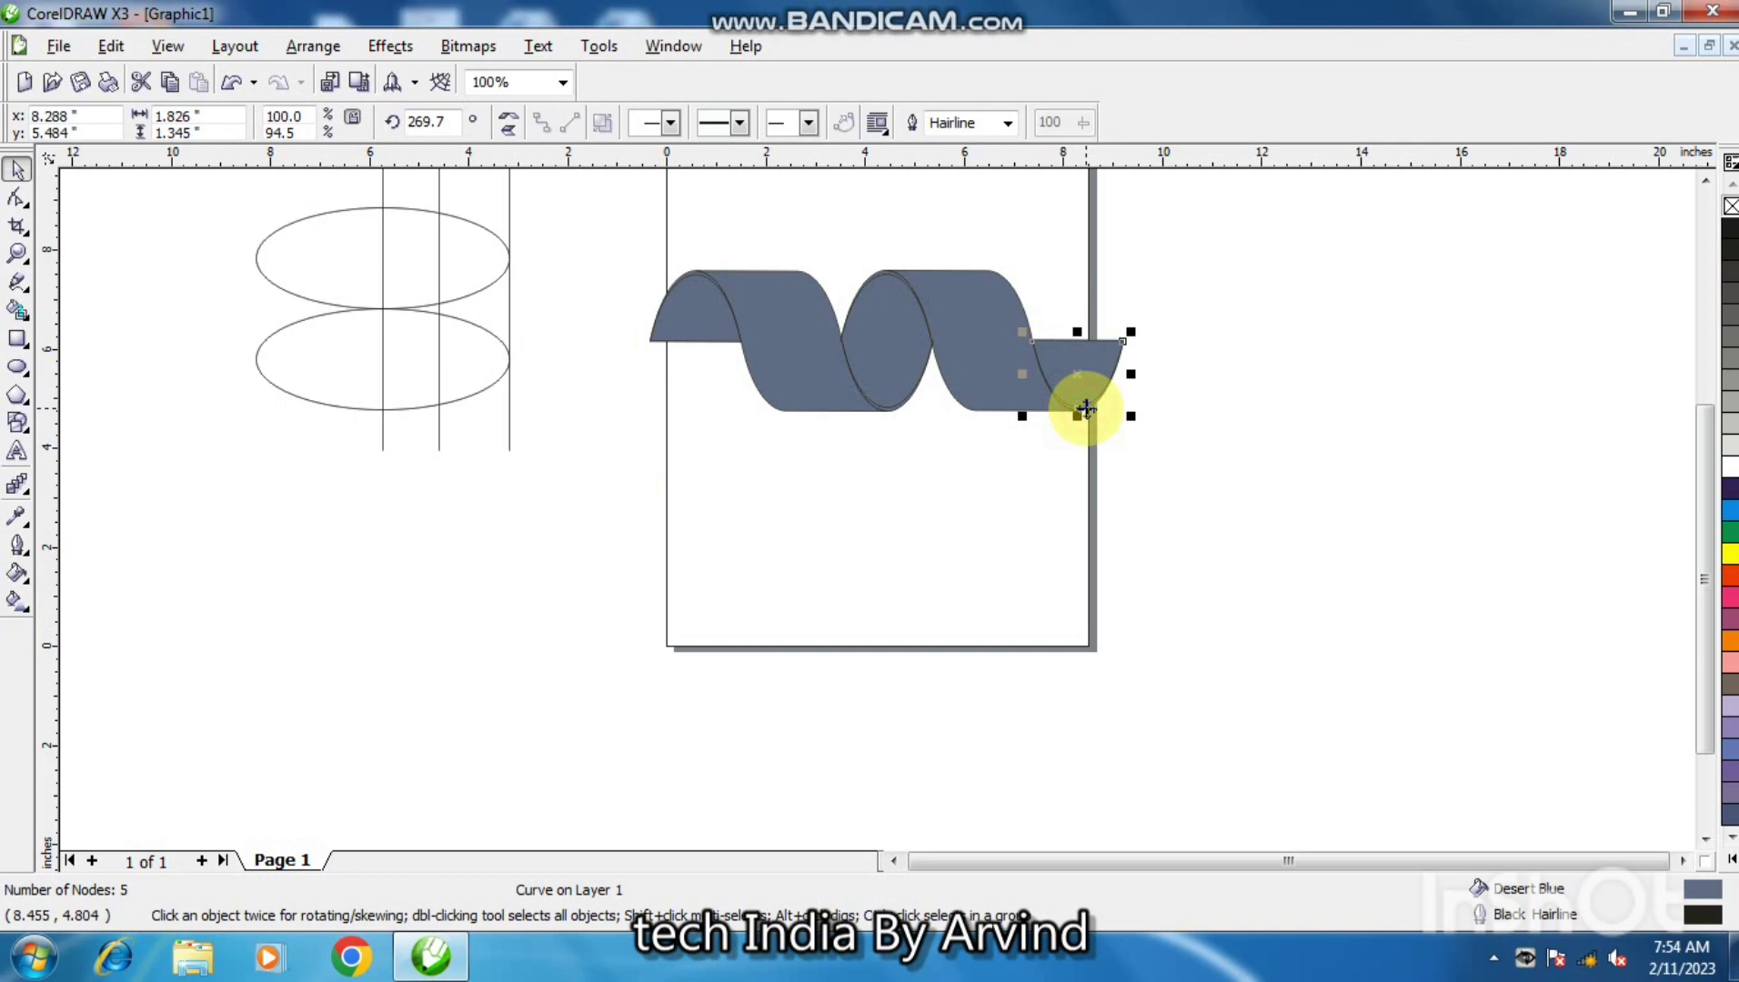
click(1730, 647)
click(1090, 420)
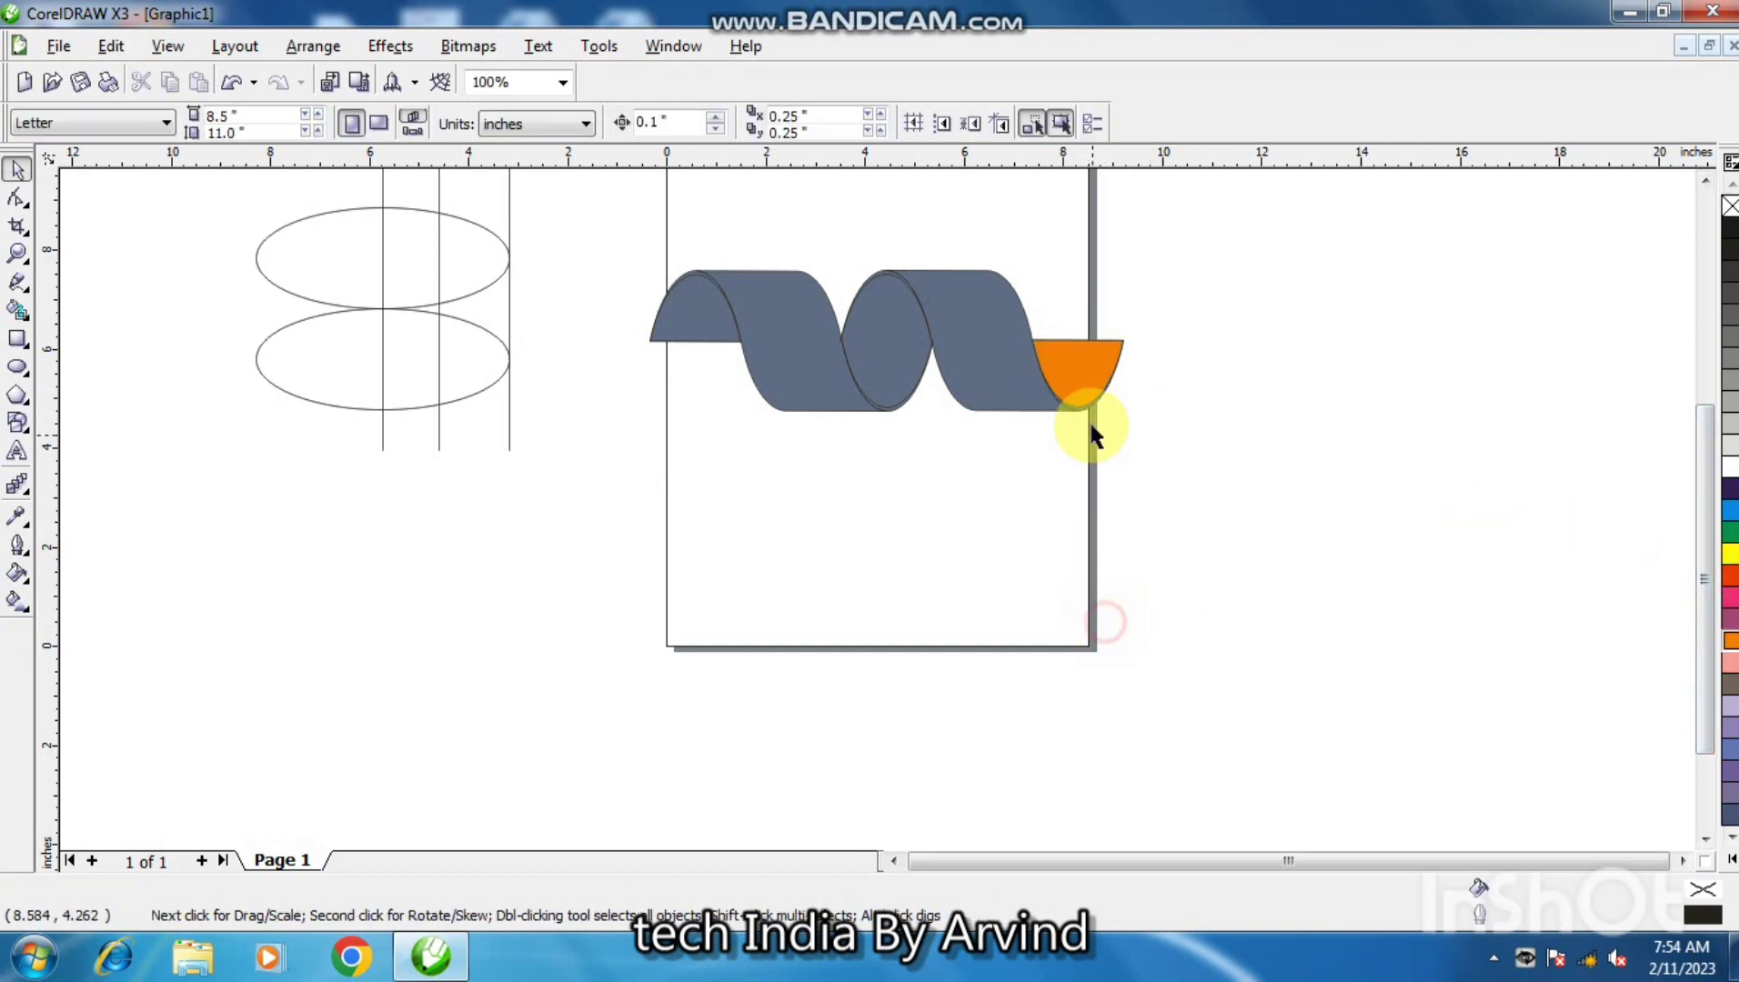
click(1085, 409)
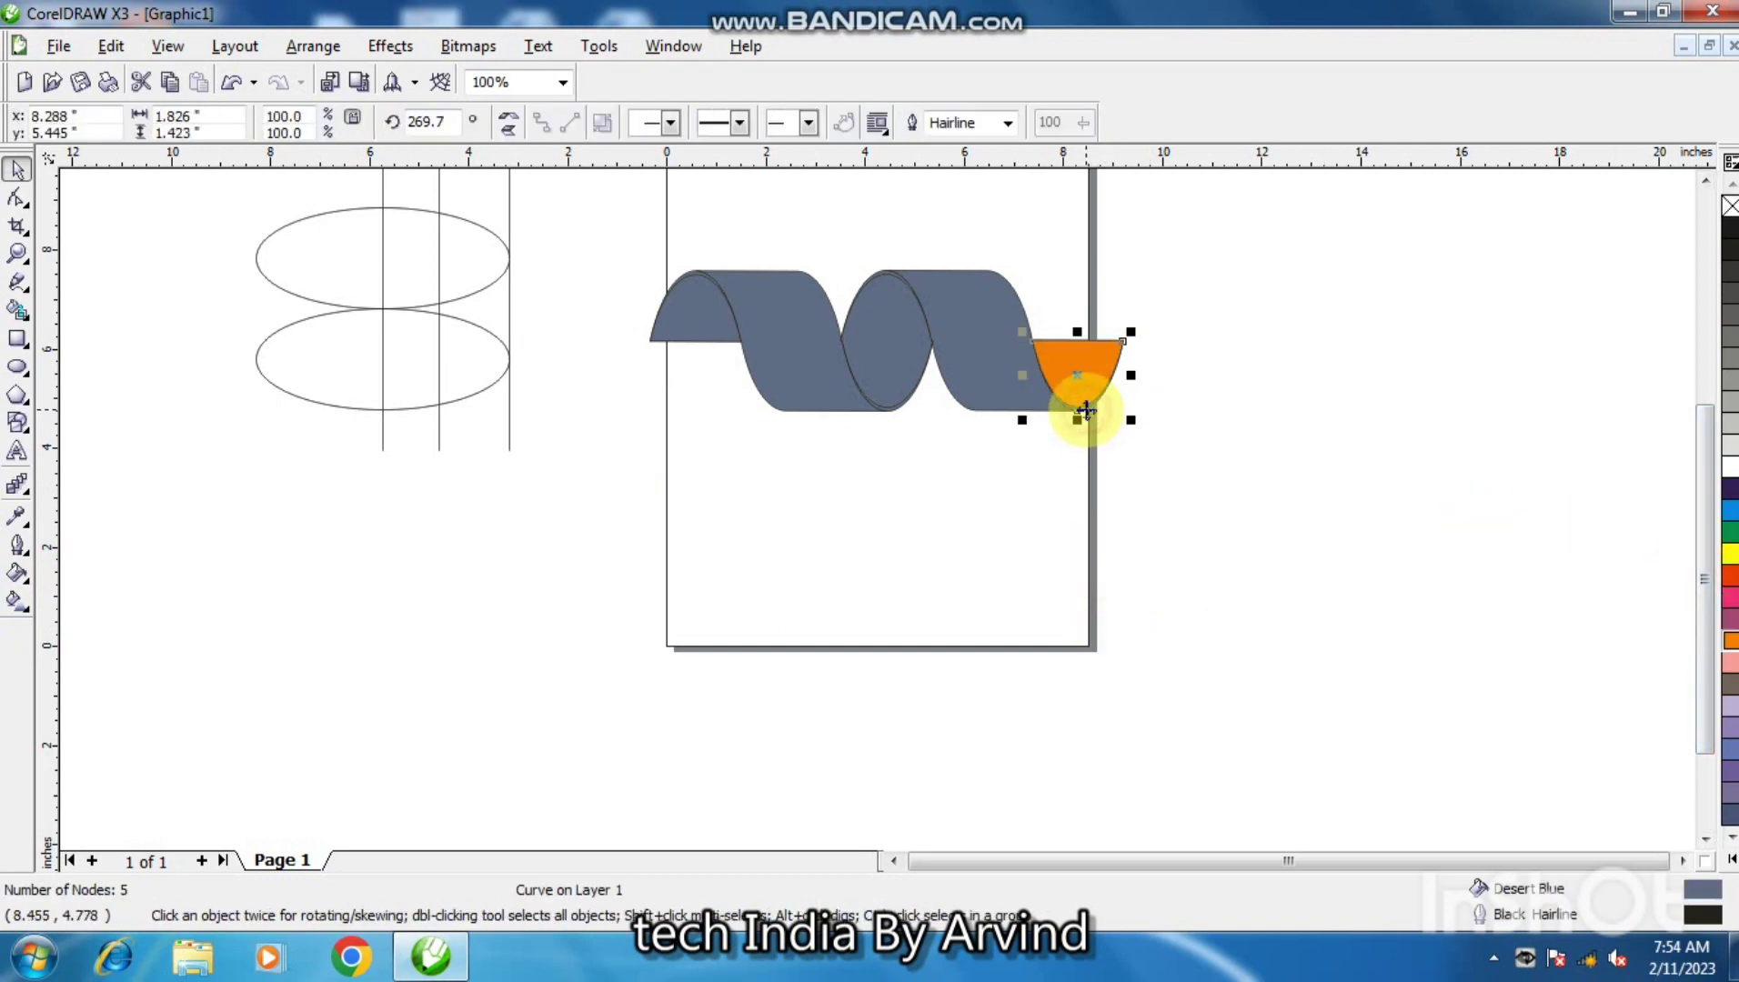
click(1730, 642)
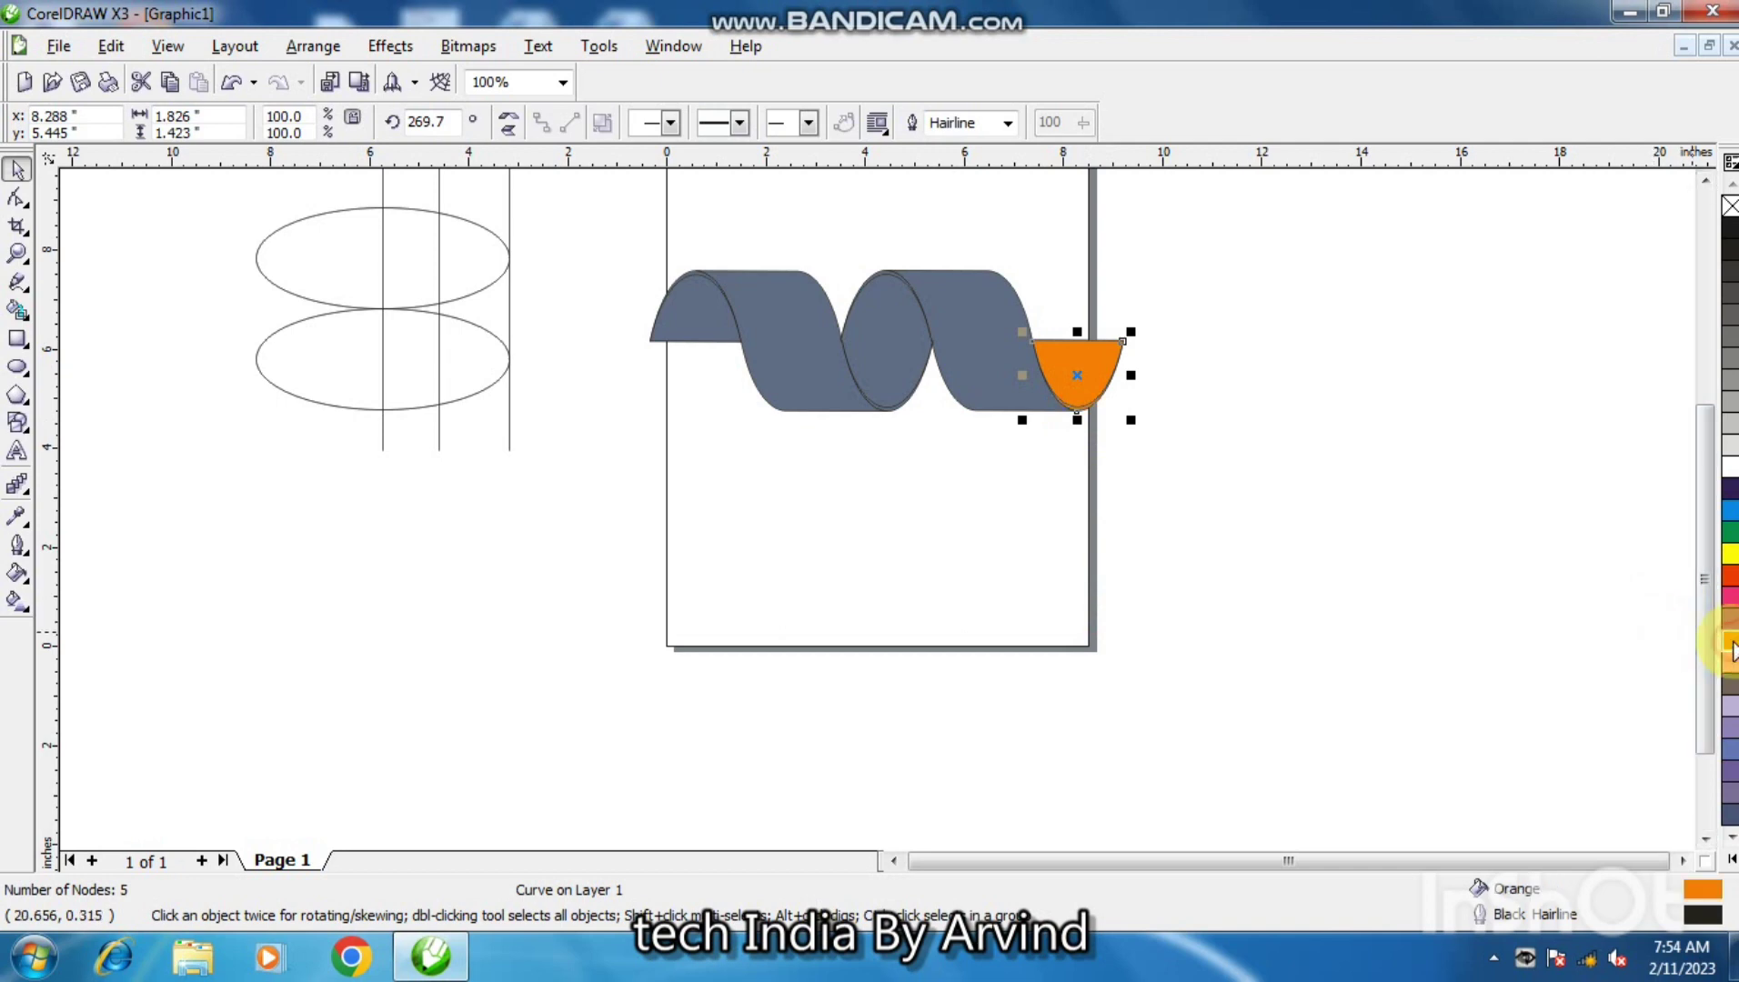
Step: Fill the thin curved edge at the ribbon's left end with solid orange
click(693, 282)
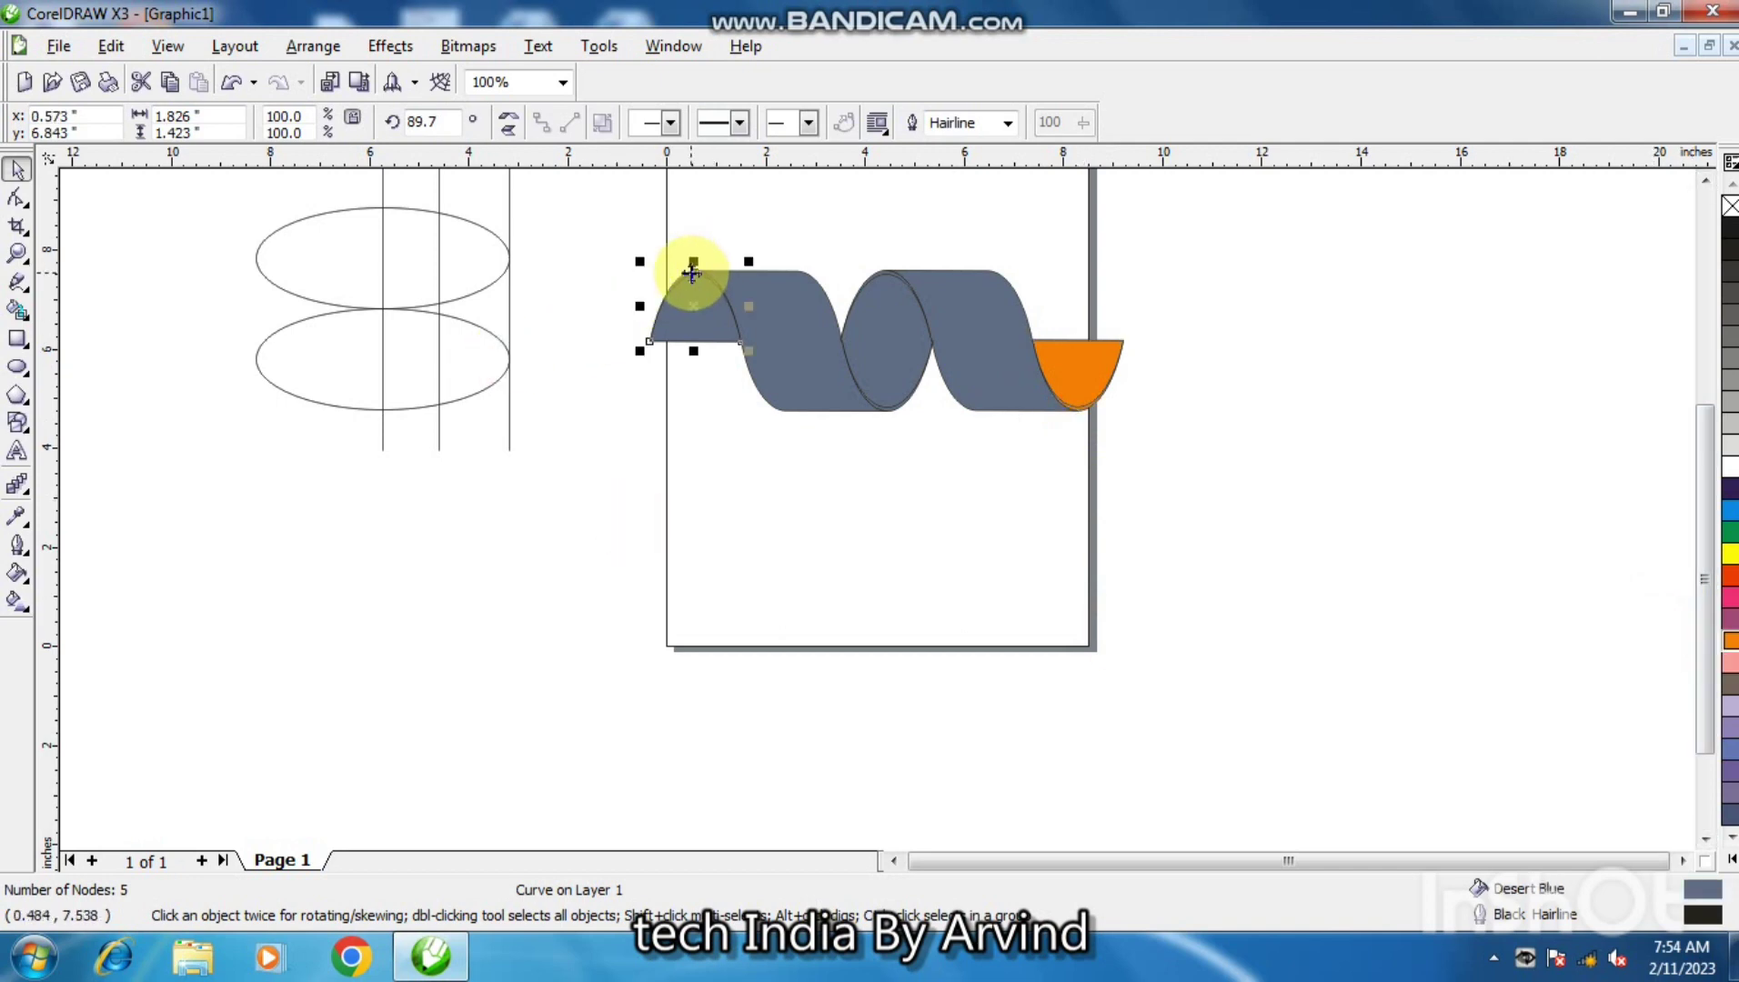
right_click(1730, 642)
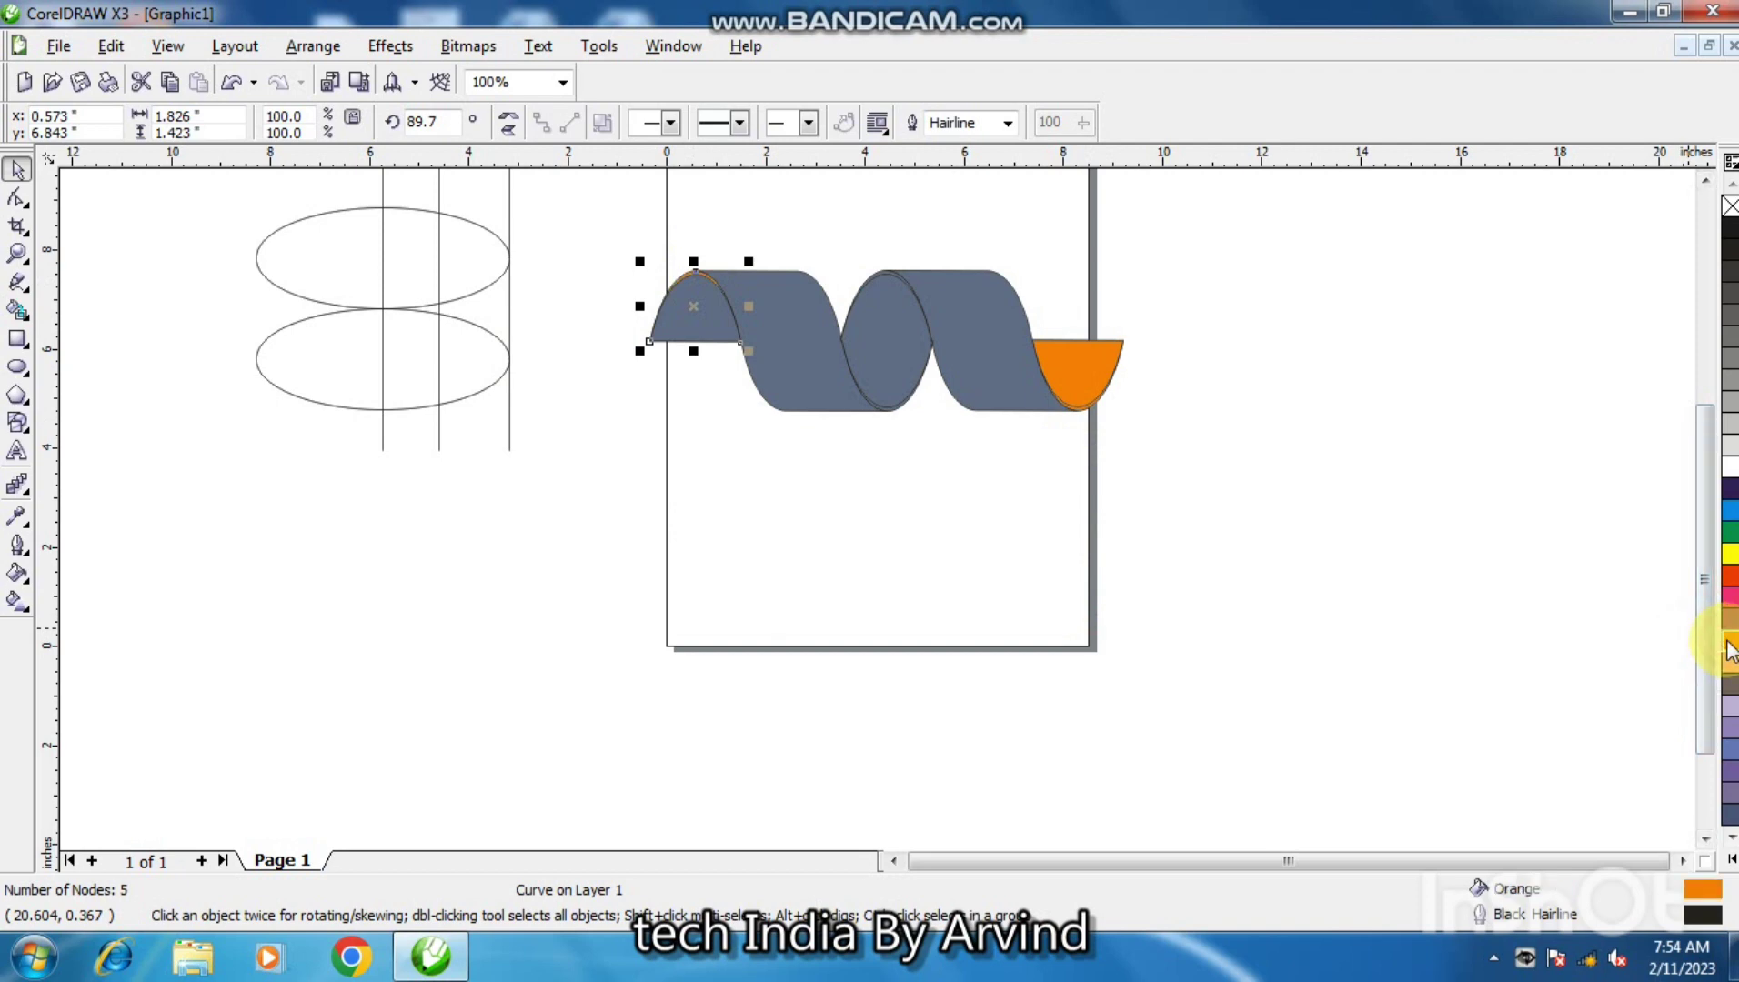
click(1232, 682)
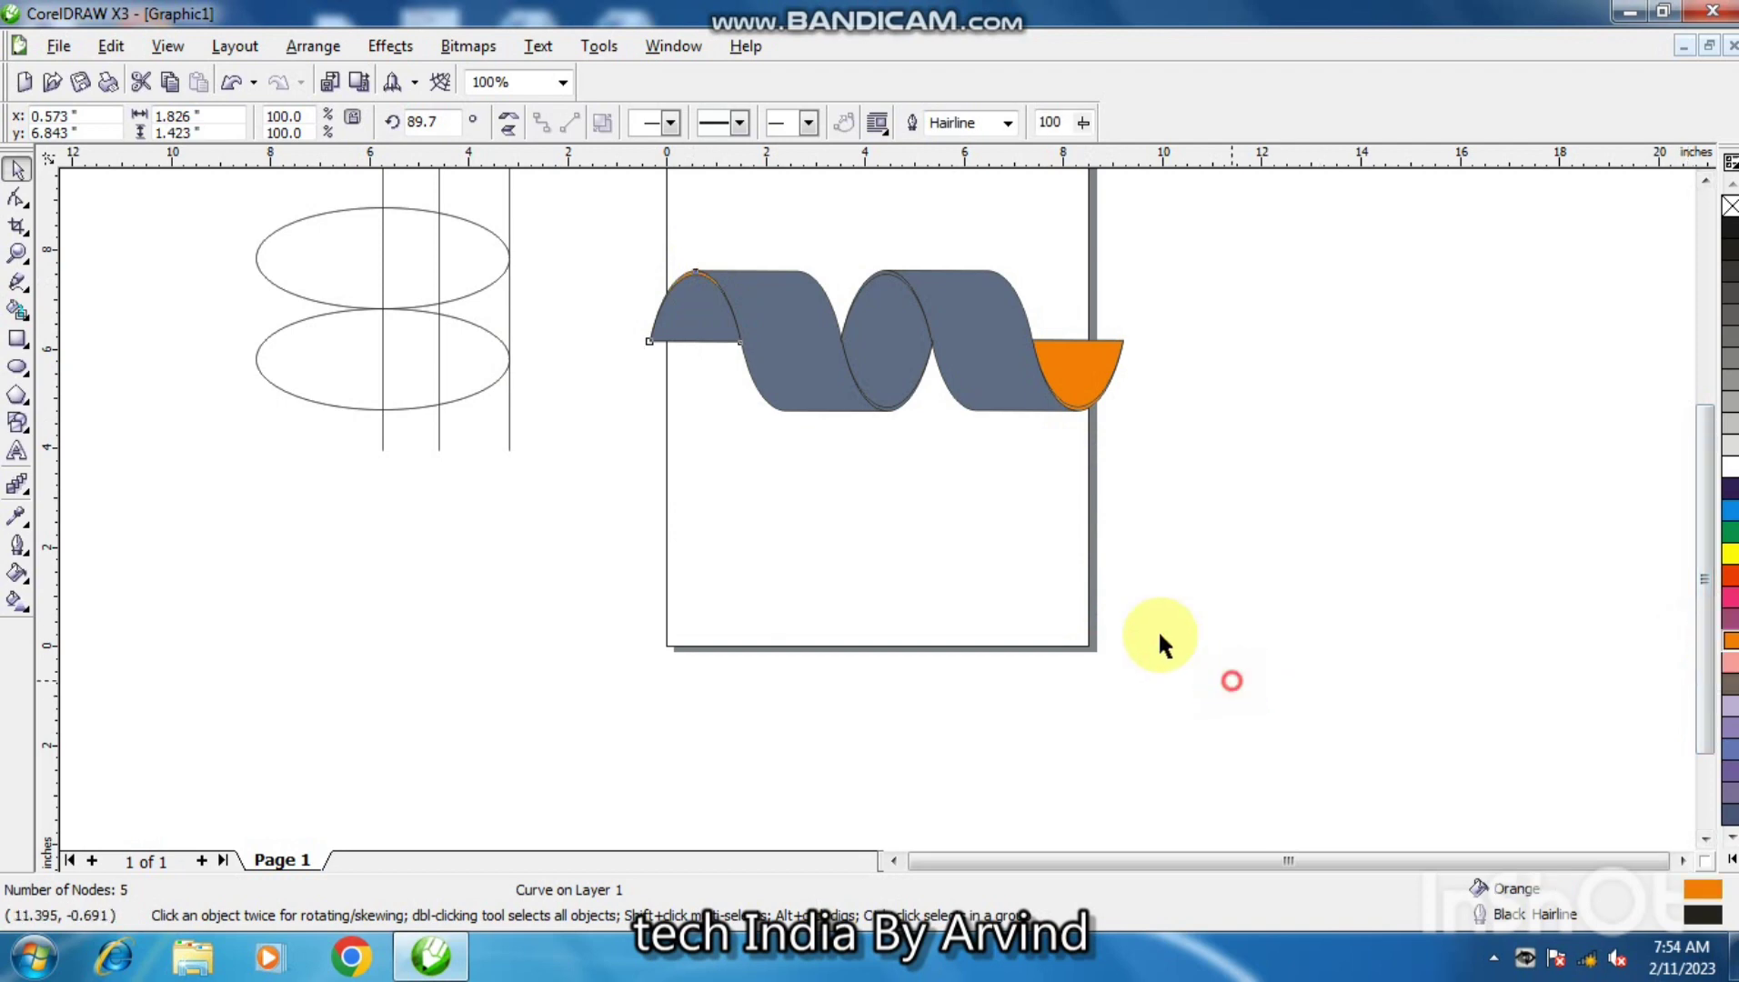
Step: Give the inner piece at the ribbon's right end a linear fountain fill from yellow at the top to orange at the bottom
click(17, 600)
click(1083, 378)
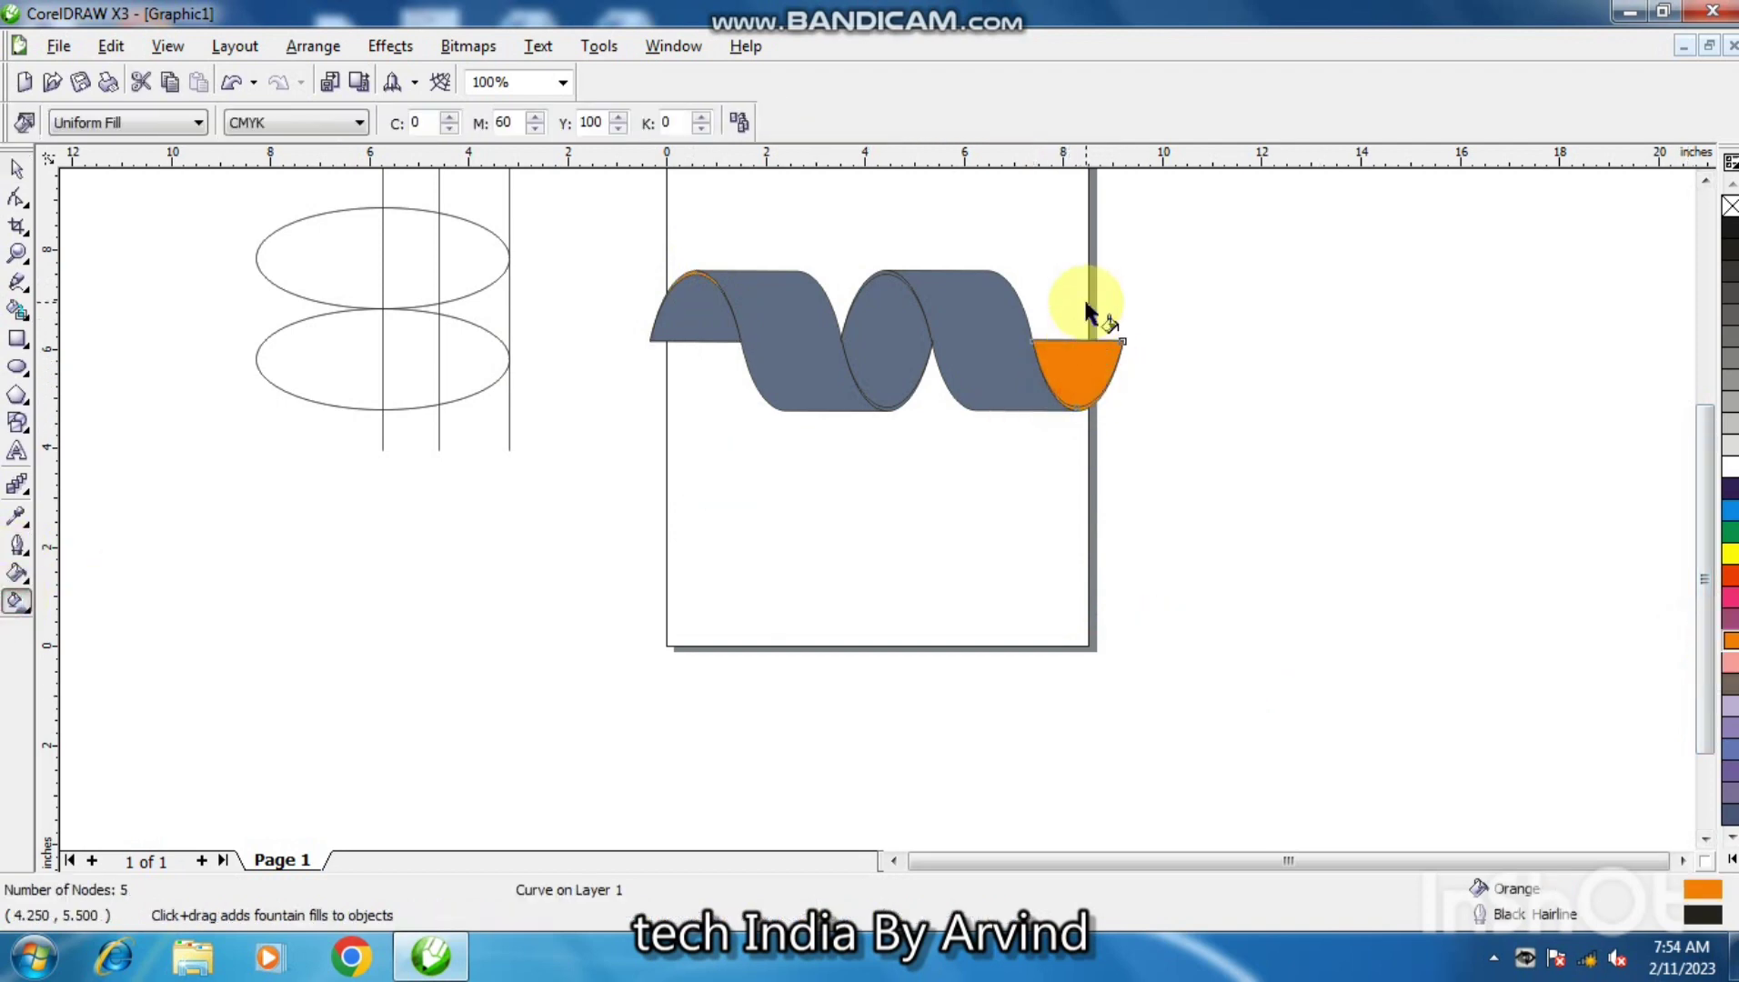
drag(1083, 301, 1070, 411)
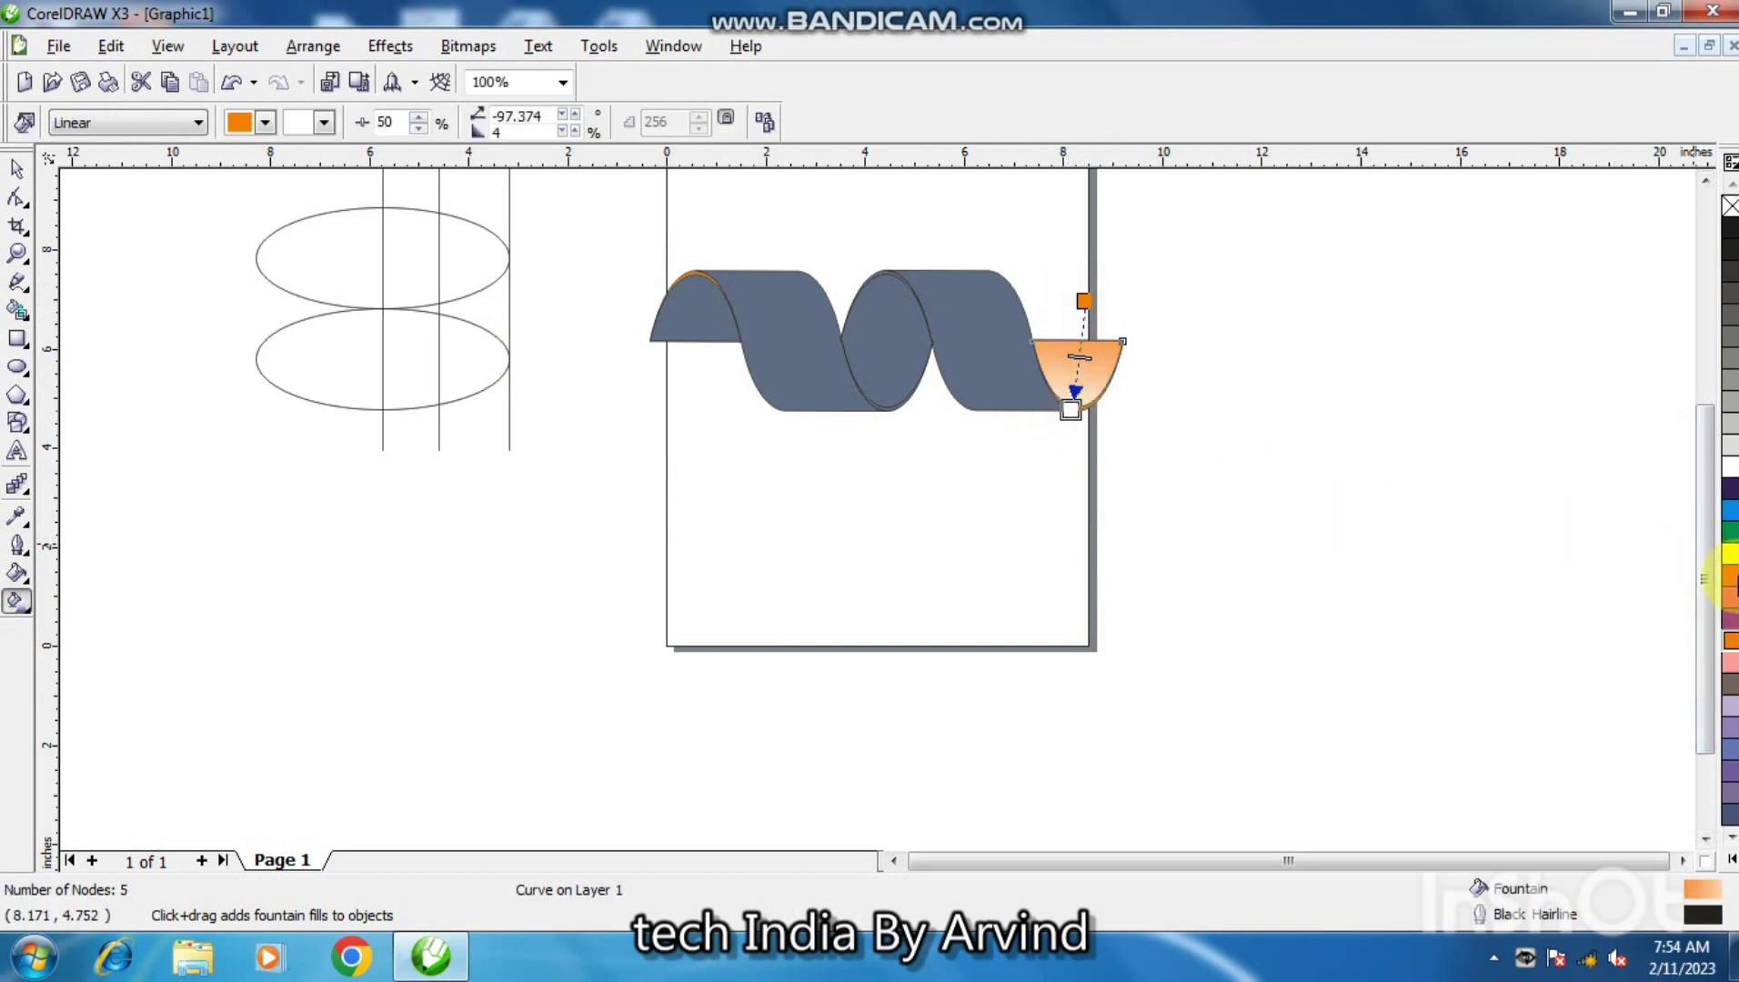
click(1730, 641)
click(1083, 301)
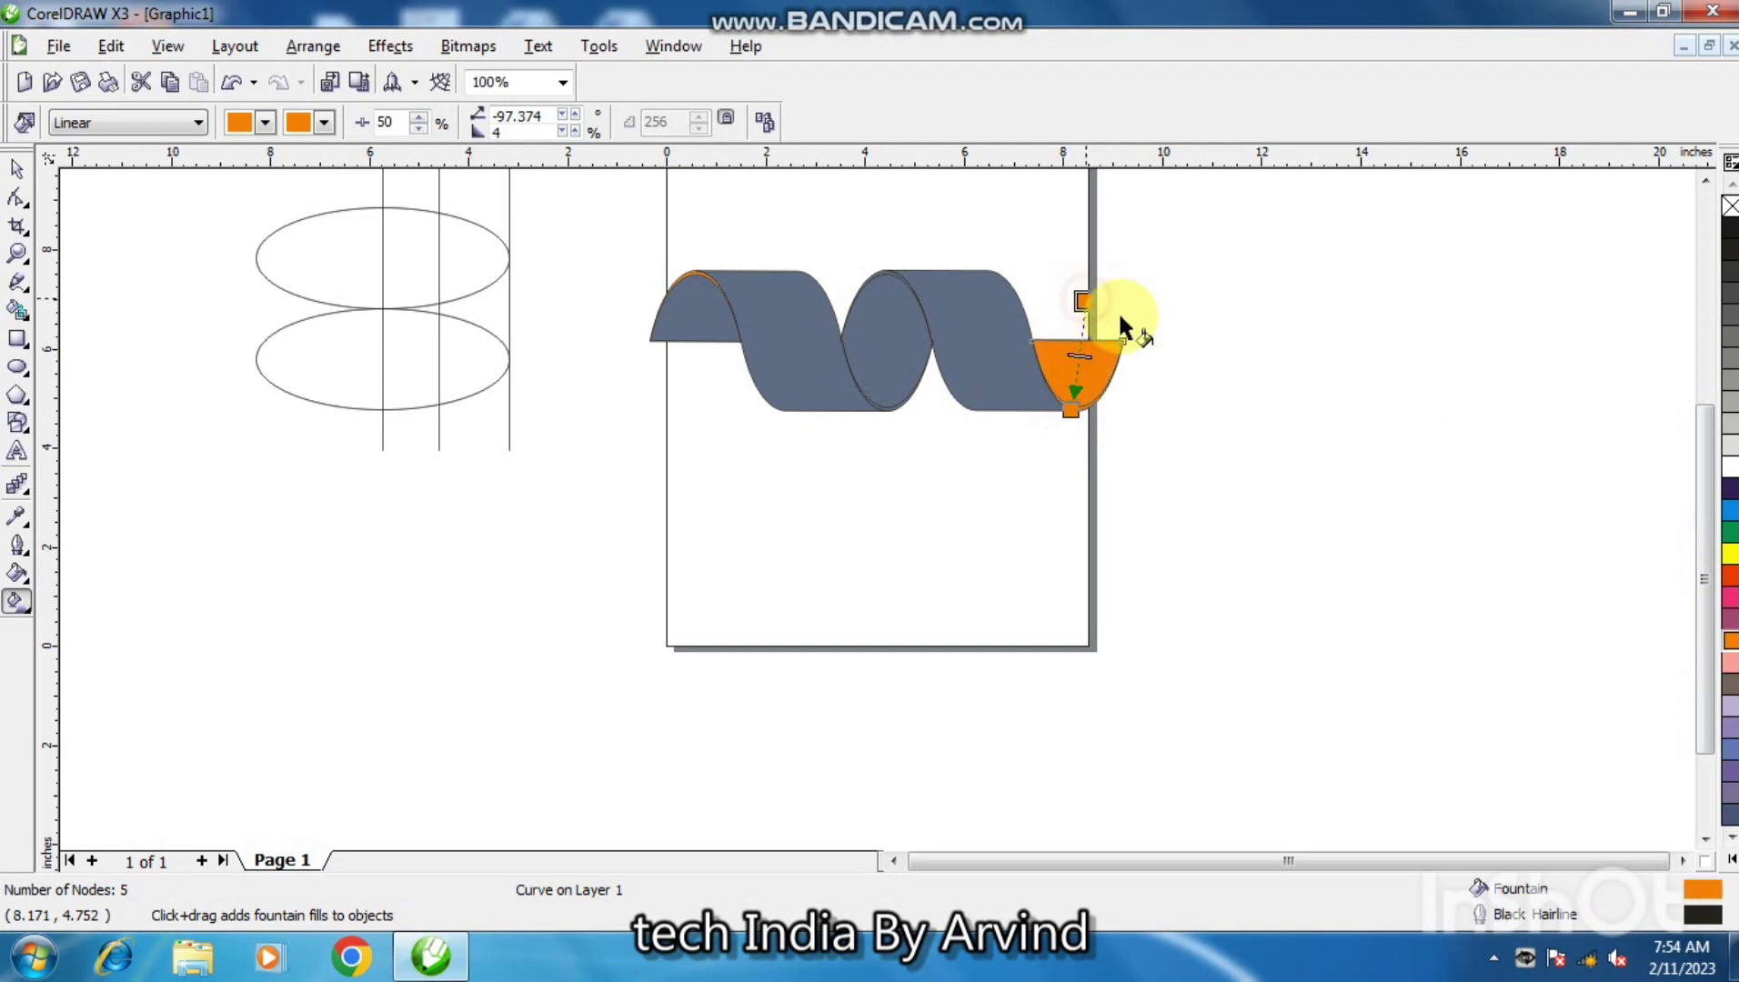
click(1729, 554)
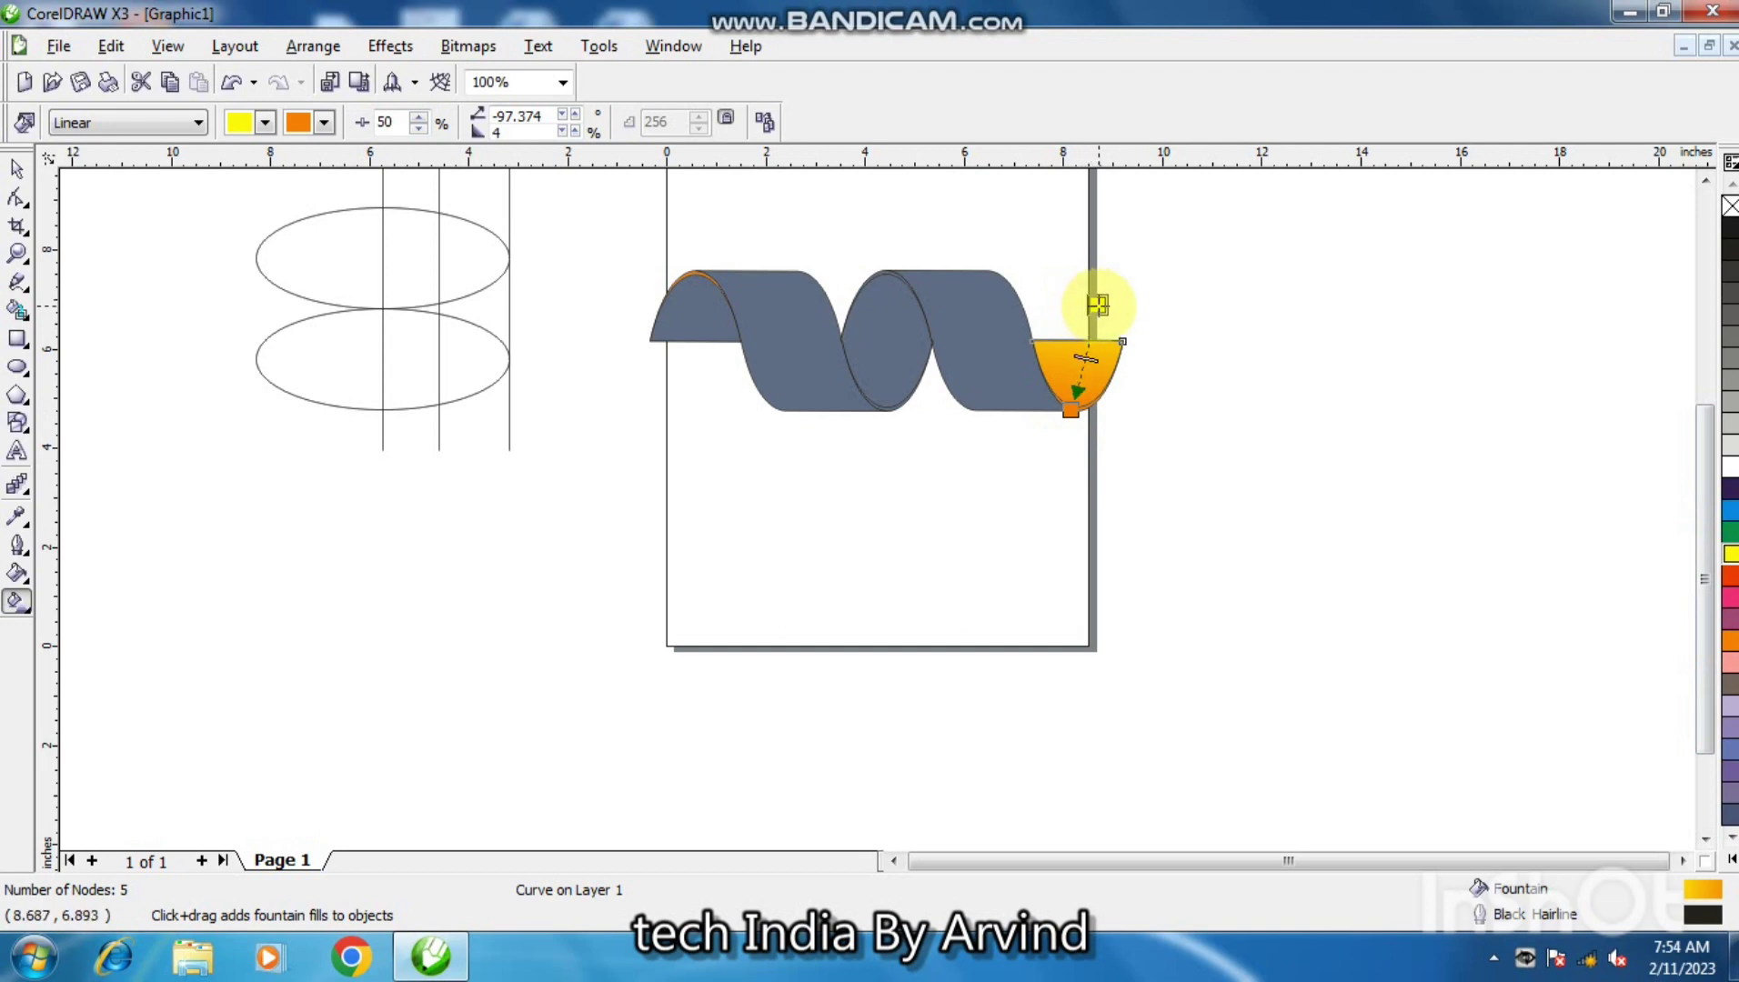
click(1086, 437)
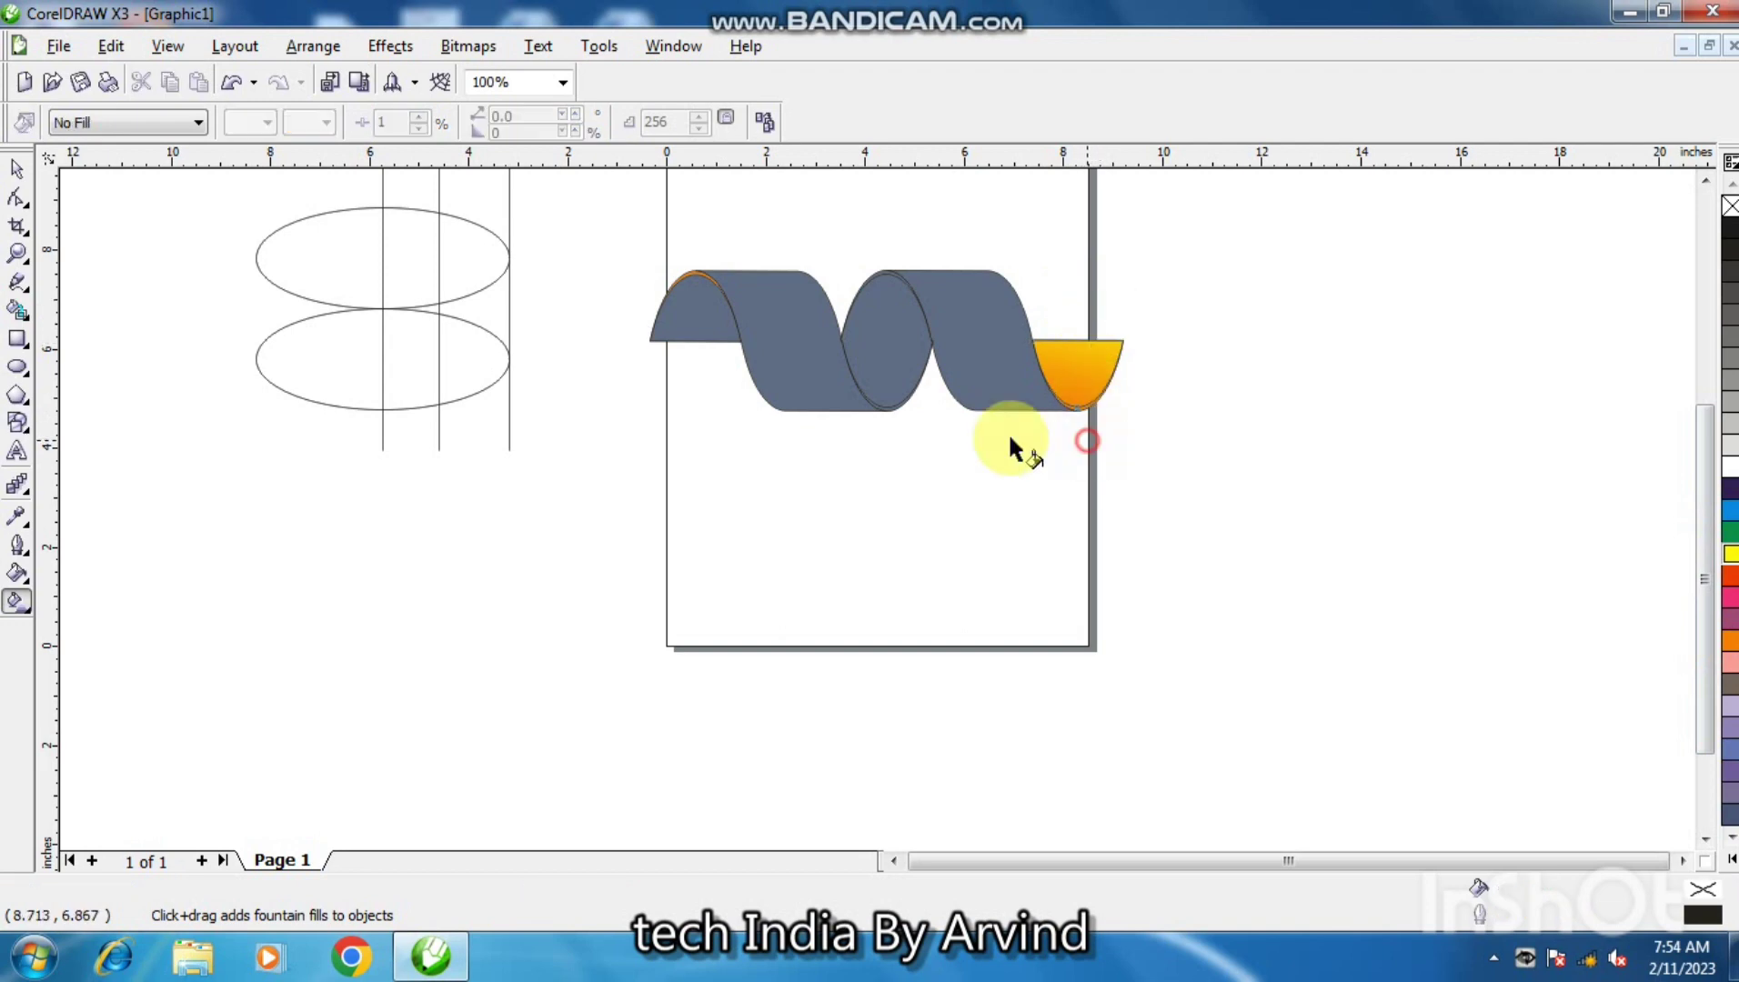
Step: Give the right front band a diagonal linear fountain fill, orange at the upper left to yellow at the lower right, and fine-tune its end points
click(27, 617)
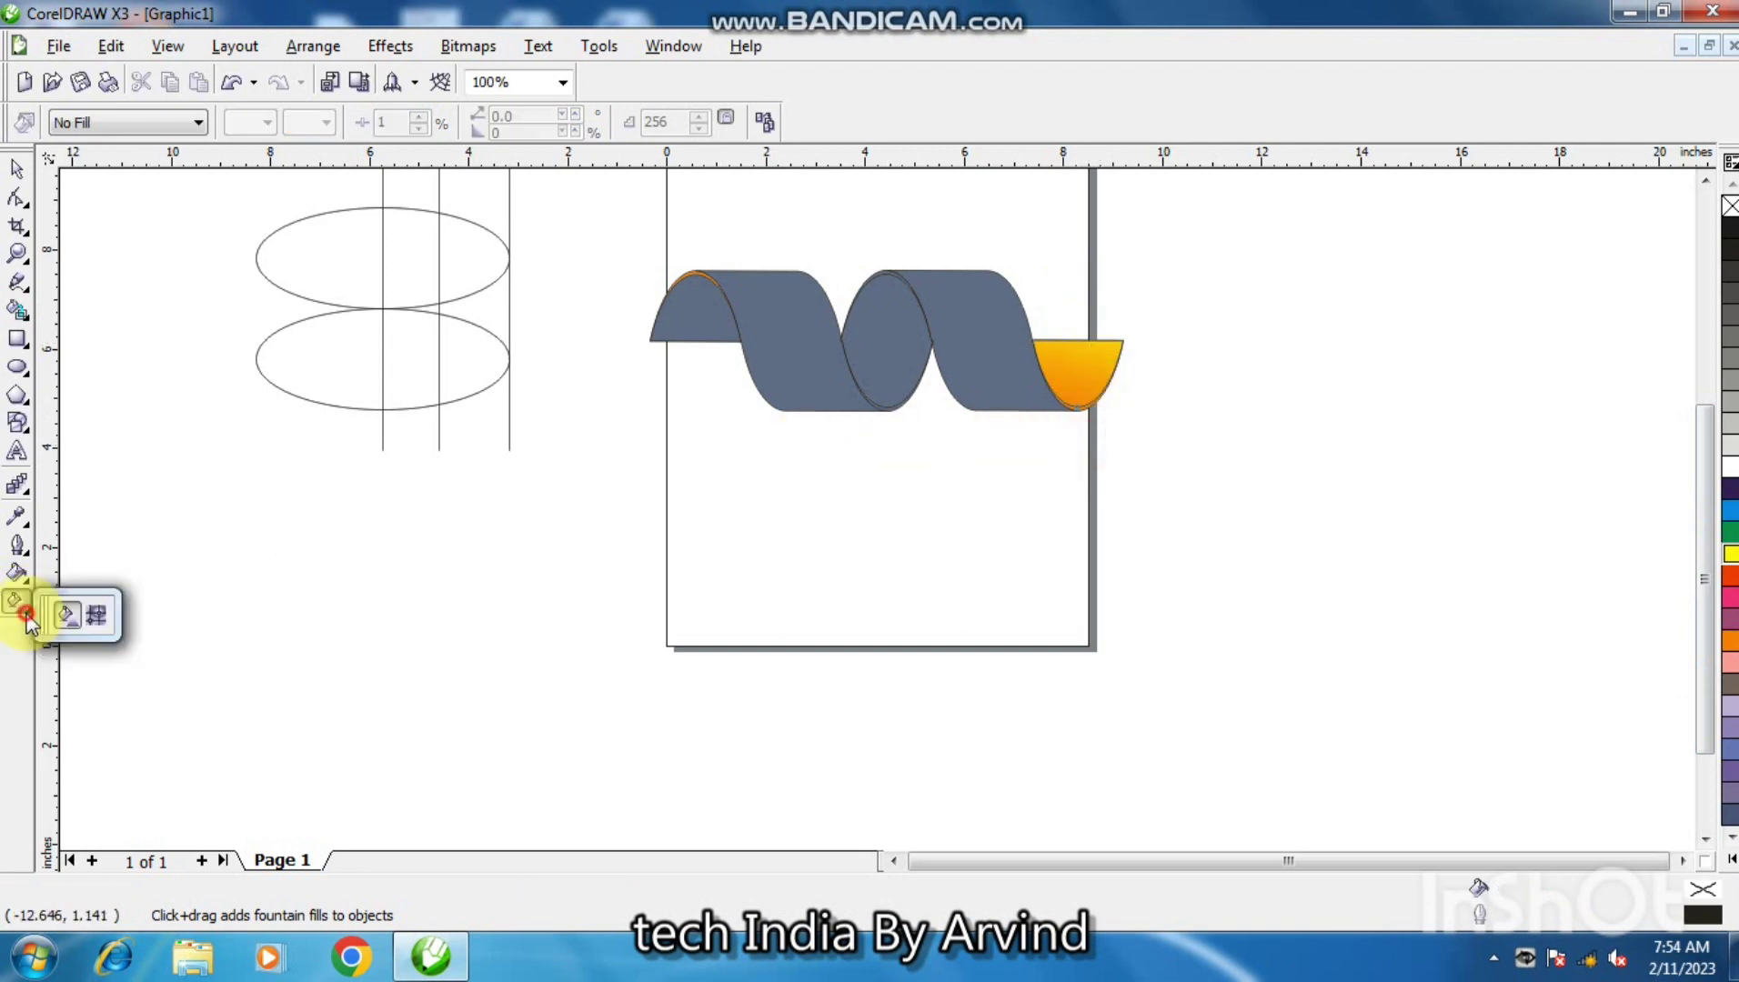
click(63, 616)
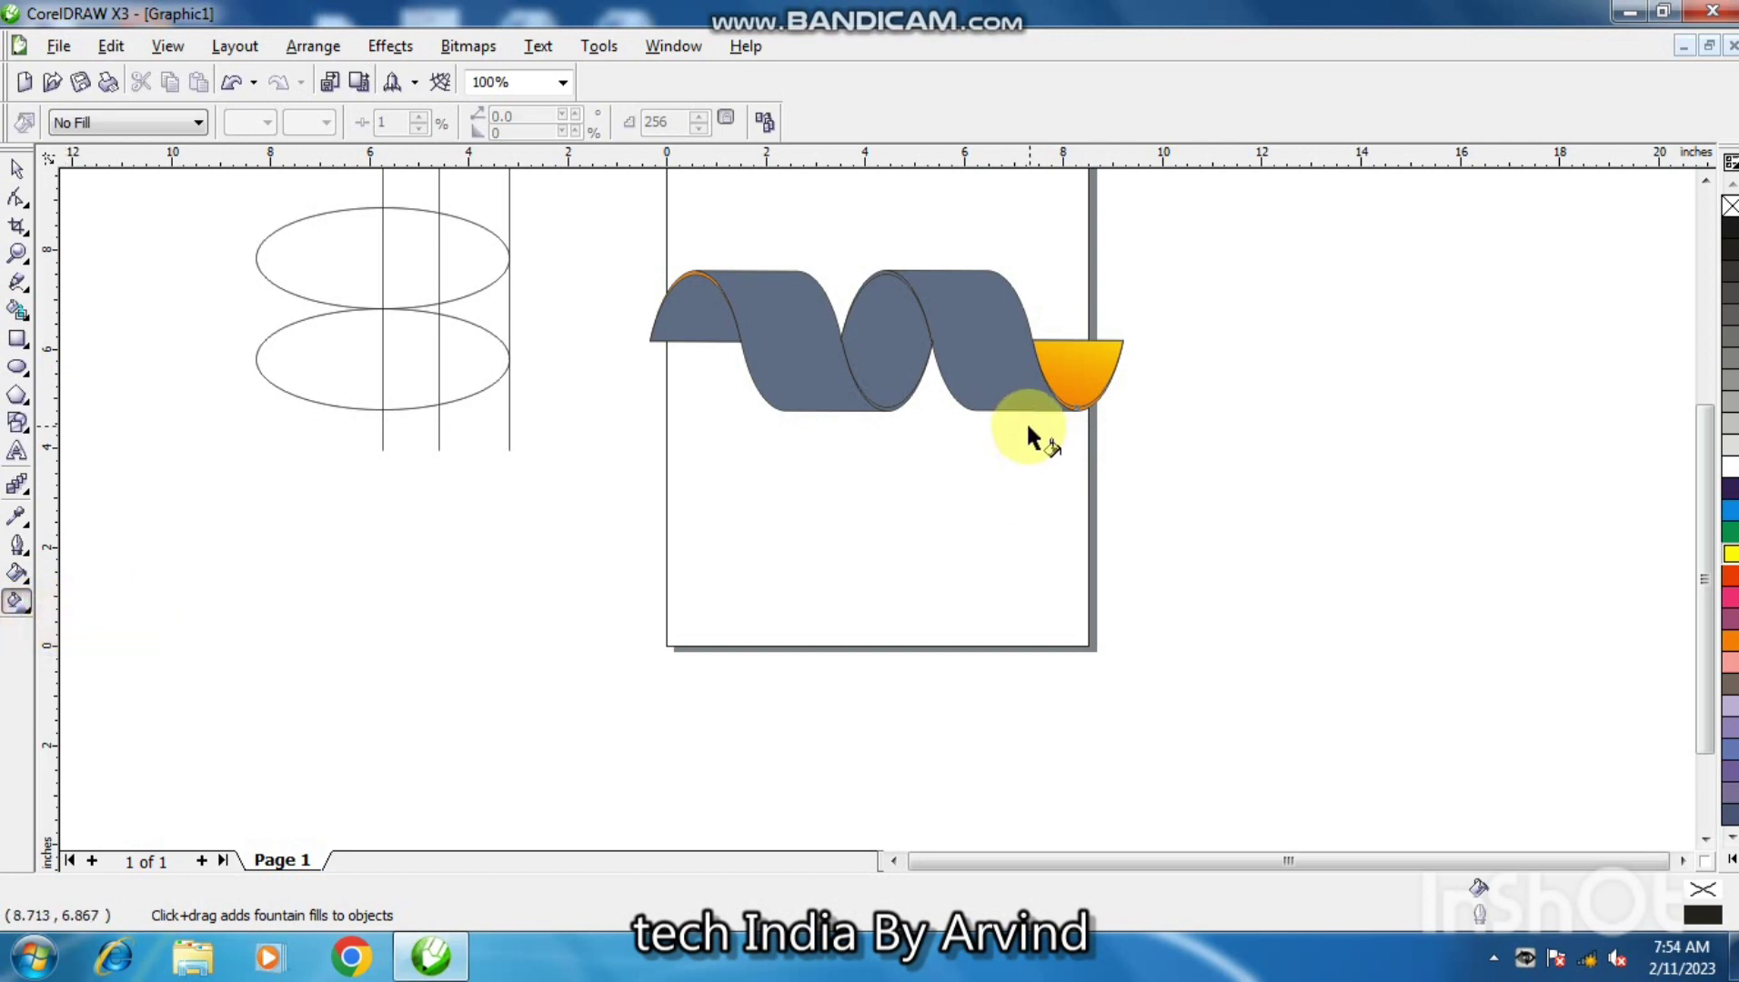
click(959, 311)
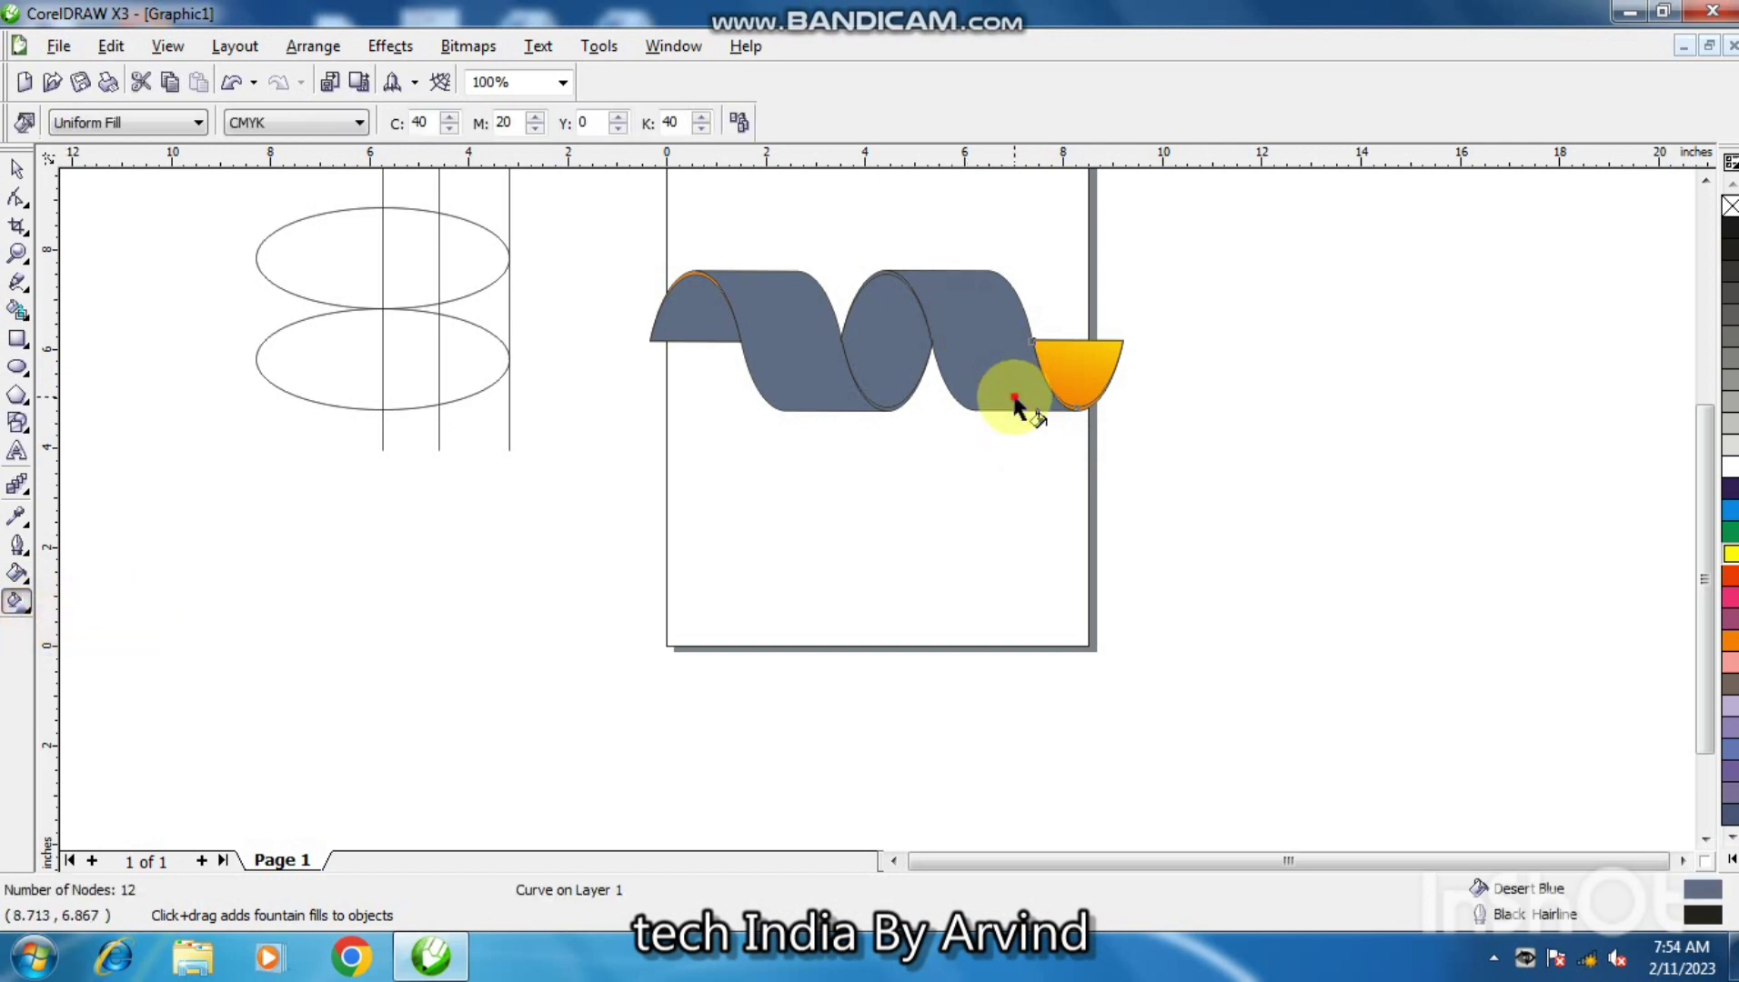
drag(1013, 395, 916, 238)
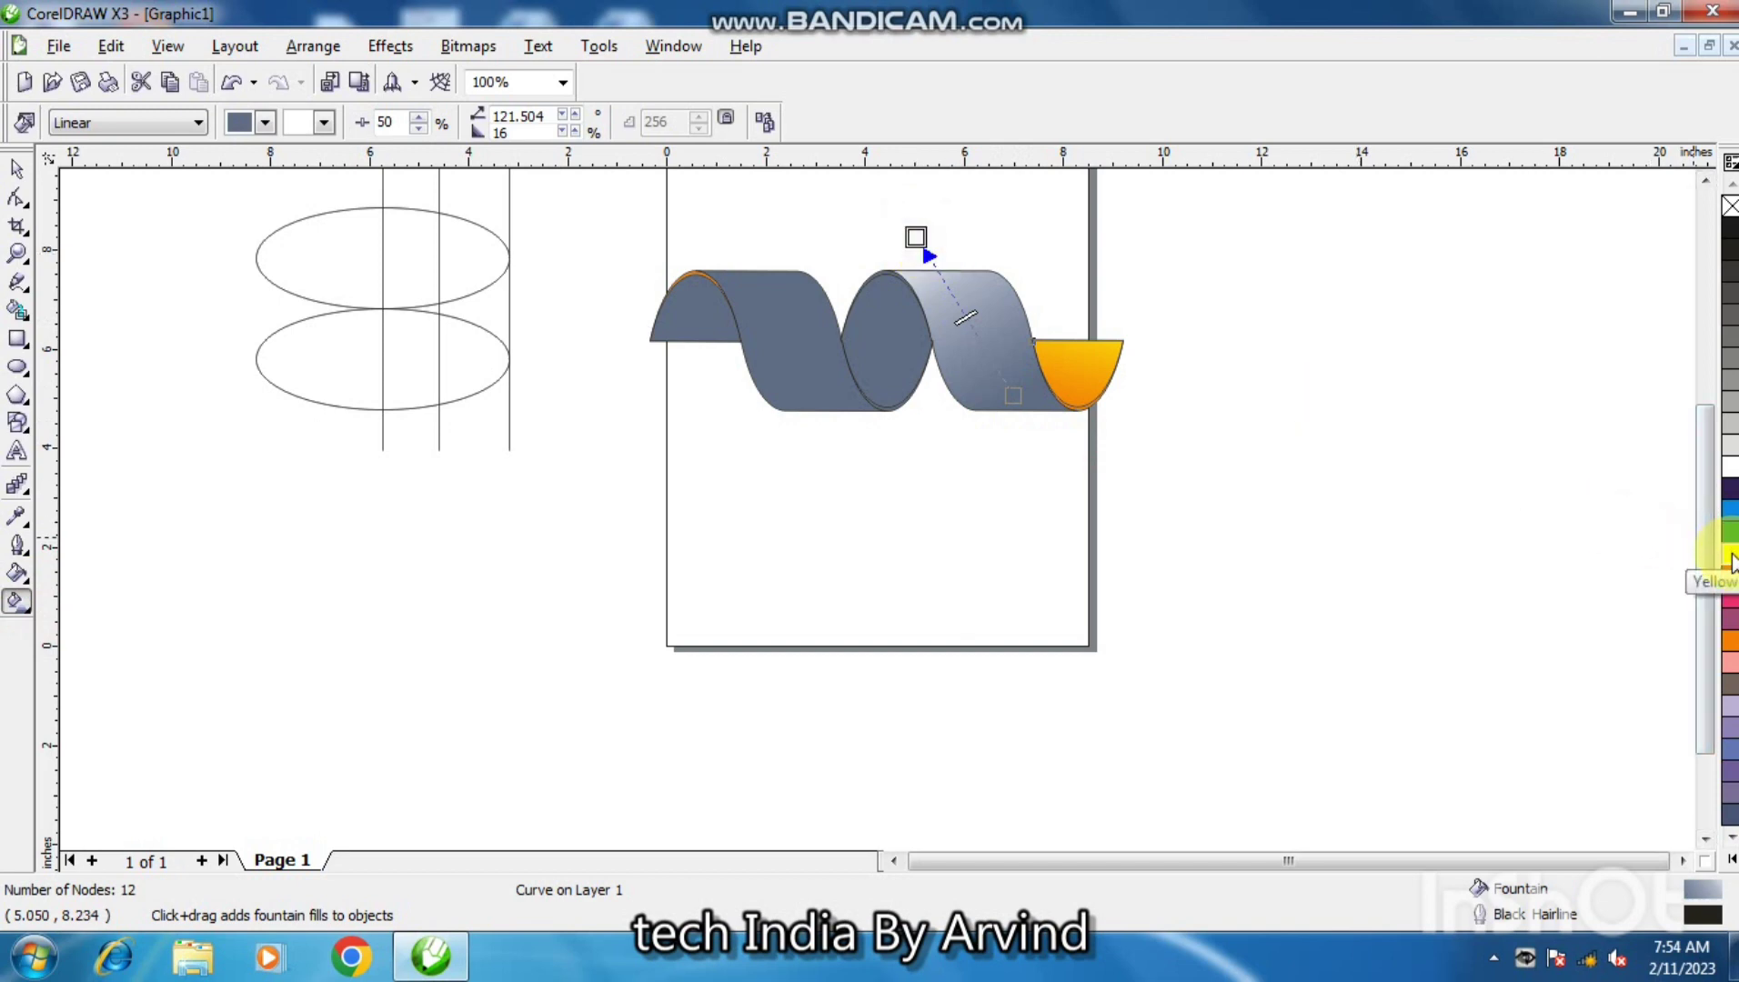
click(1729, 640)
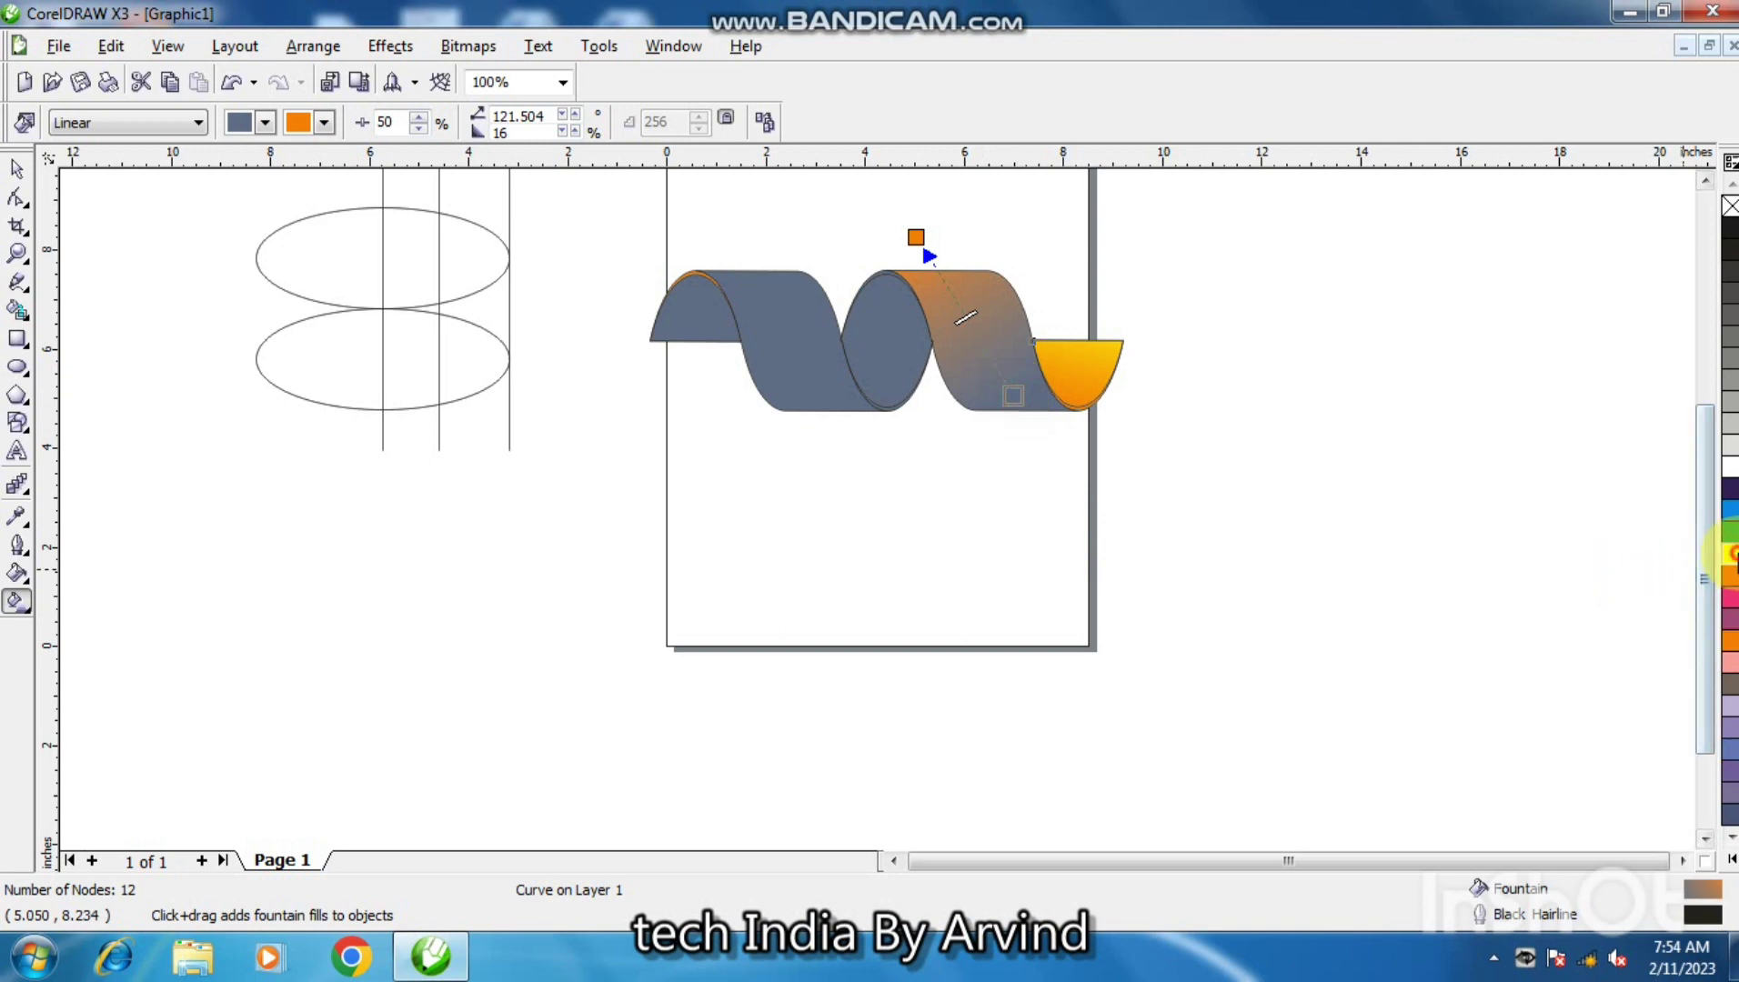
click(1730, 553)
drag(1012, 395, 1029, 420)
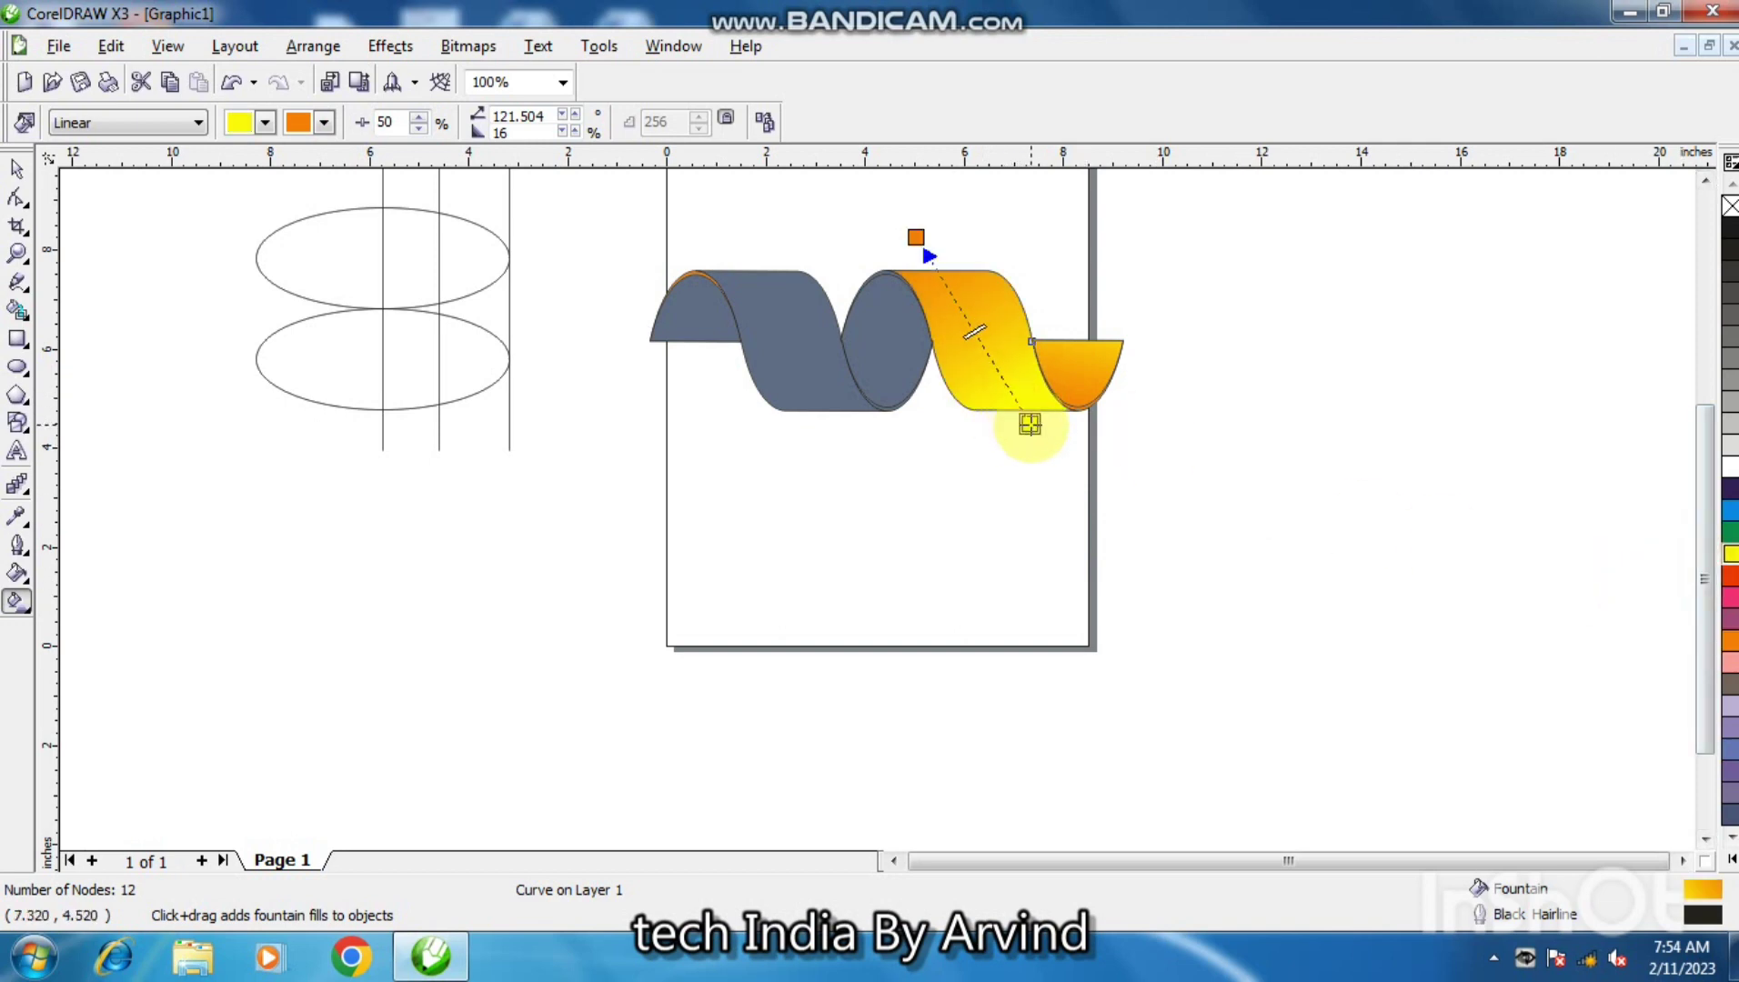
drag(916, 237, 933, 235)
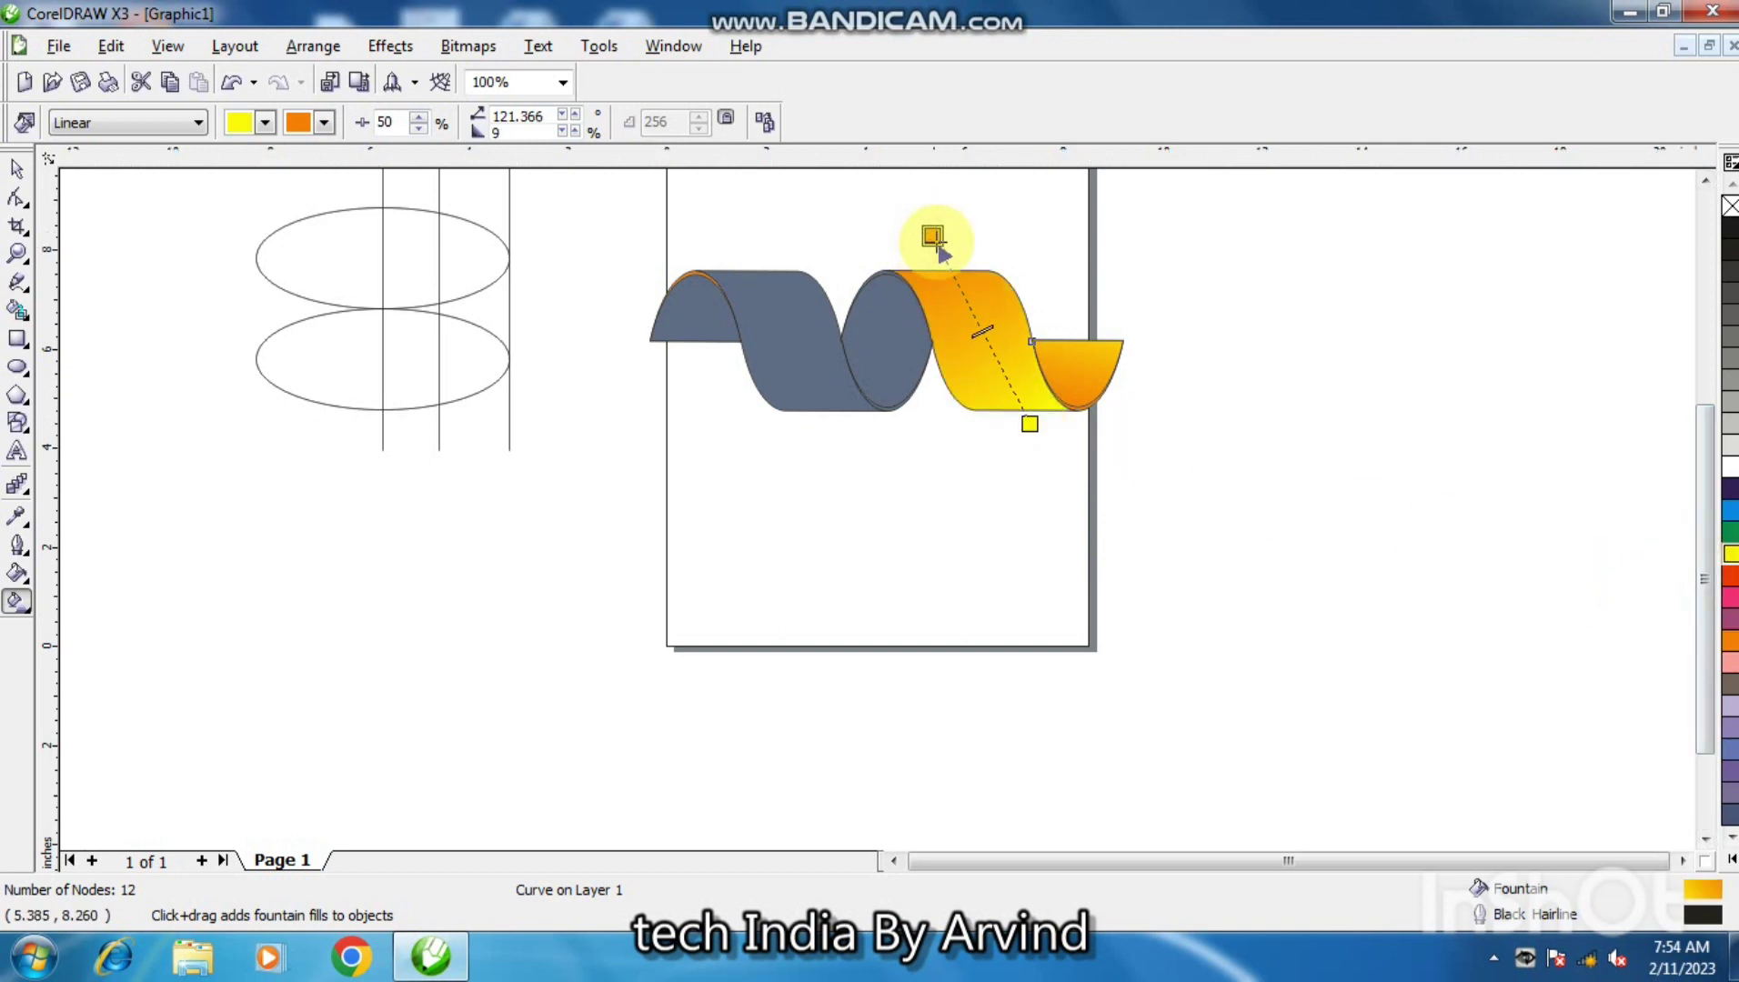
drag(1030, 424, 1025, 427)
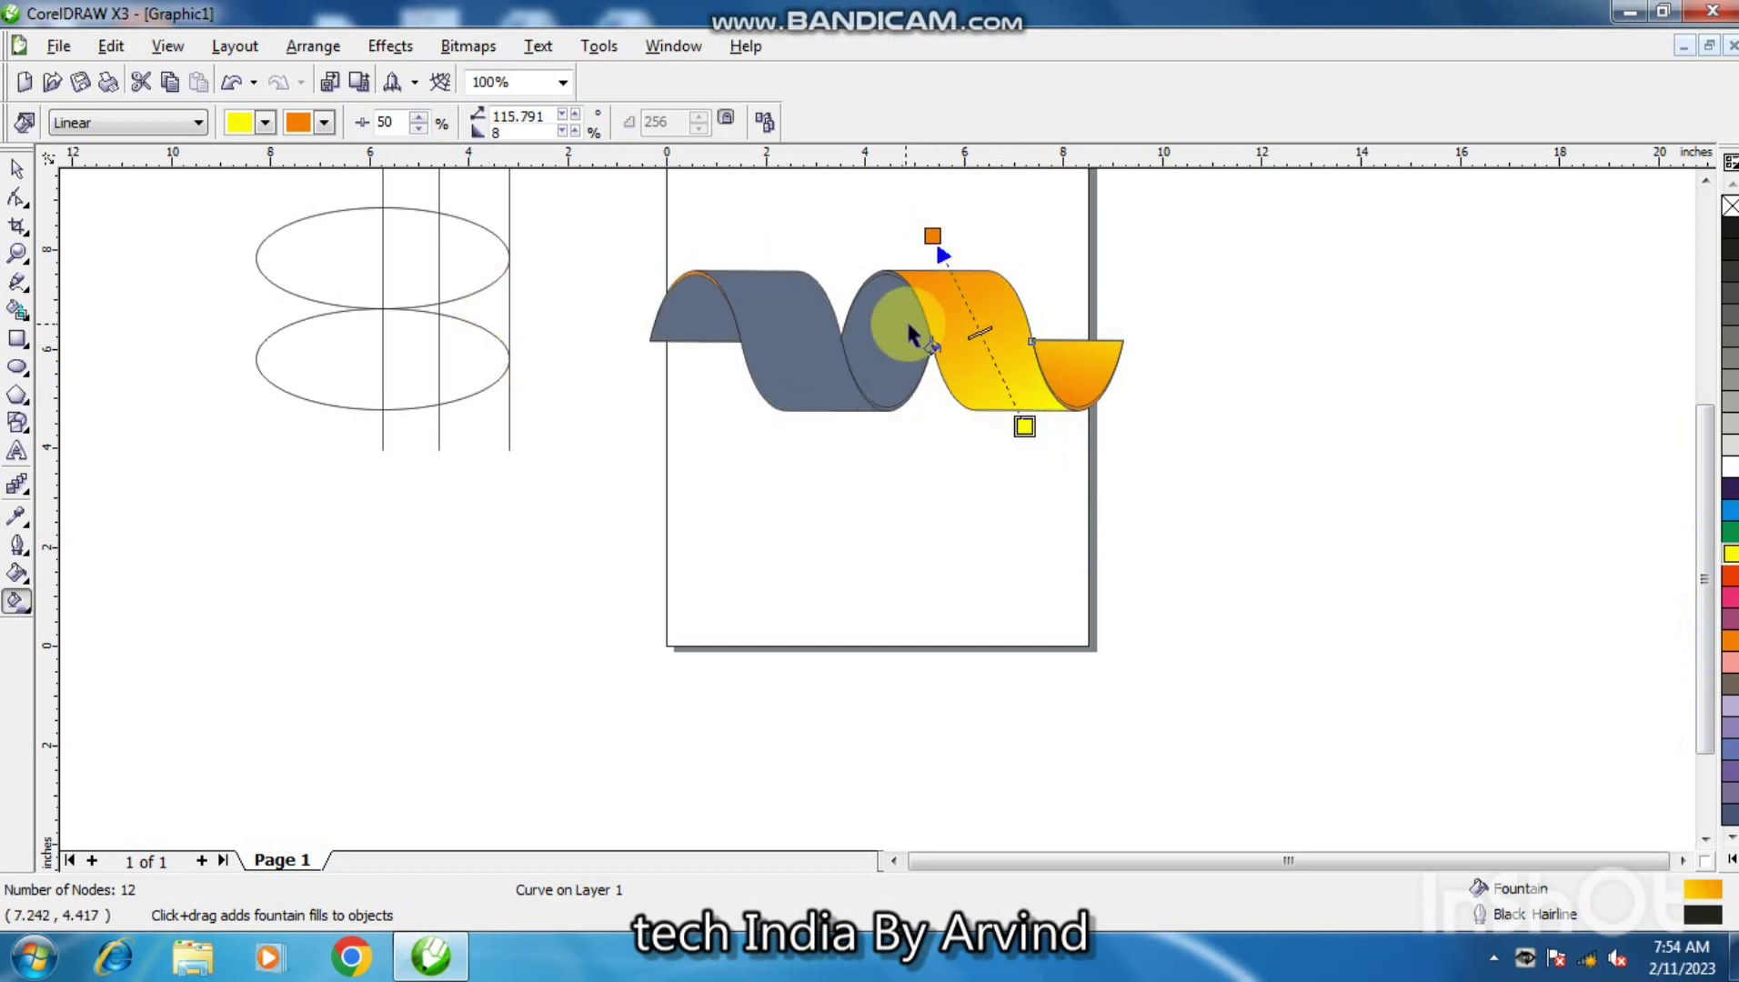
Step: Give the middle oval inner piece a vertical linear fountain fill from orange at the bottom to yellow at the top
click(880, 314)
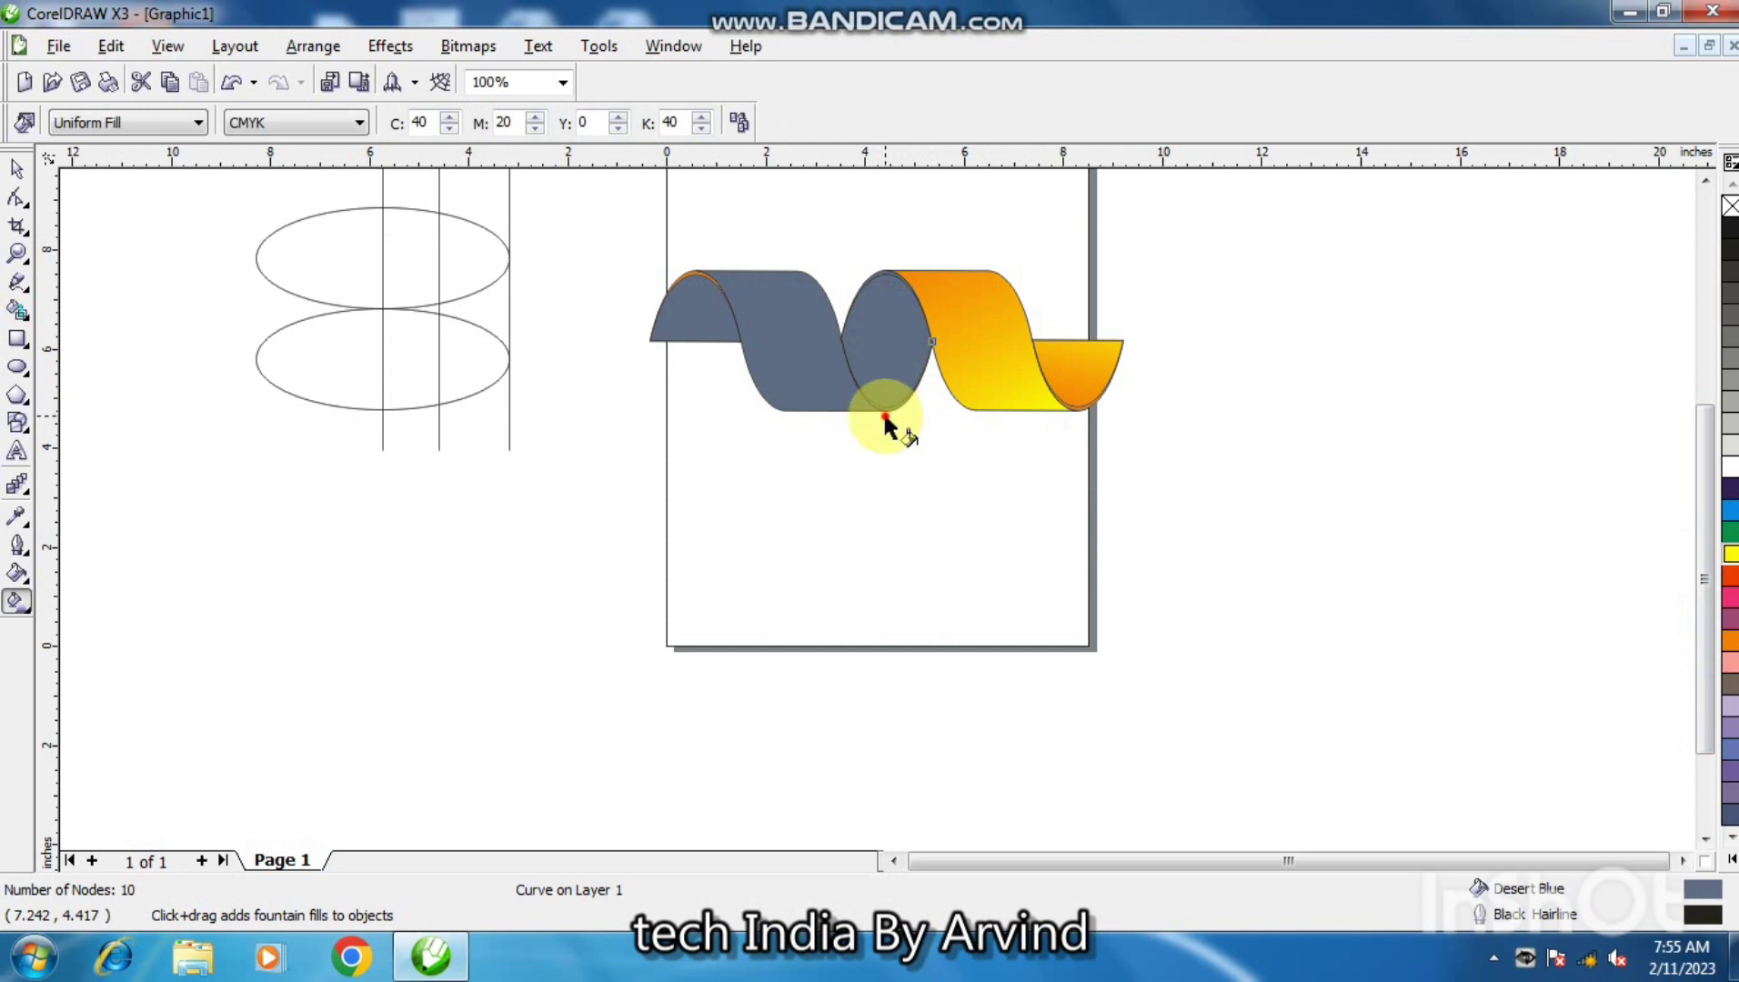
drag(885, 418, 885, 259)
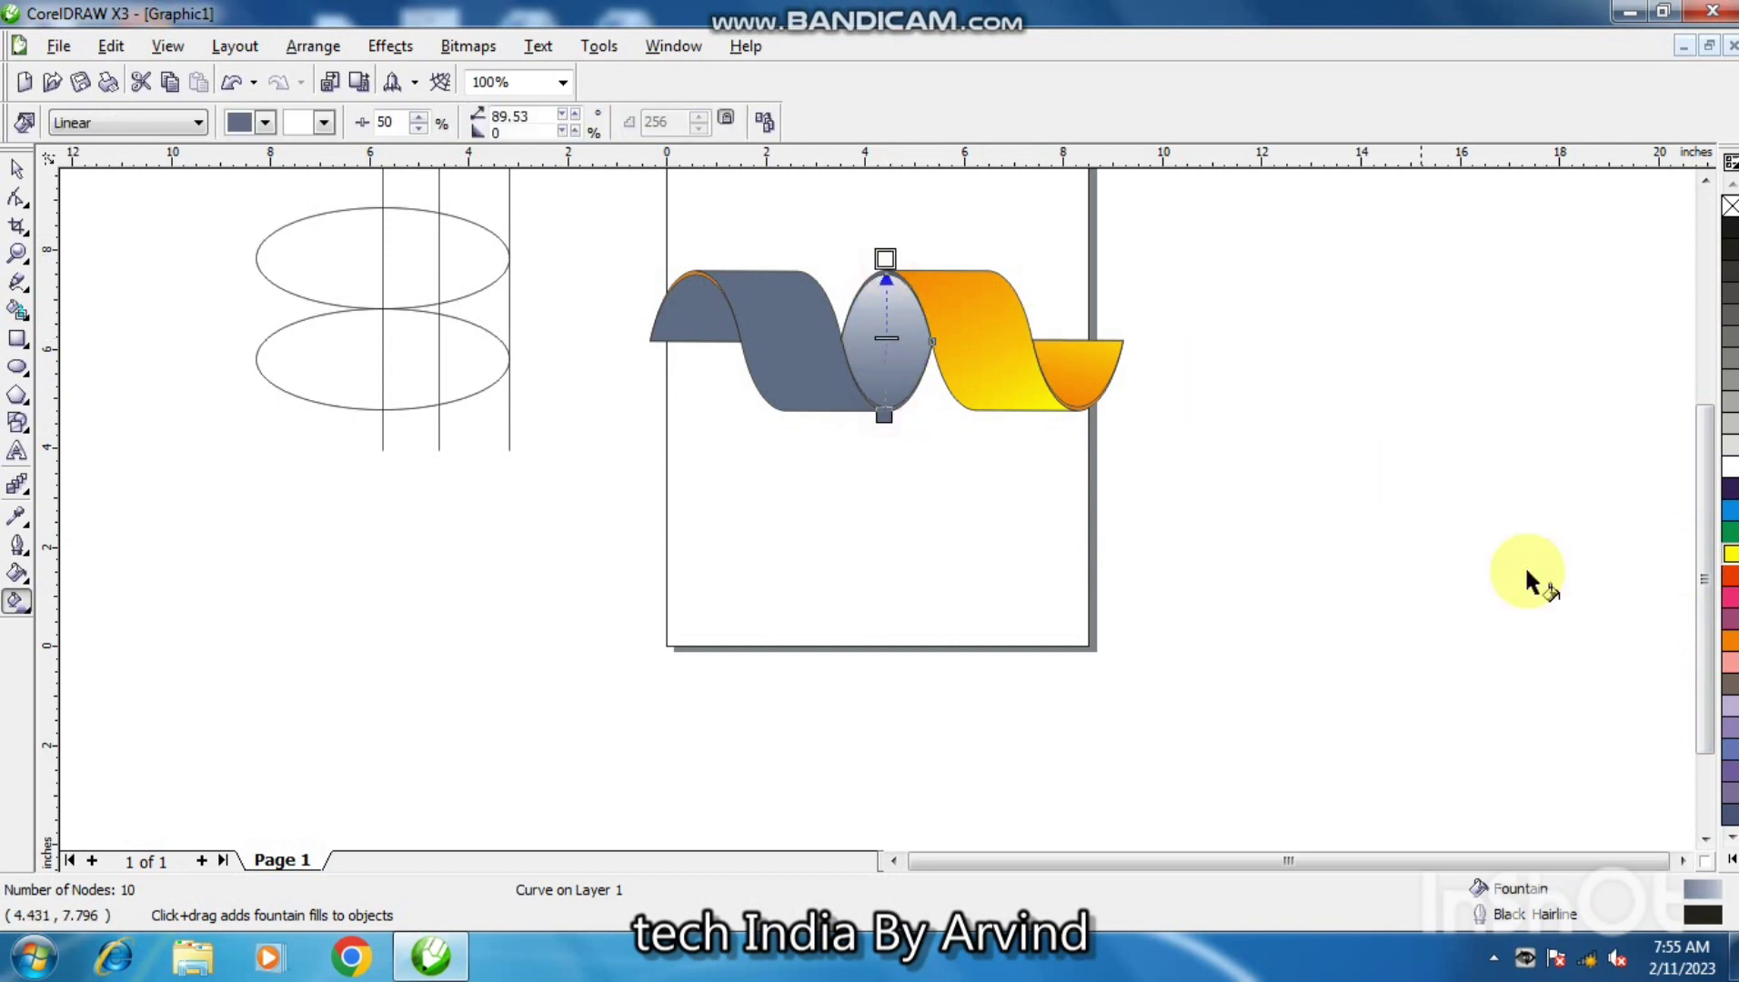
click(1731, 553)
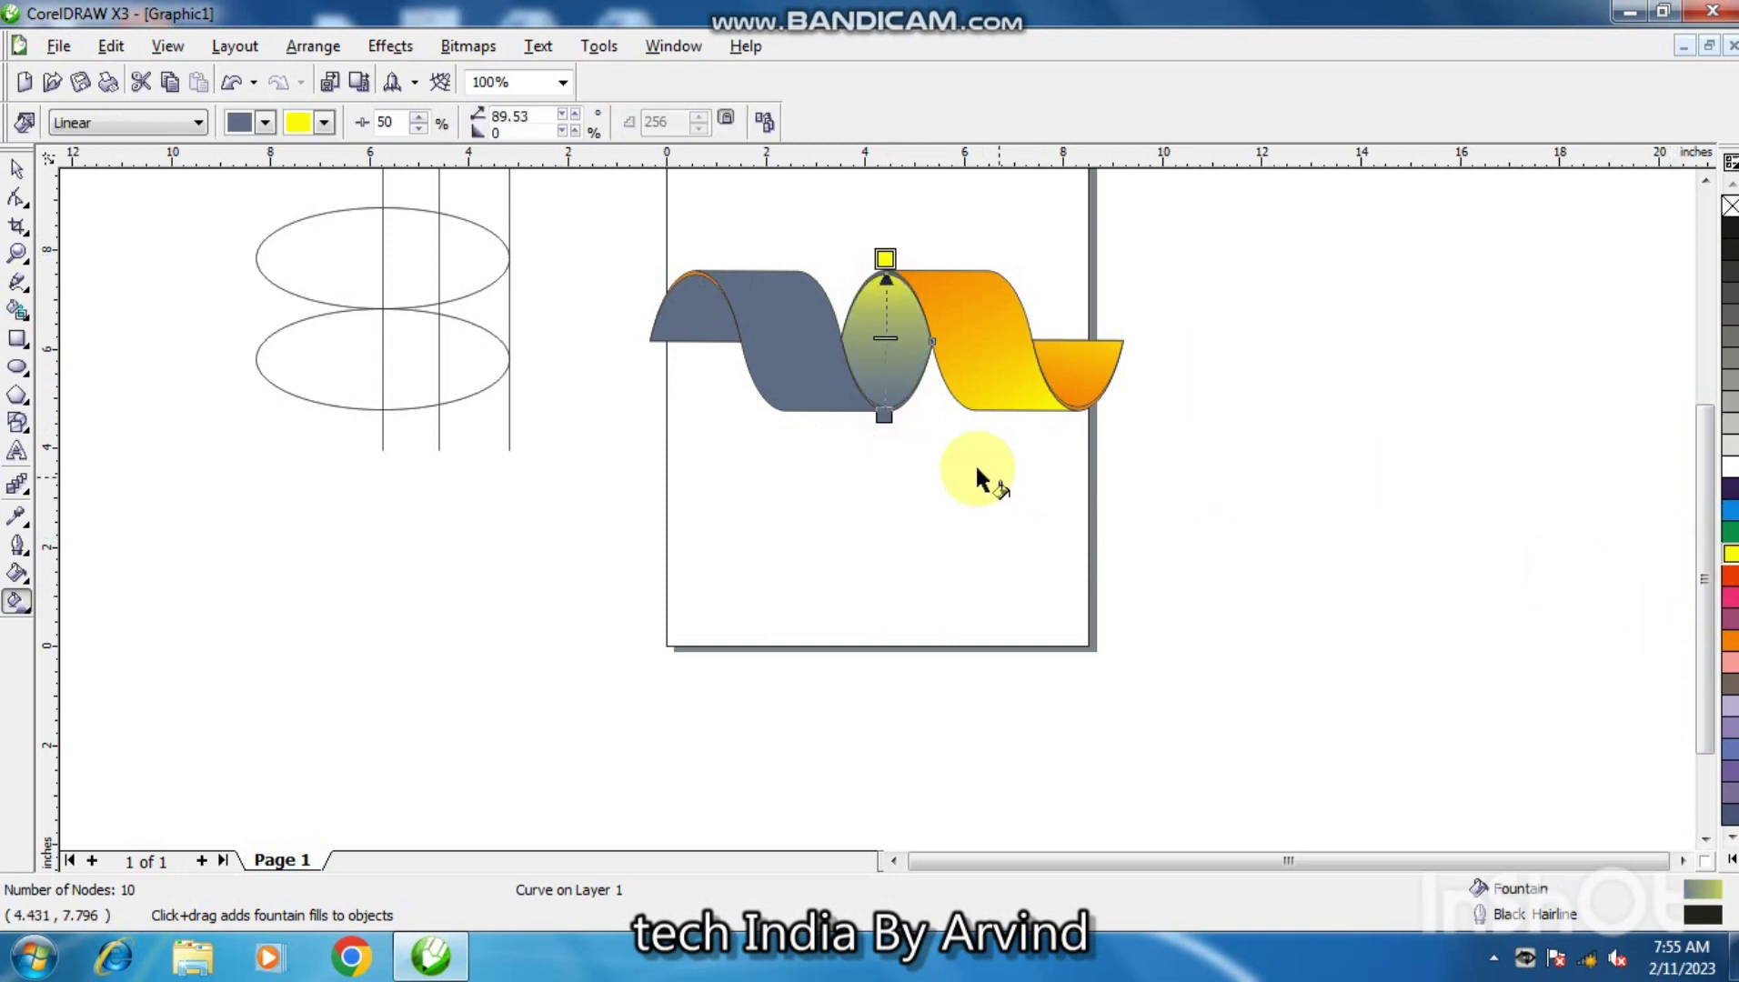
click(884, 416)
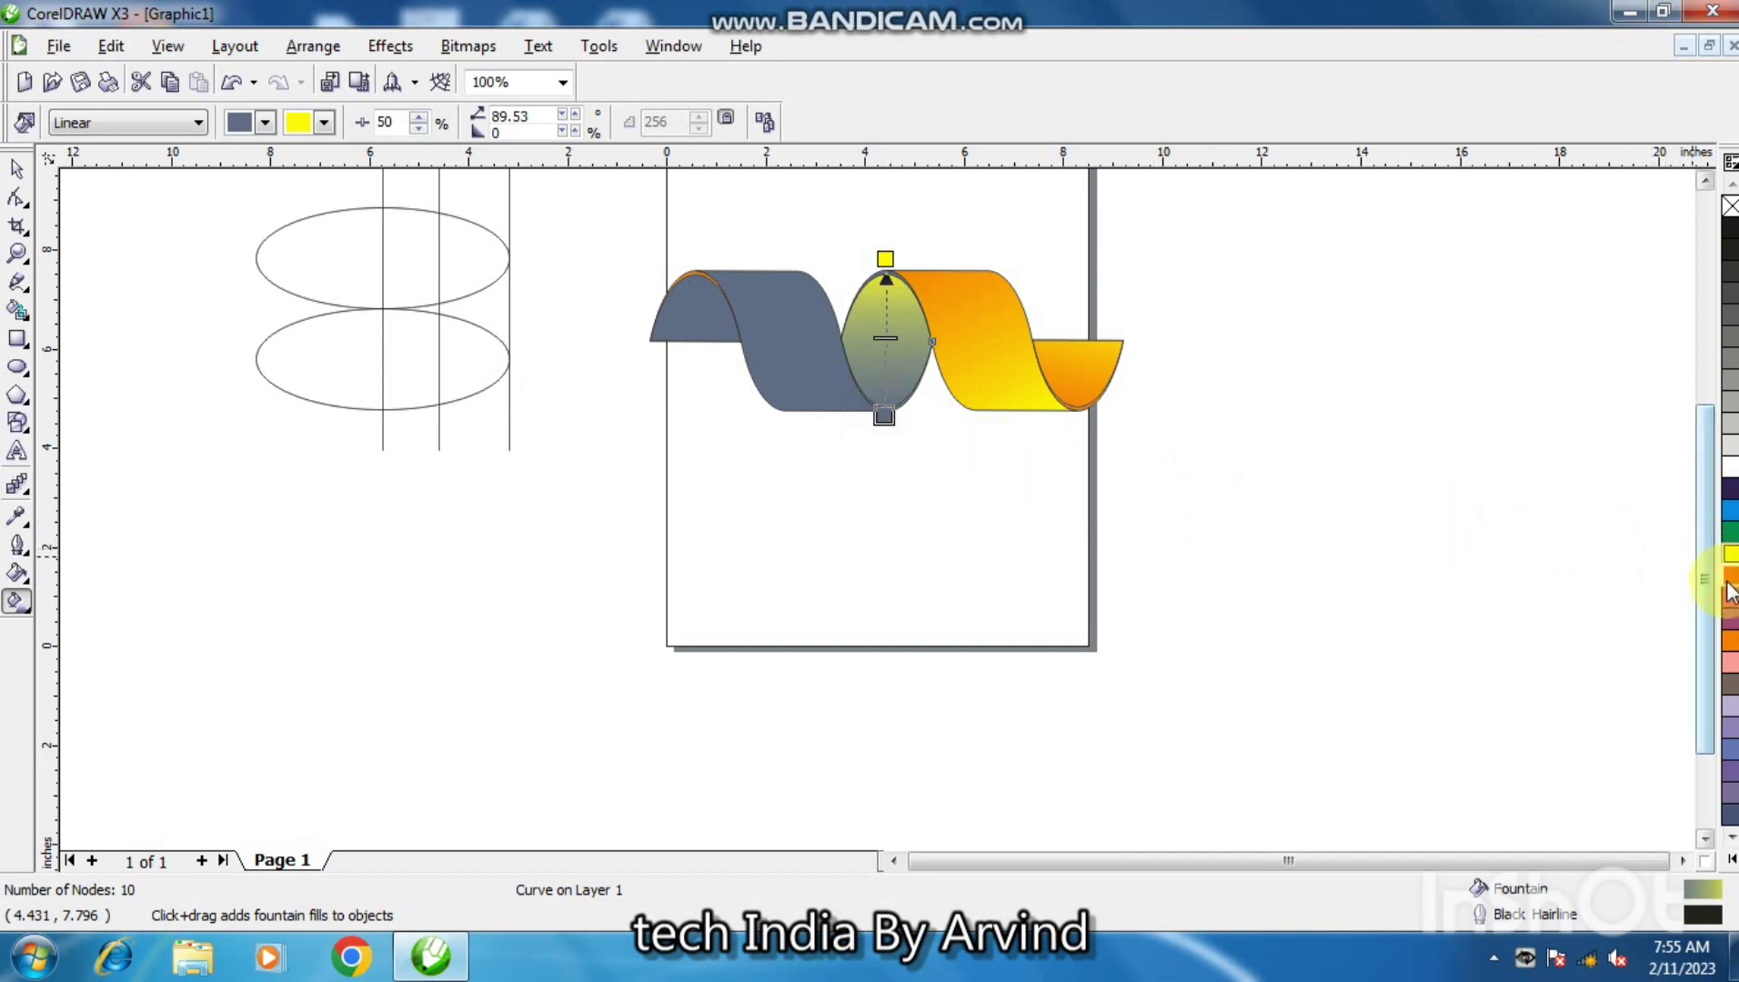
click(1731, 647)
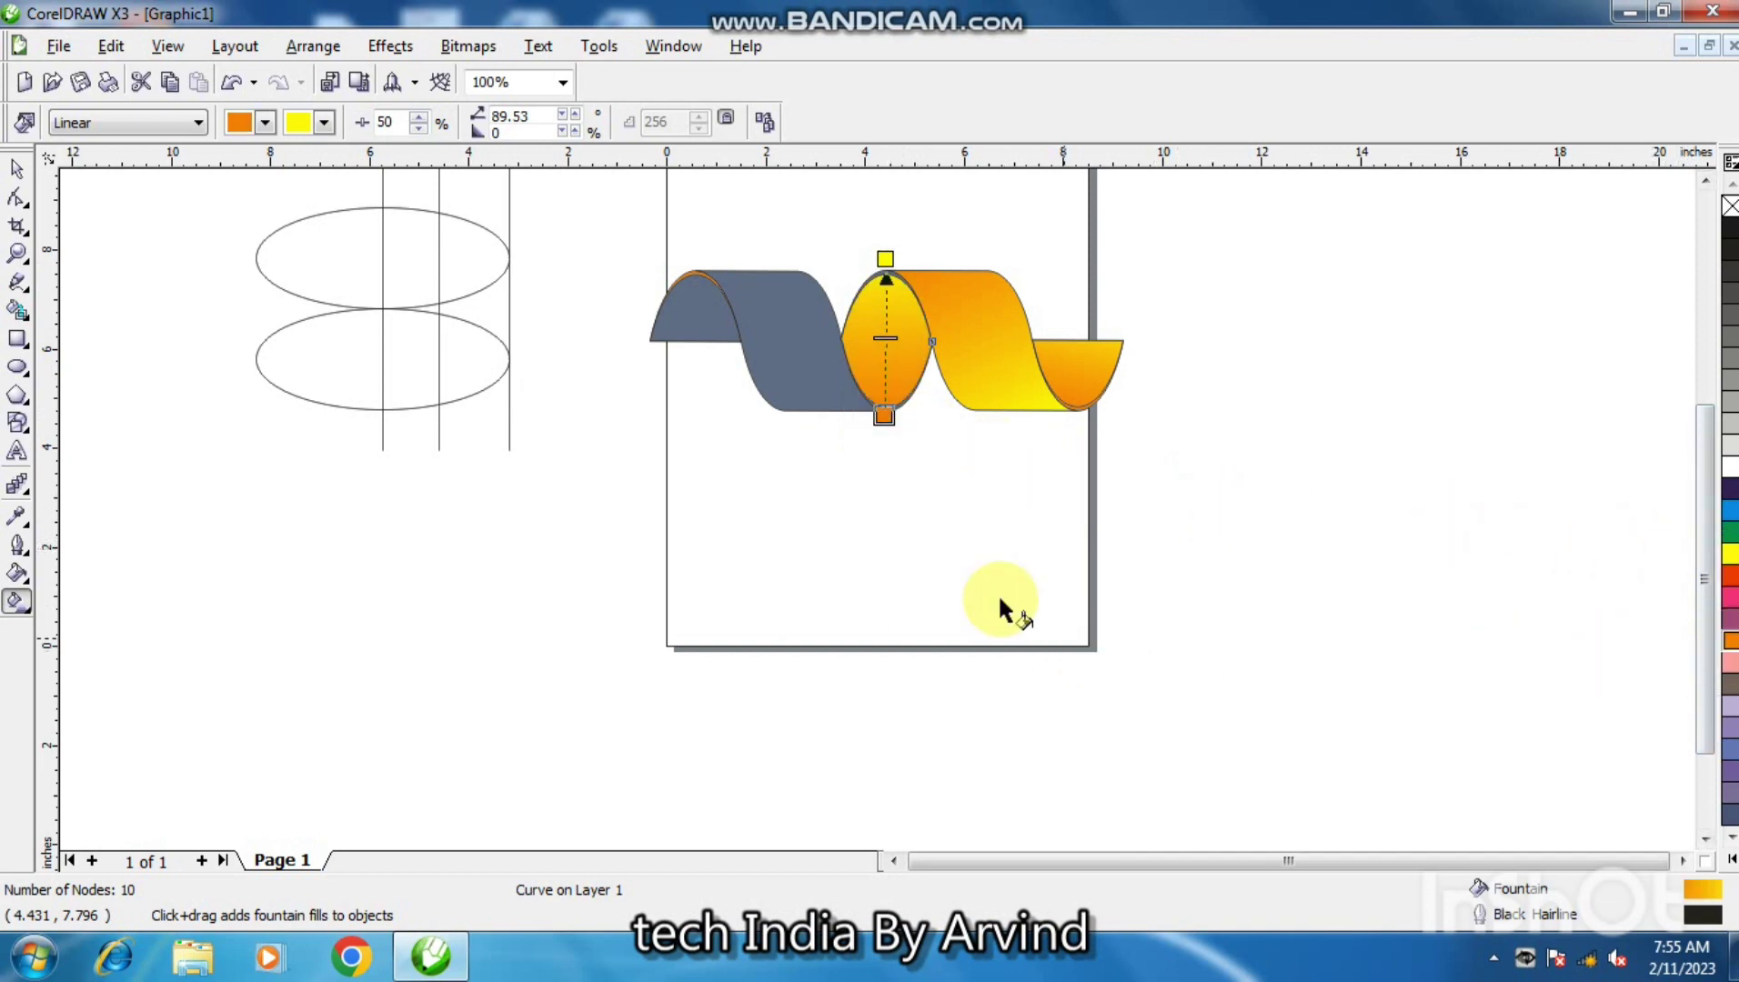
click(792, 495)
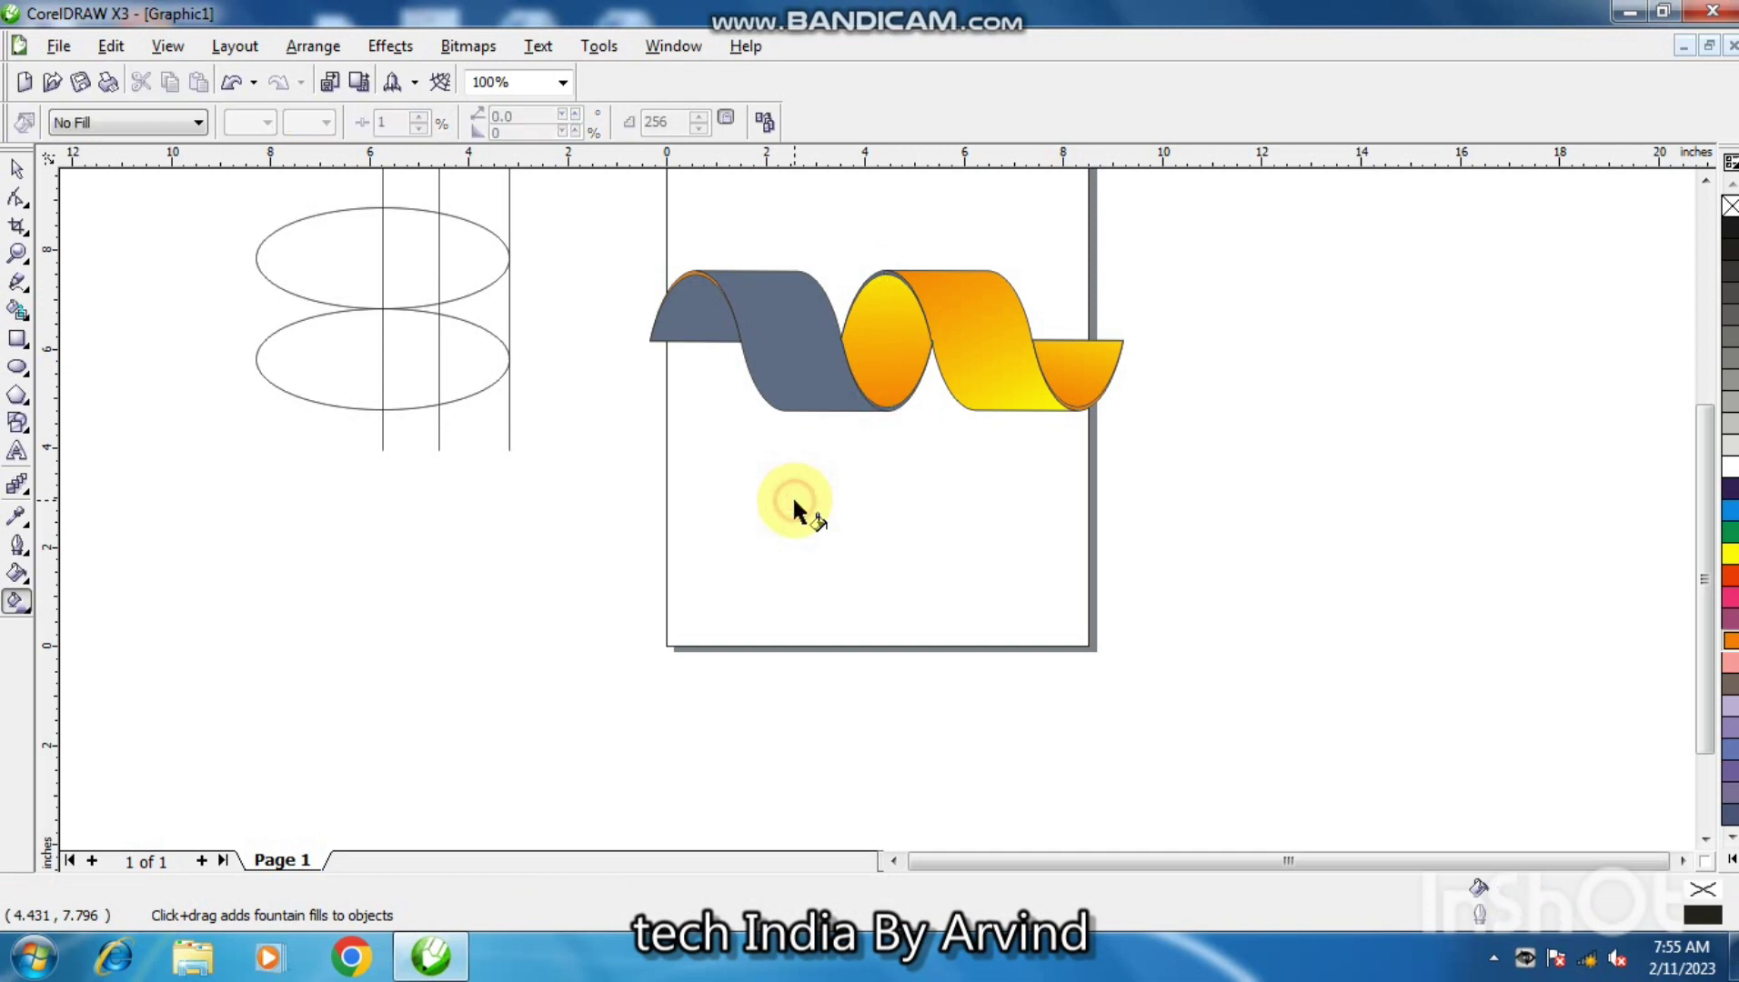
Step: Give the left front band a diagonal linear fountain fill, orange at the upper left to yellow at the lower right
click(788, 338)
drag(845, 424, 732, 247)
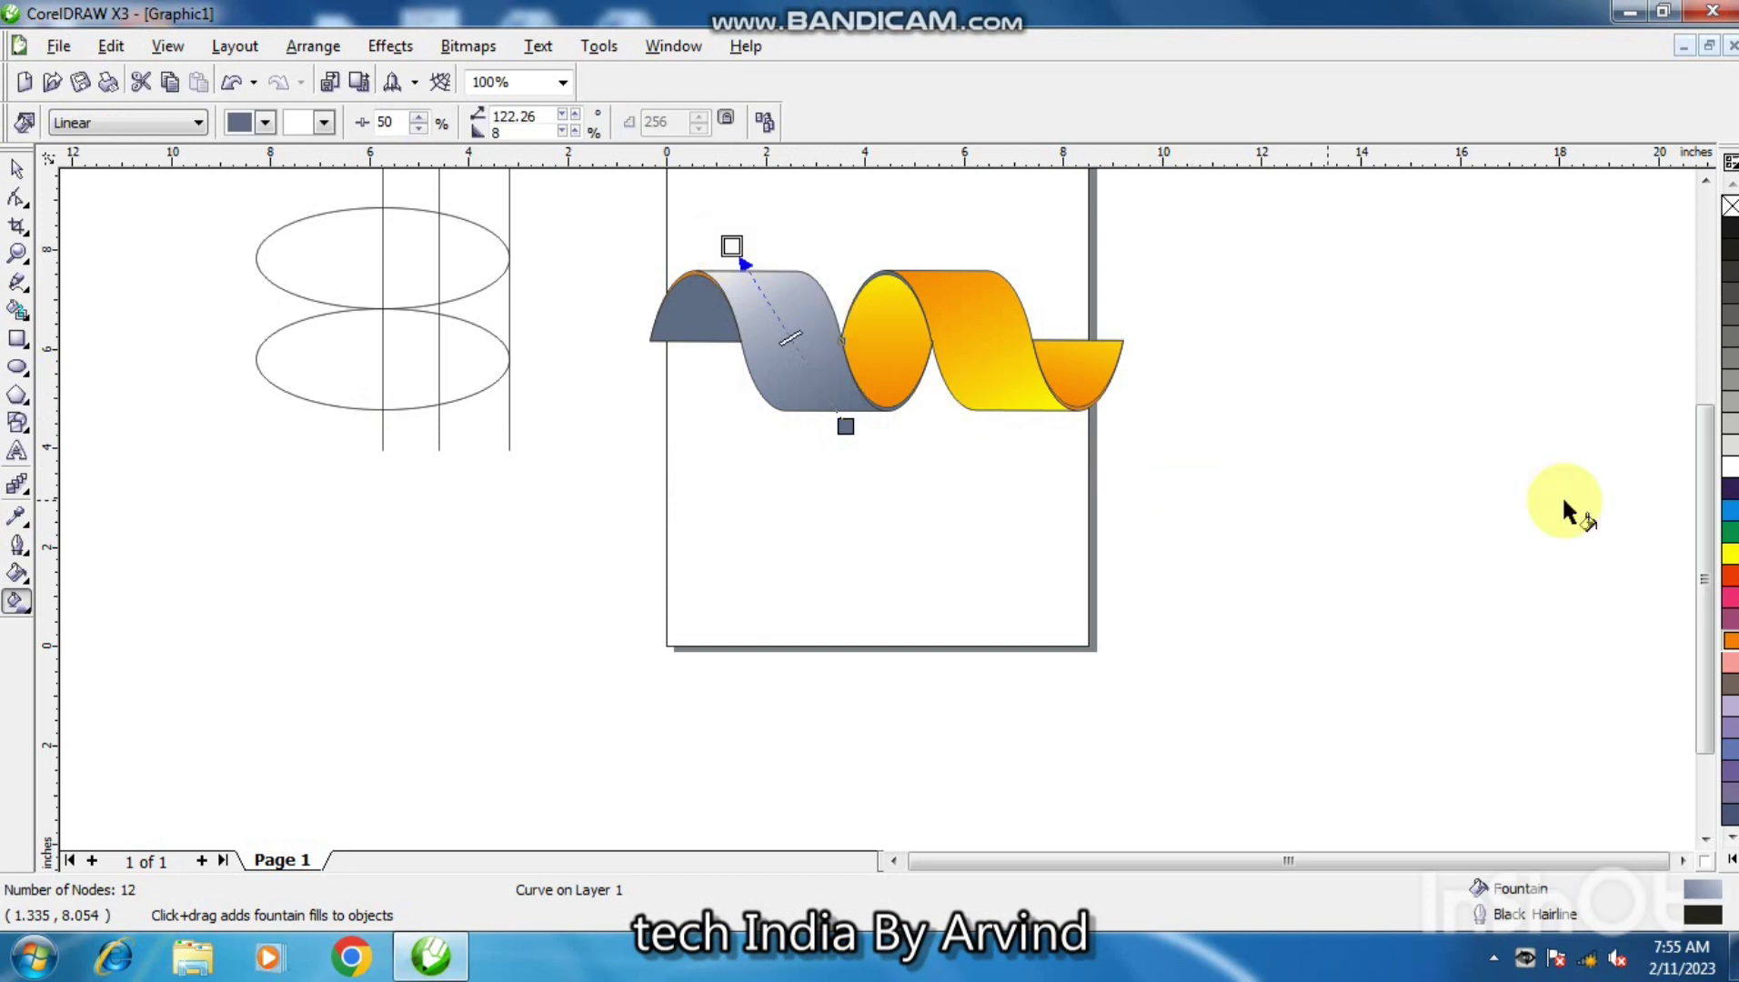
double_click(846, 426)
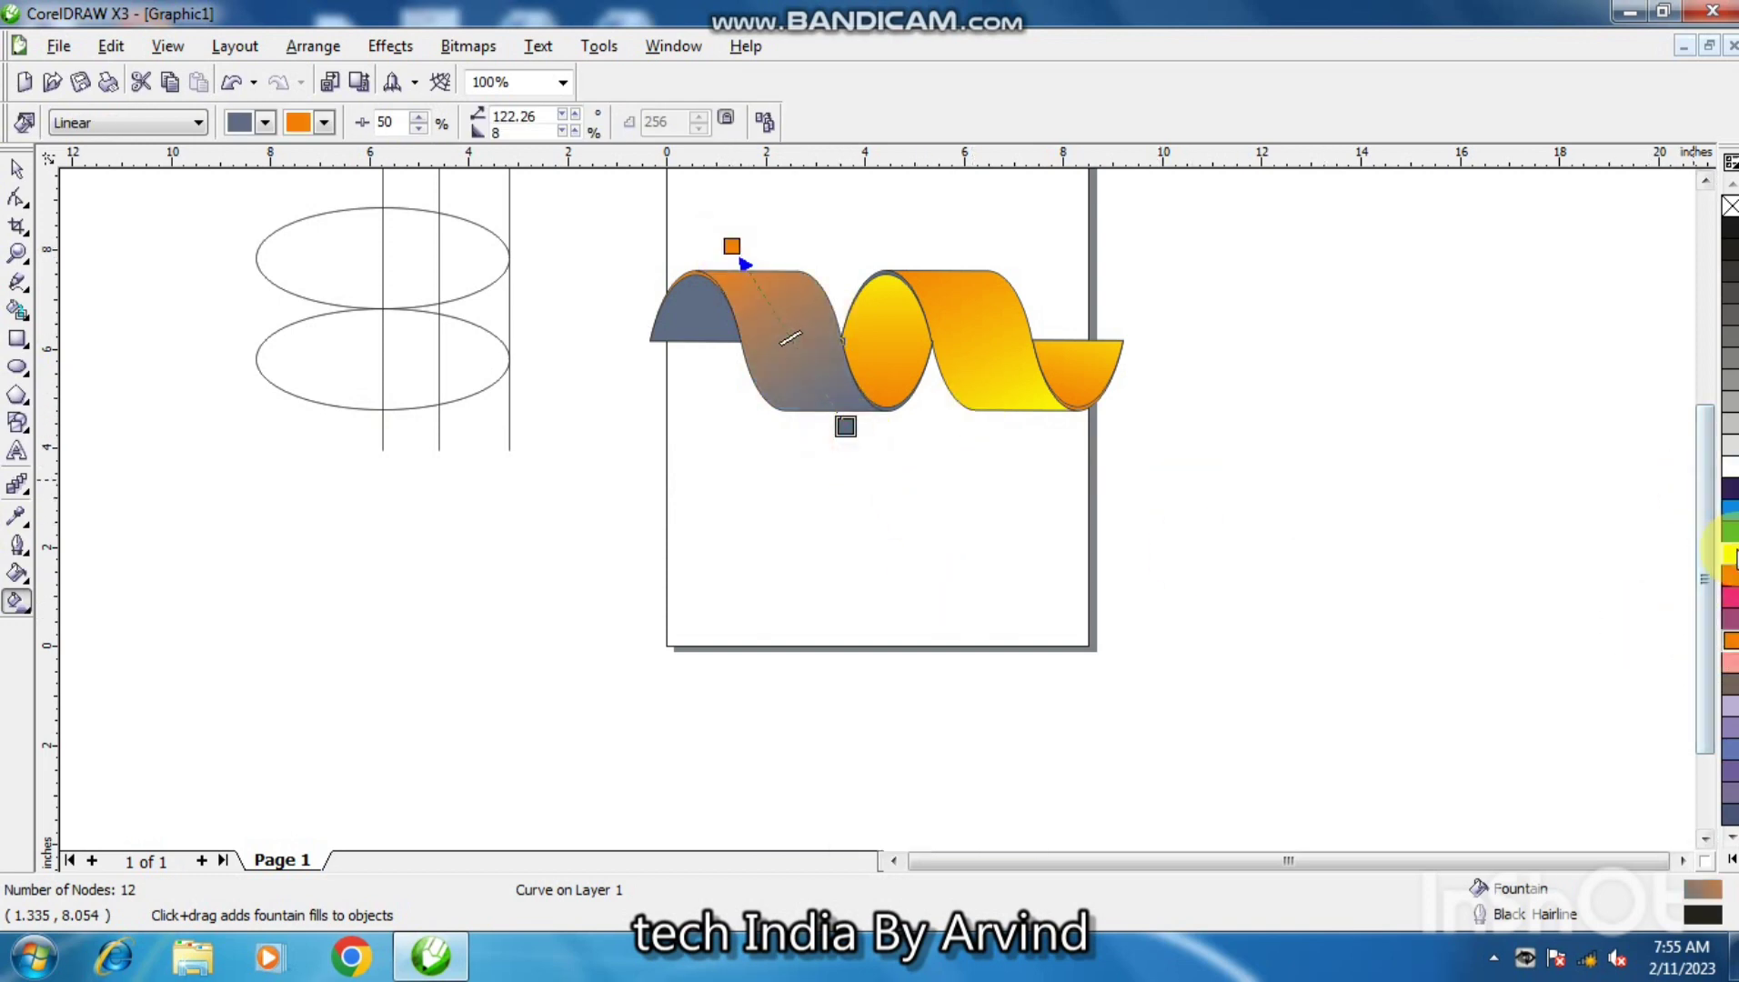
click(1729, 552)
drag(732, 245, 750, 245)
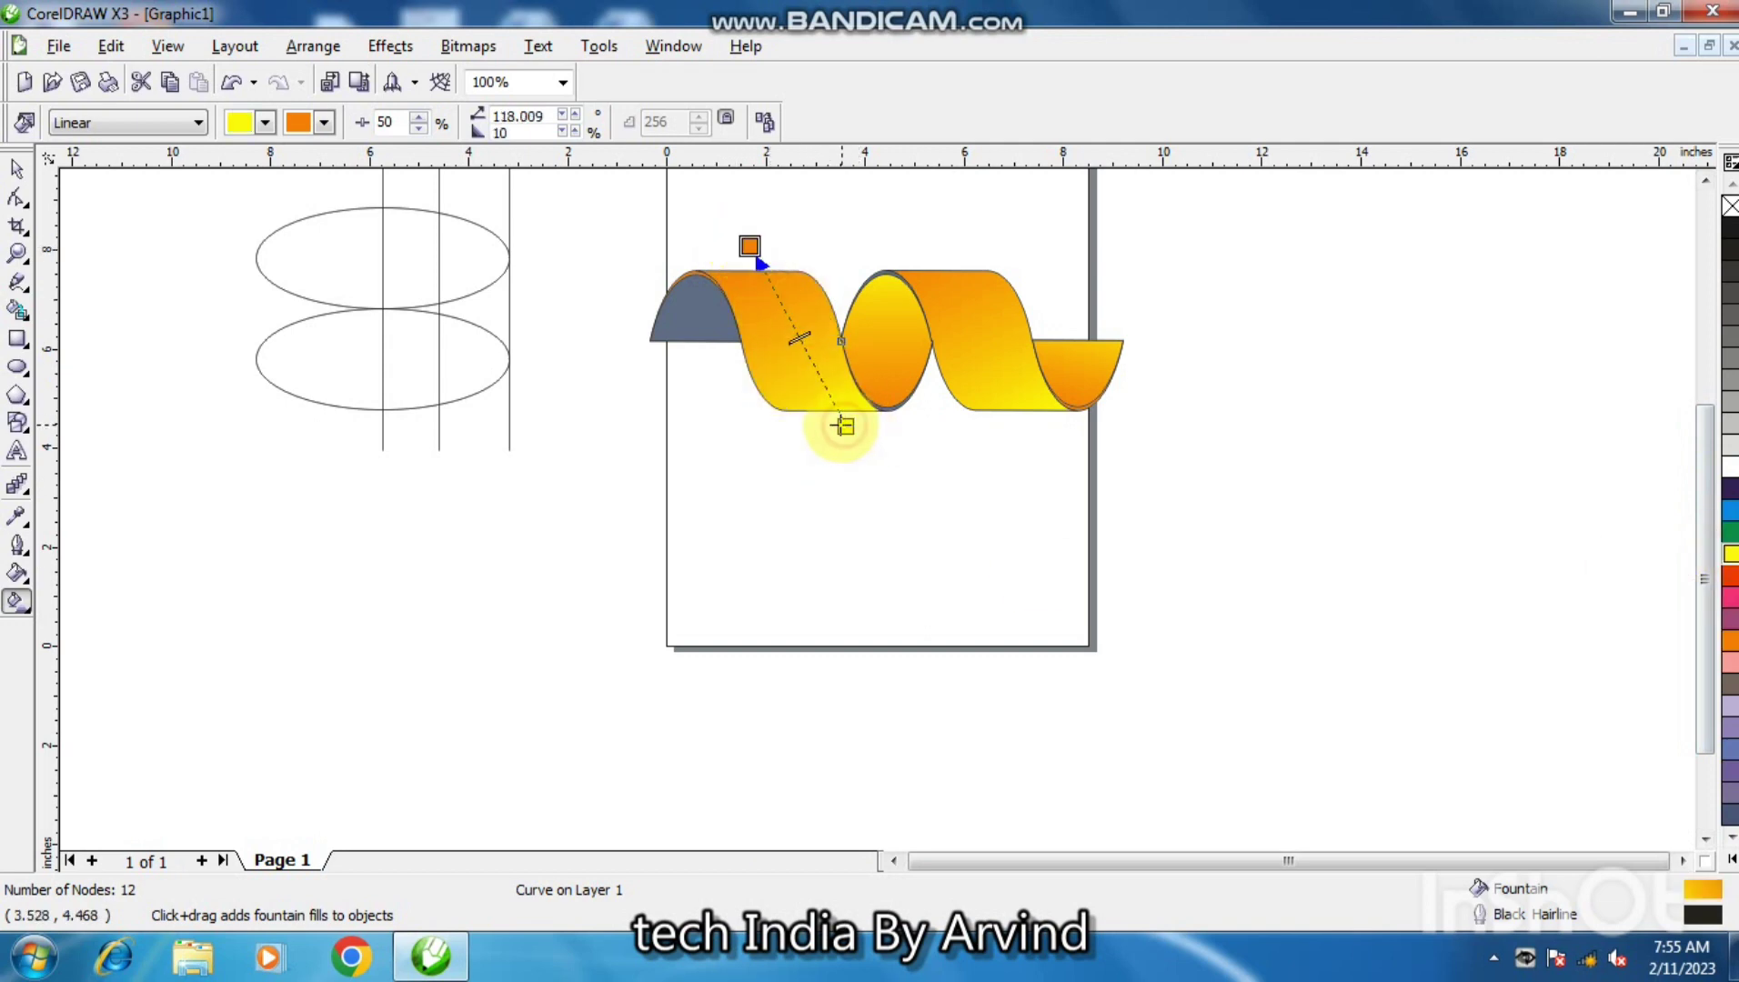
Step: Give the inner piece at the ribbon's left end a linear fountain fill from orange at the base to yellow at the peak, and fine-tune its end points
click(697, 329)
drag(689, 362, 700, 258)
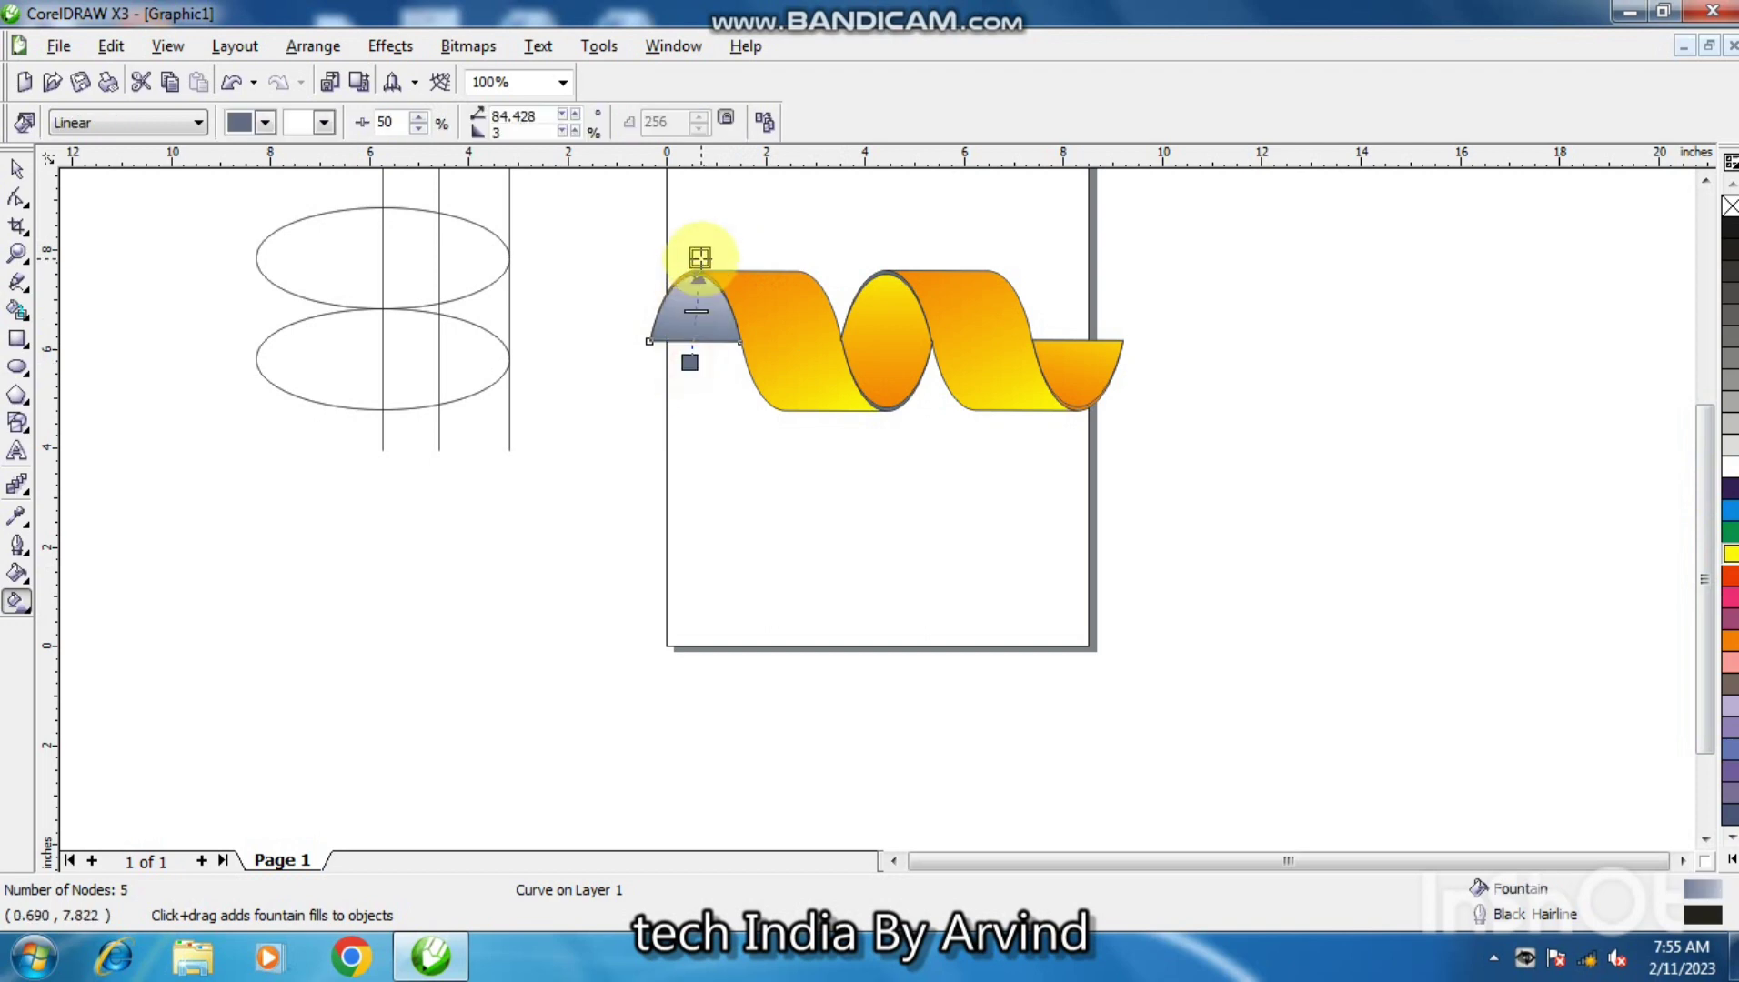
click(1730, 554)
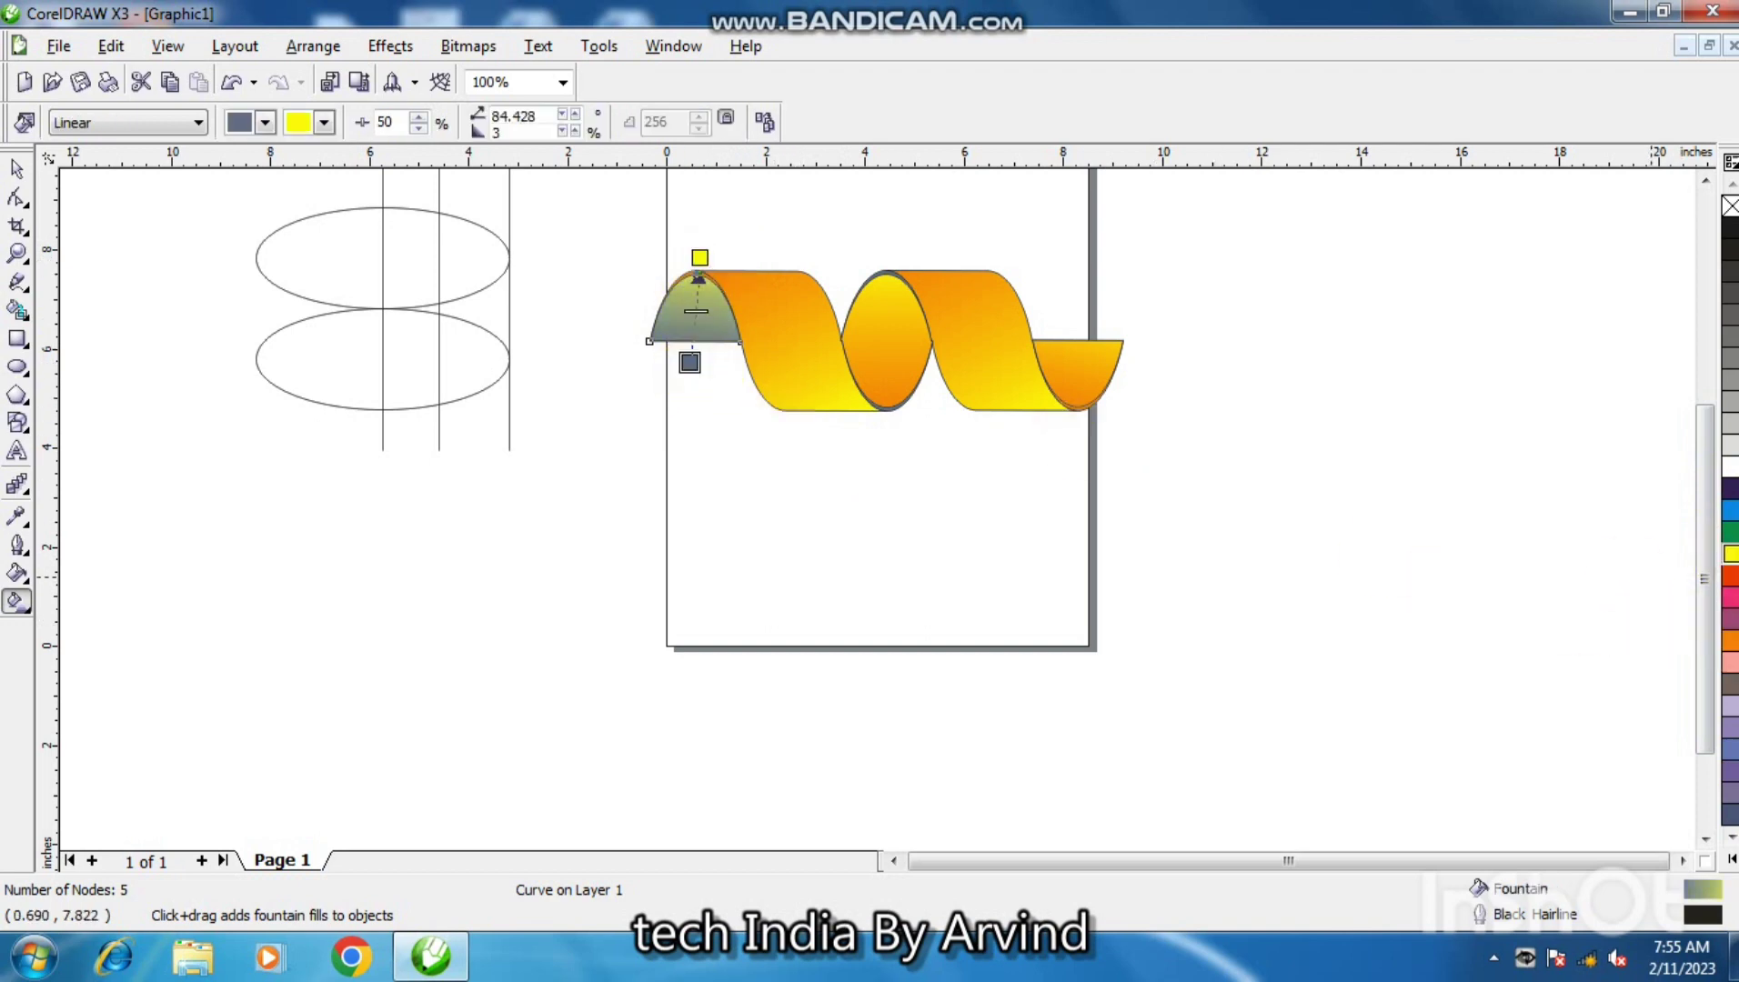
click(1731, 640)
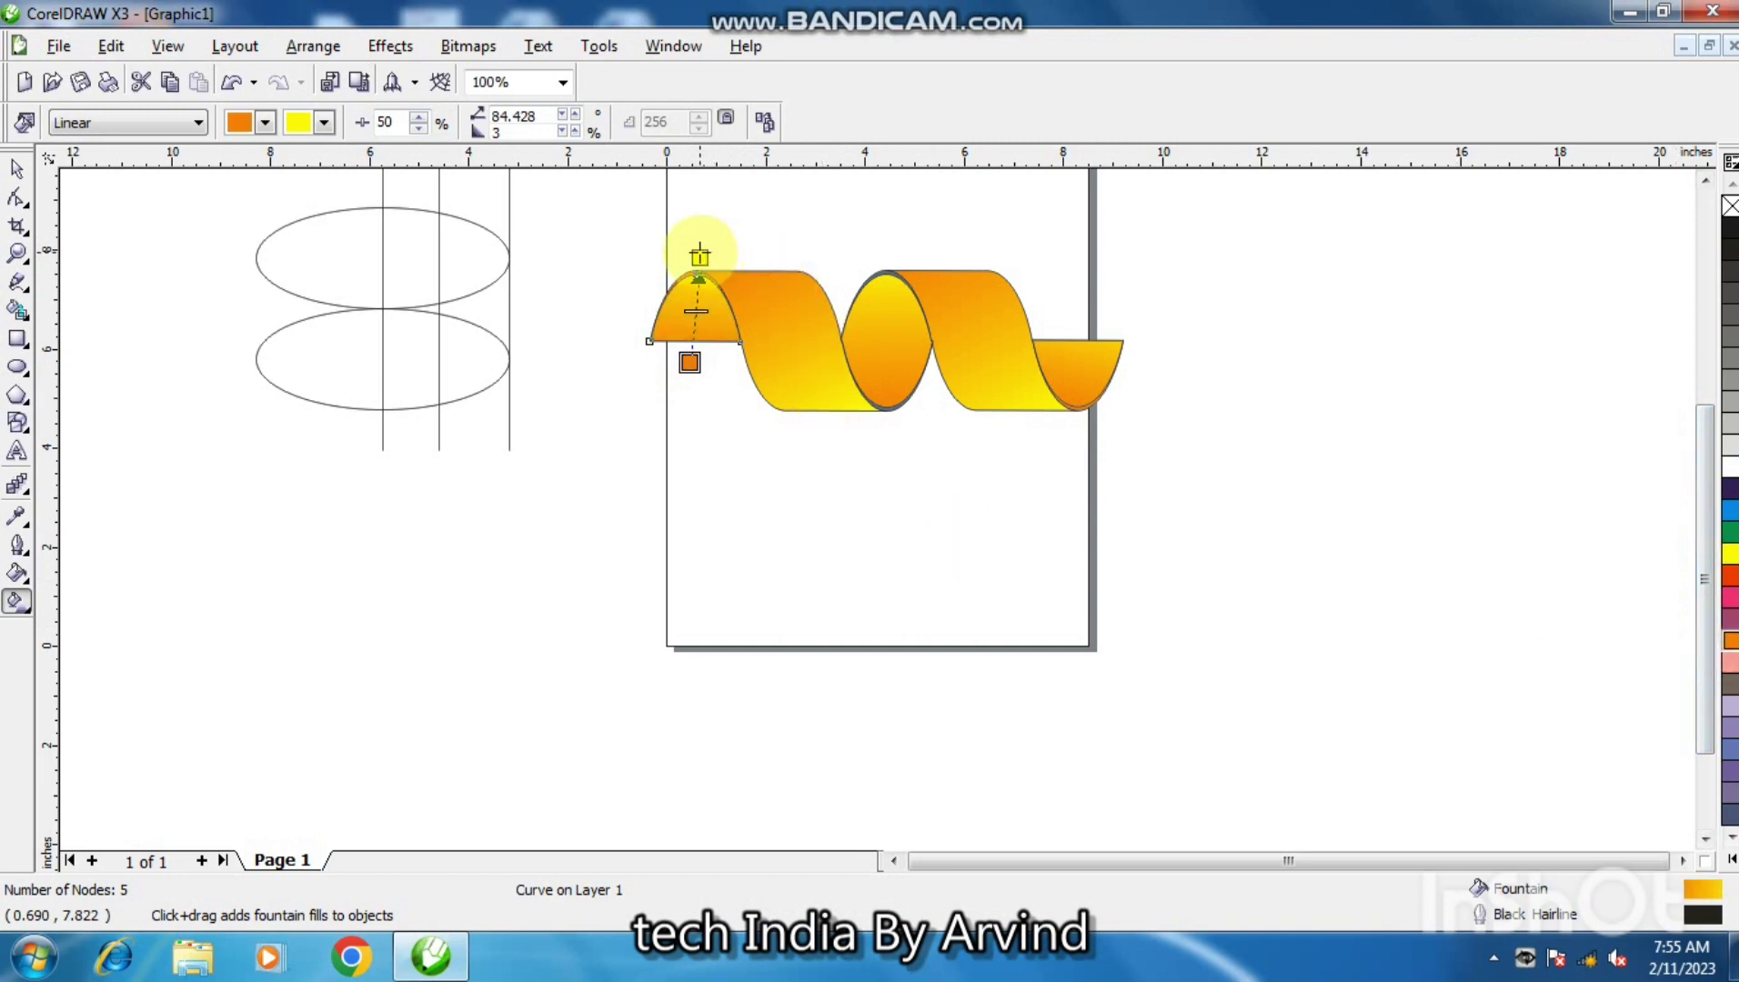
drag(693, 364, 691, 368)
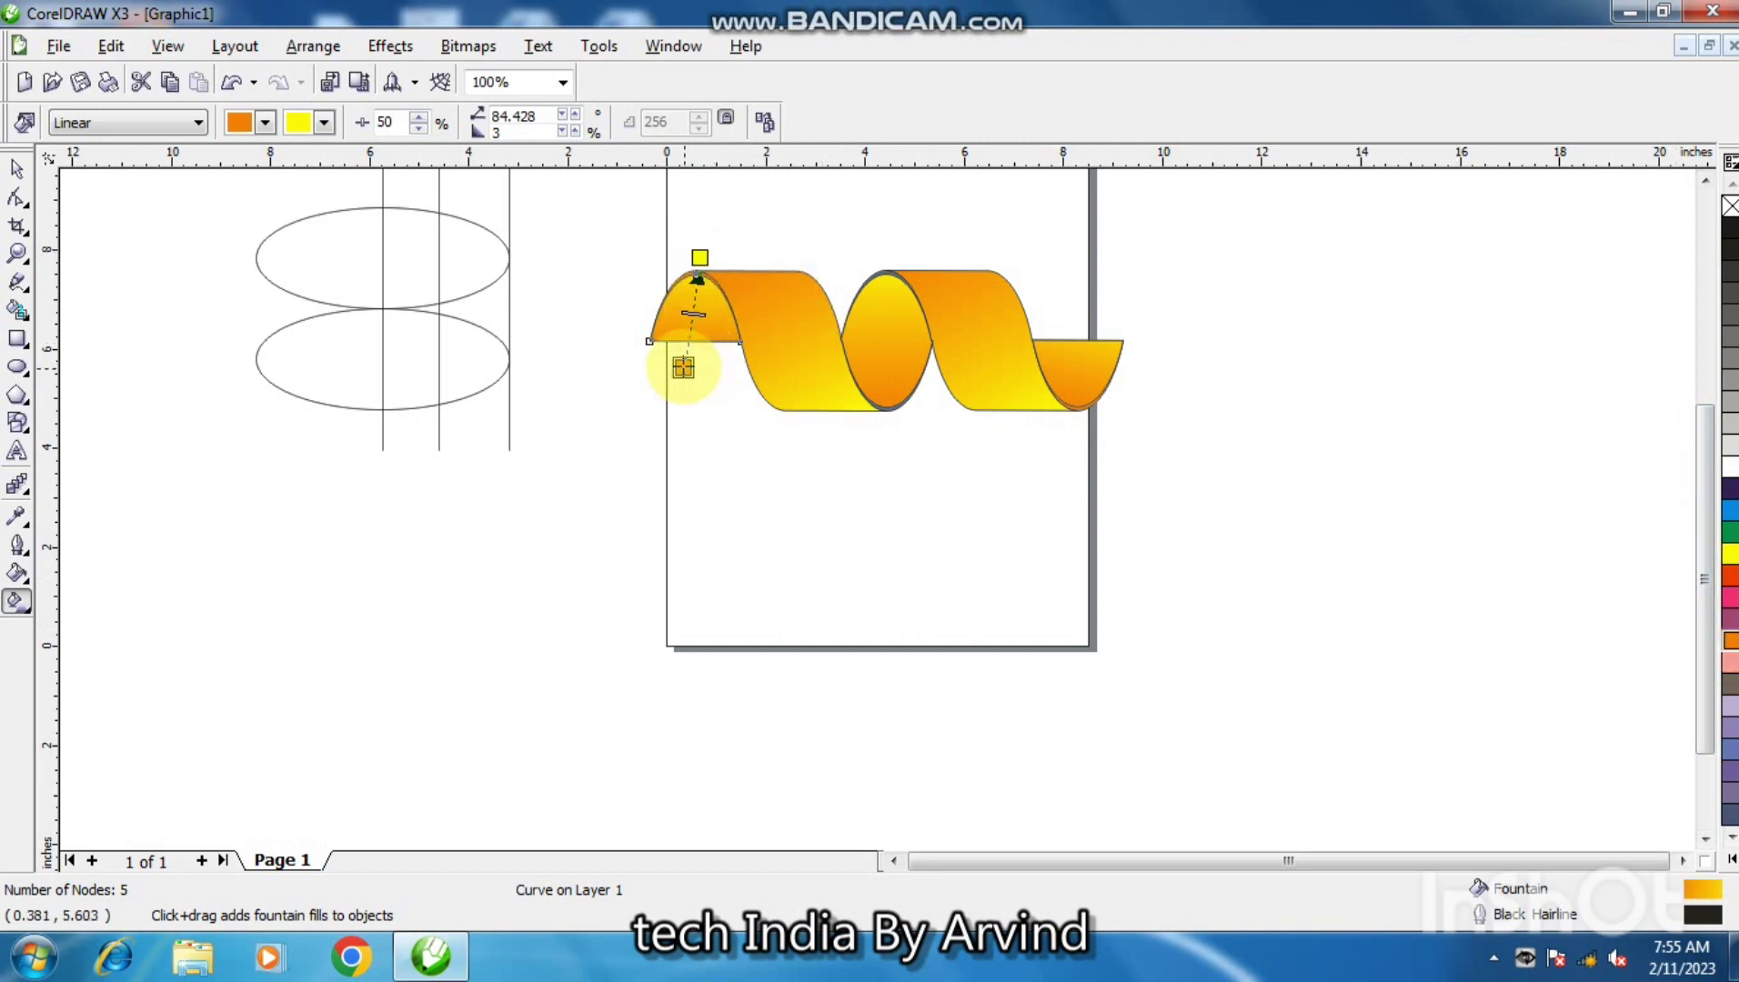
drag(699, 258, 698, 271)
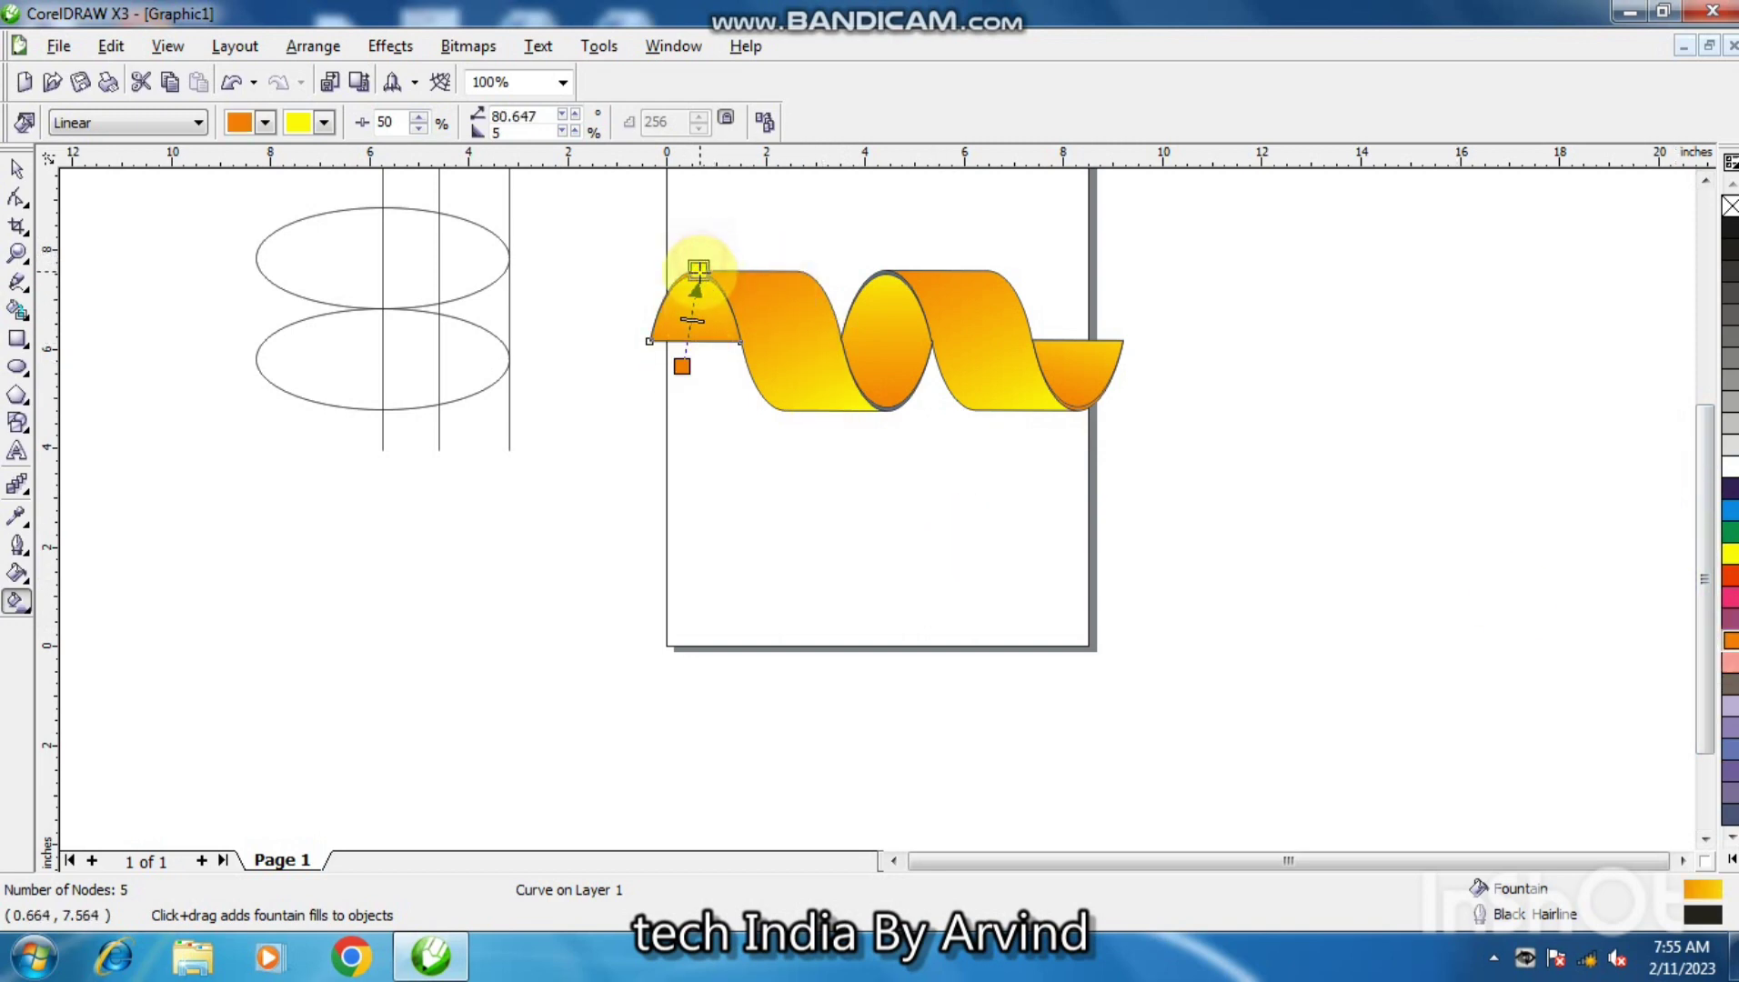
click(915, 467)
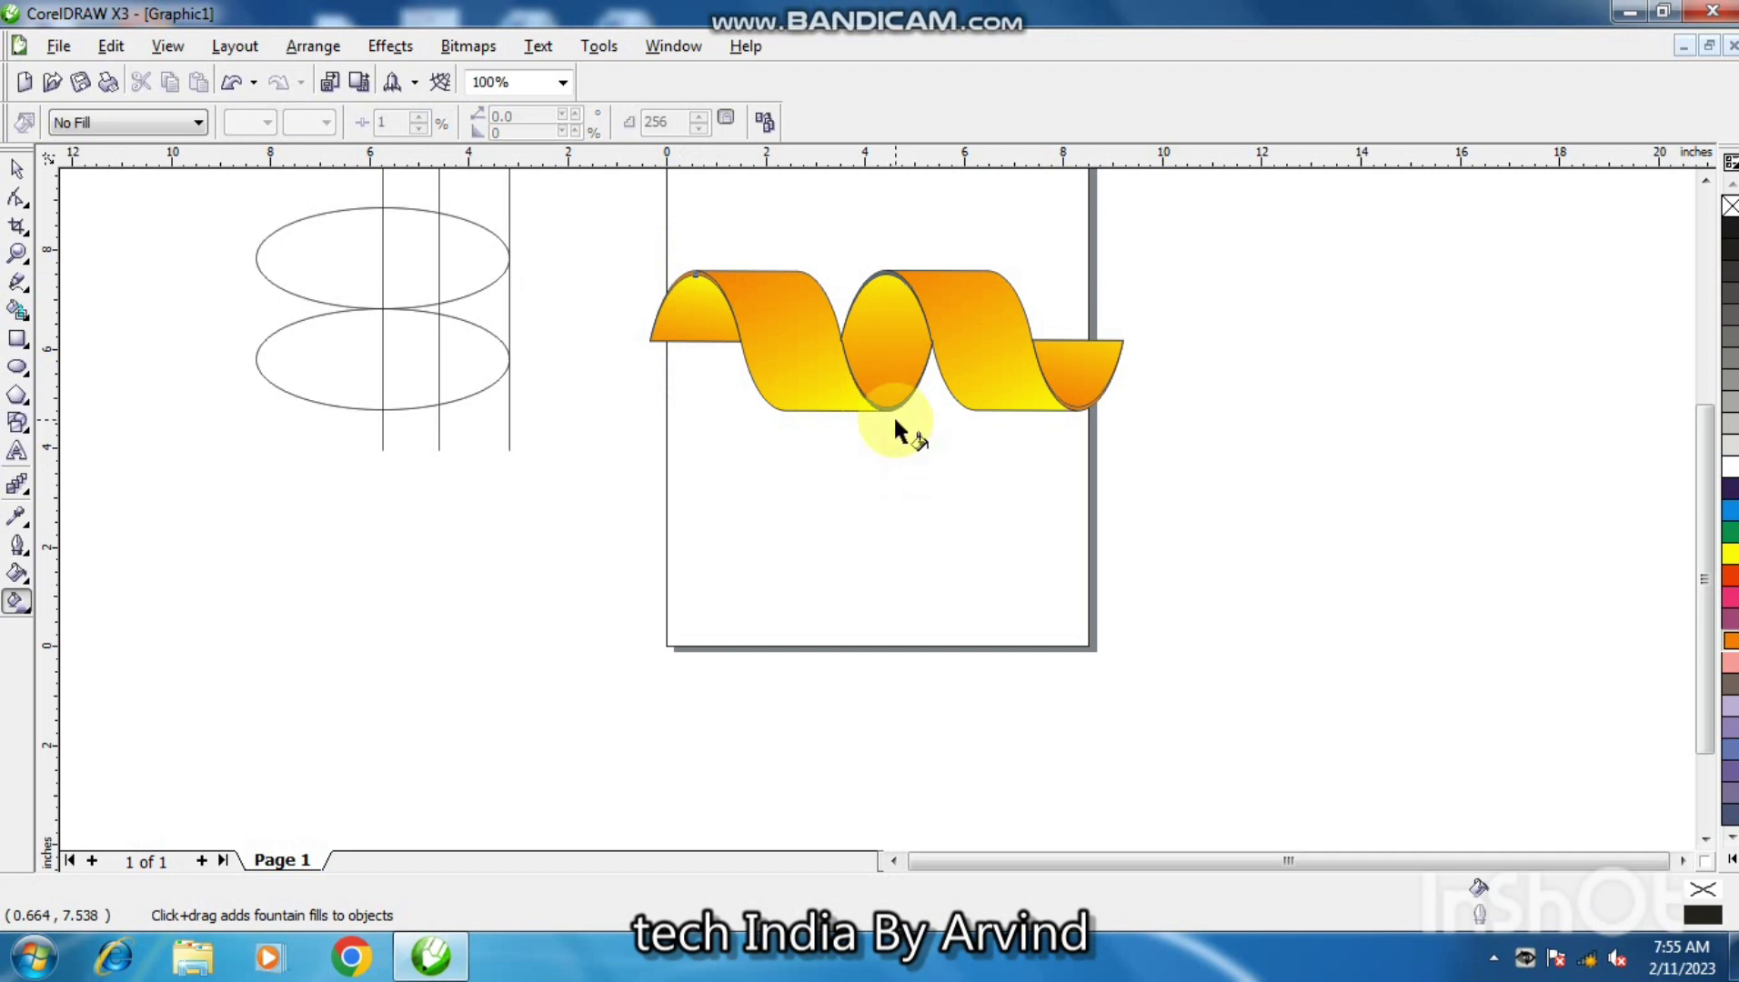
click(16, 169)
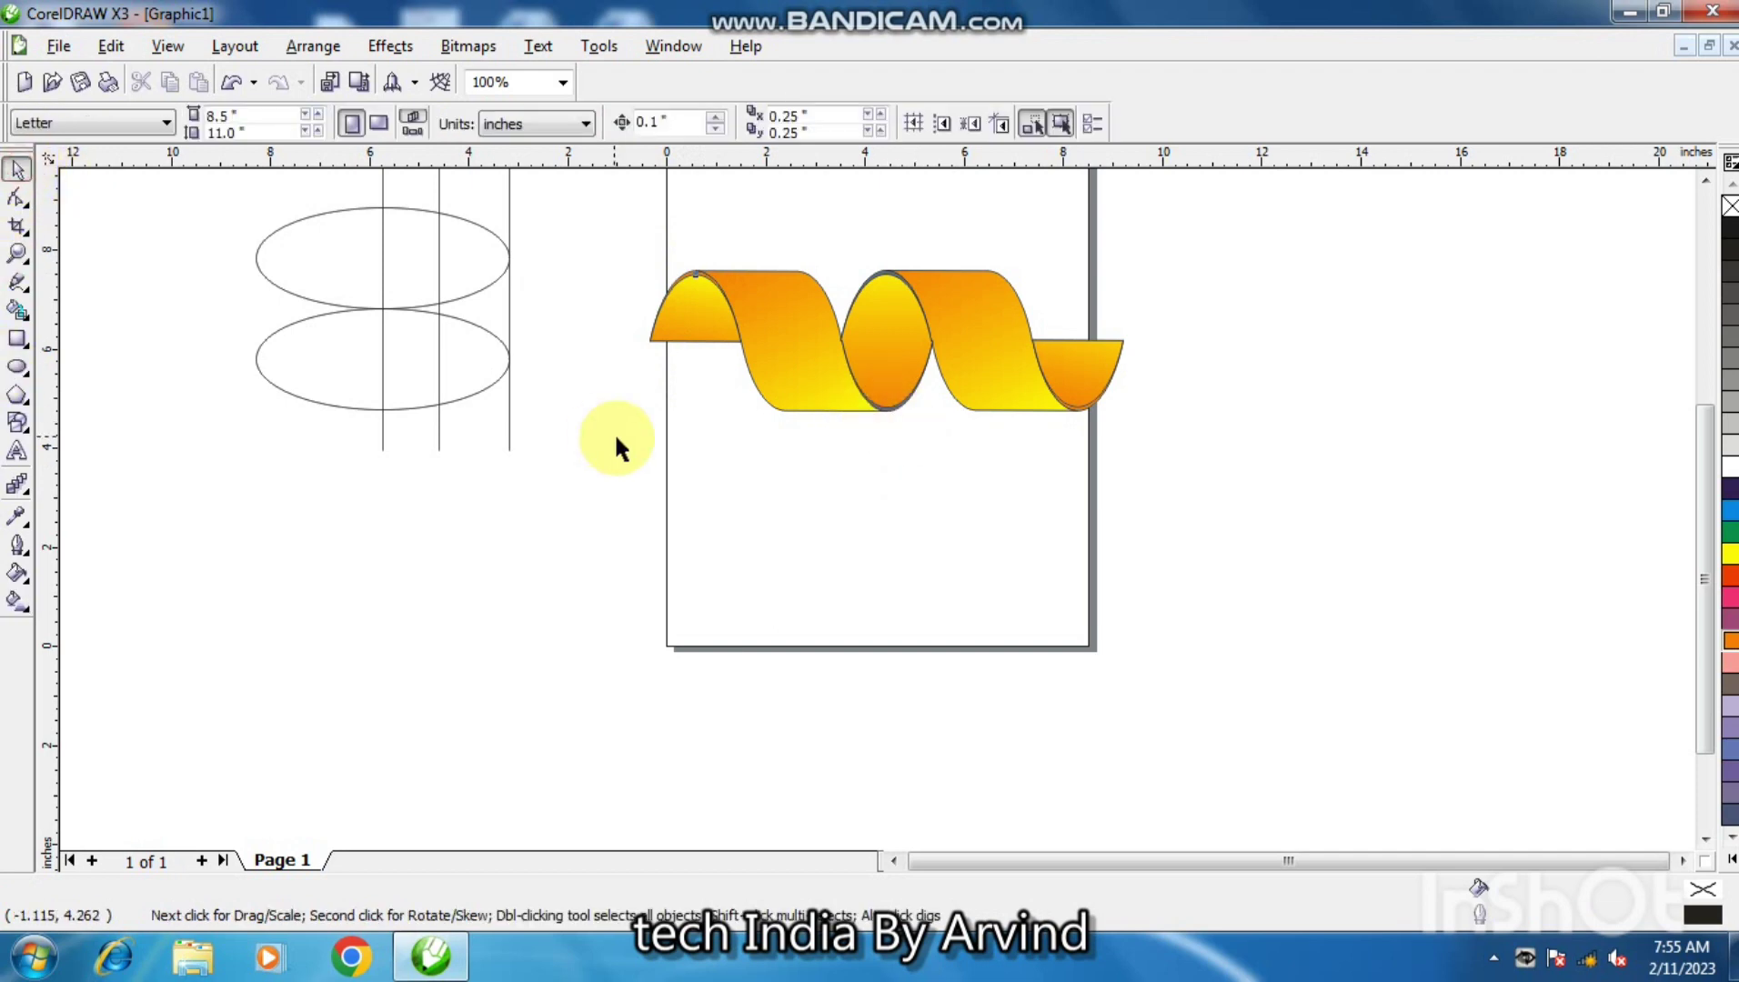
click(898, 401)
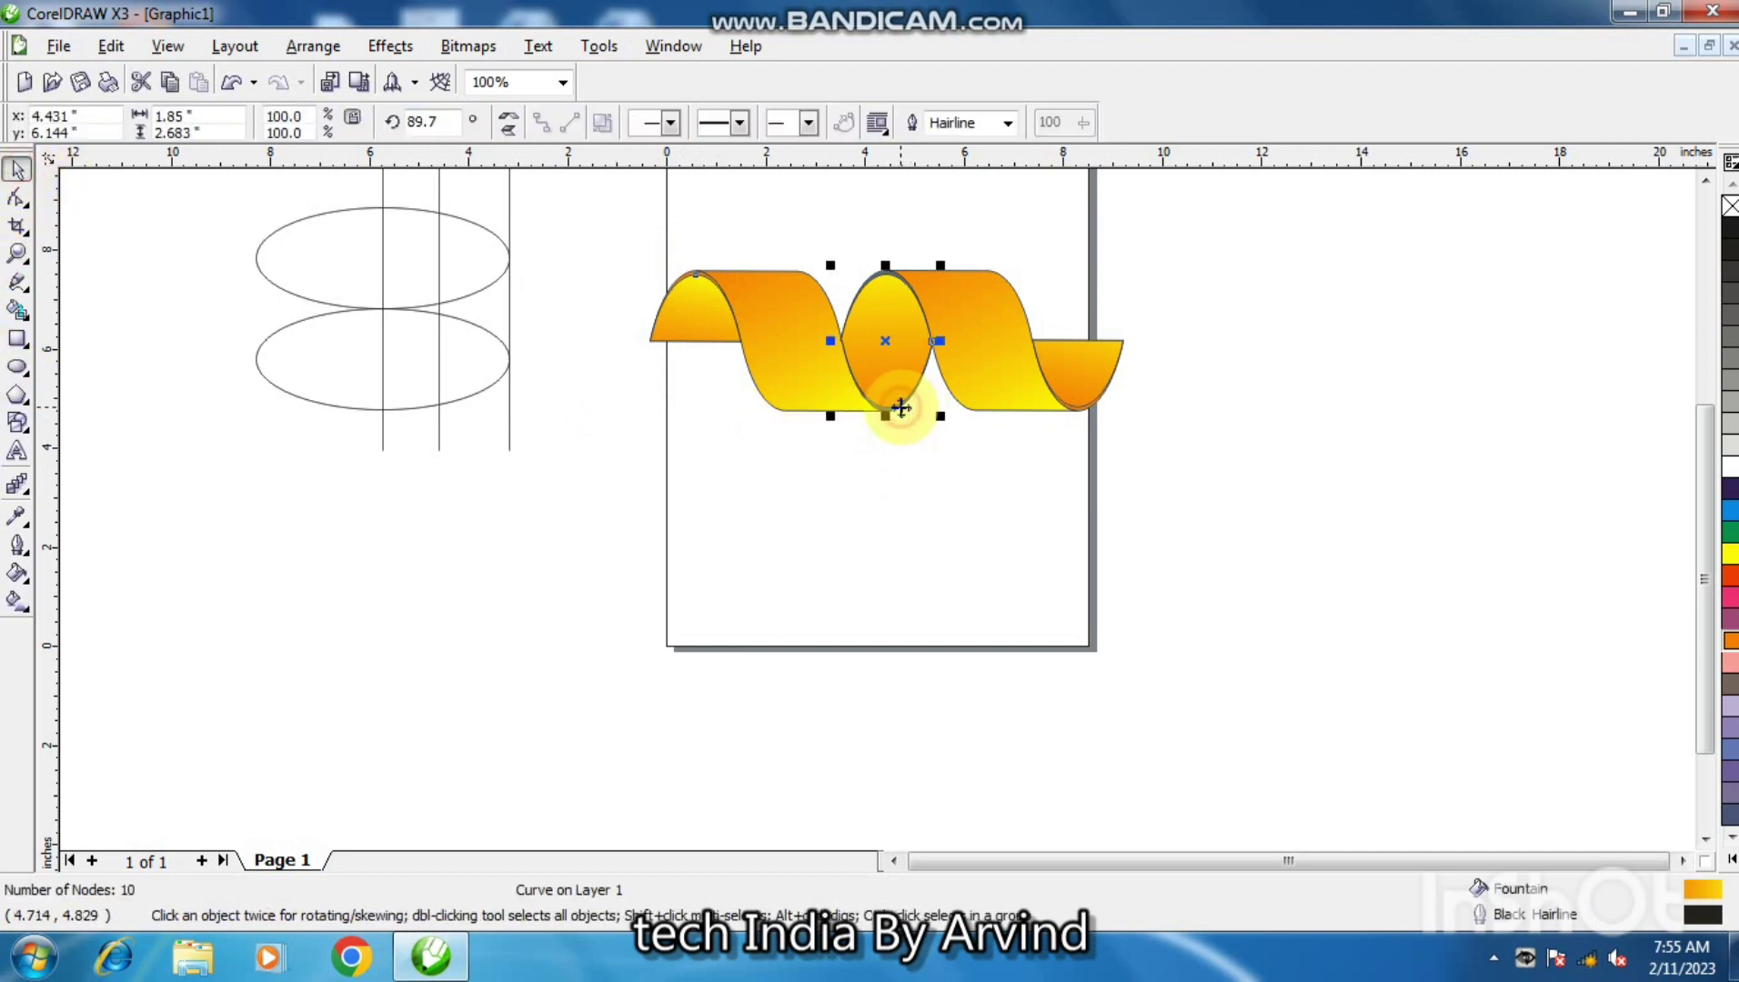
click(1730, 641)
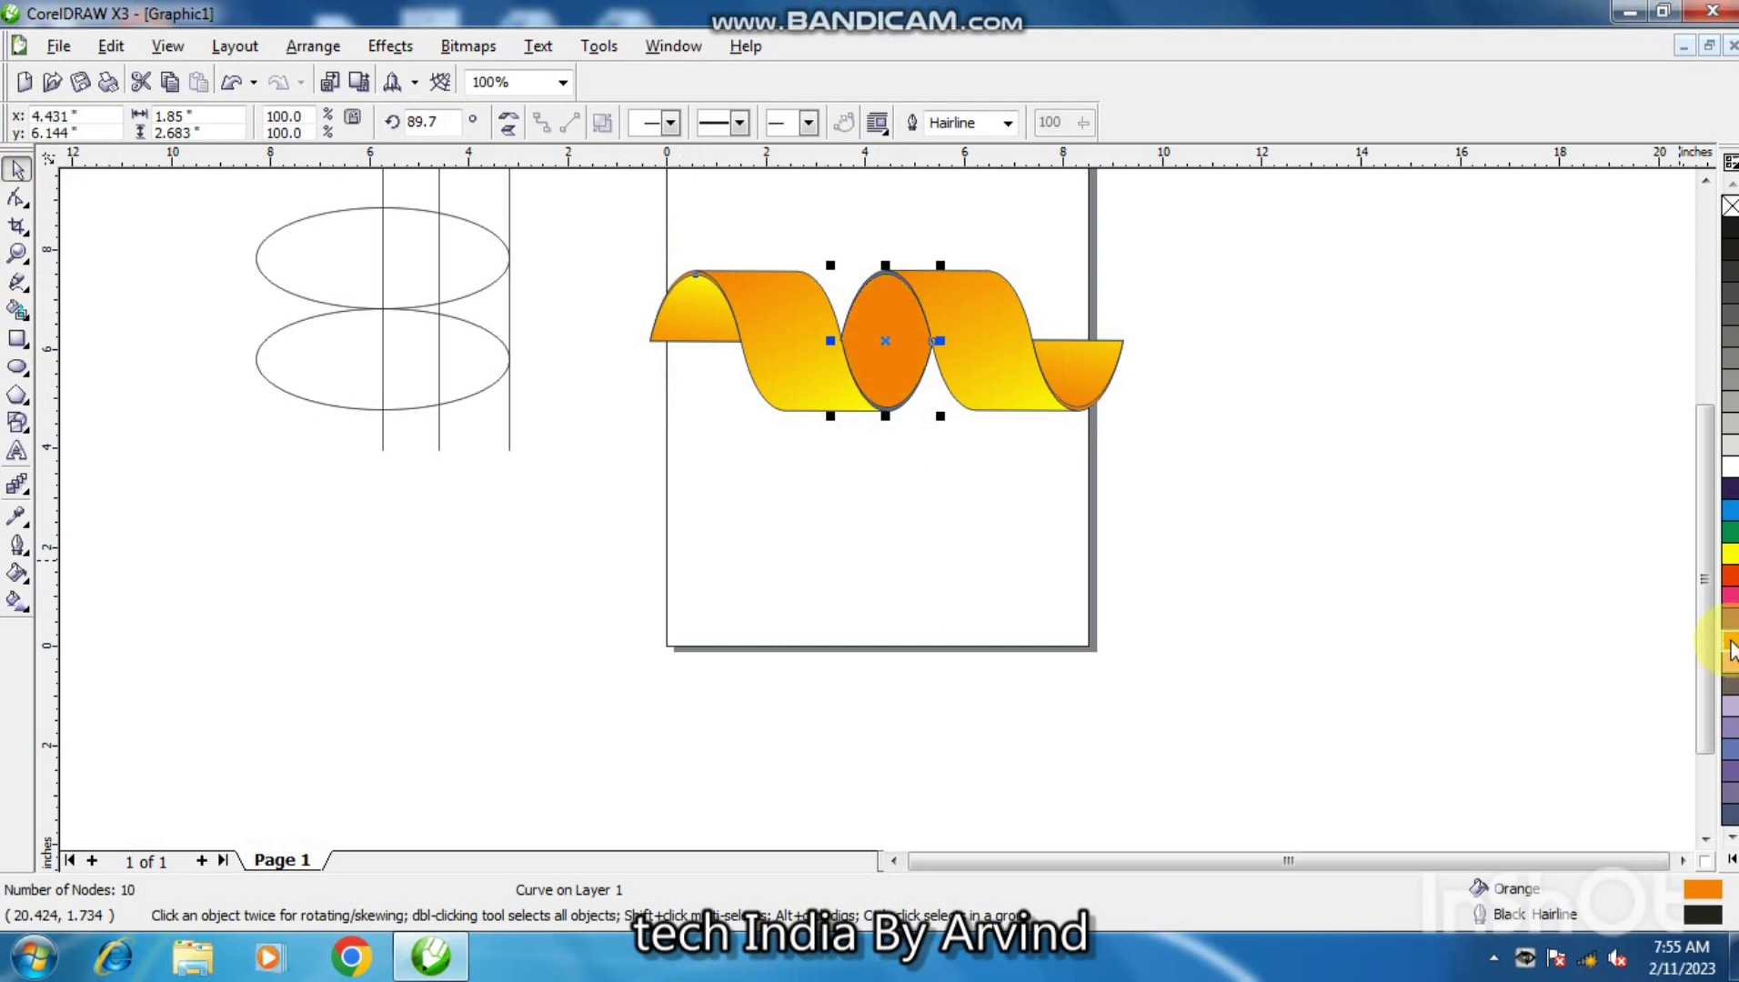
key(ctrl+z)
click(1142, 614)
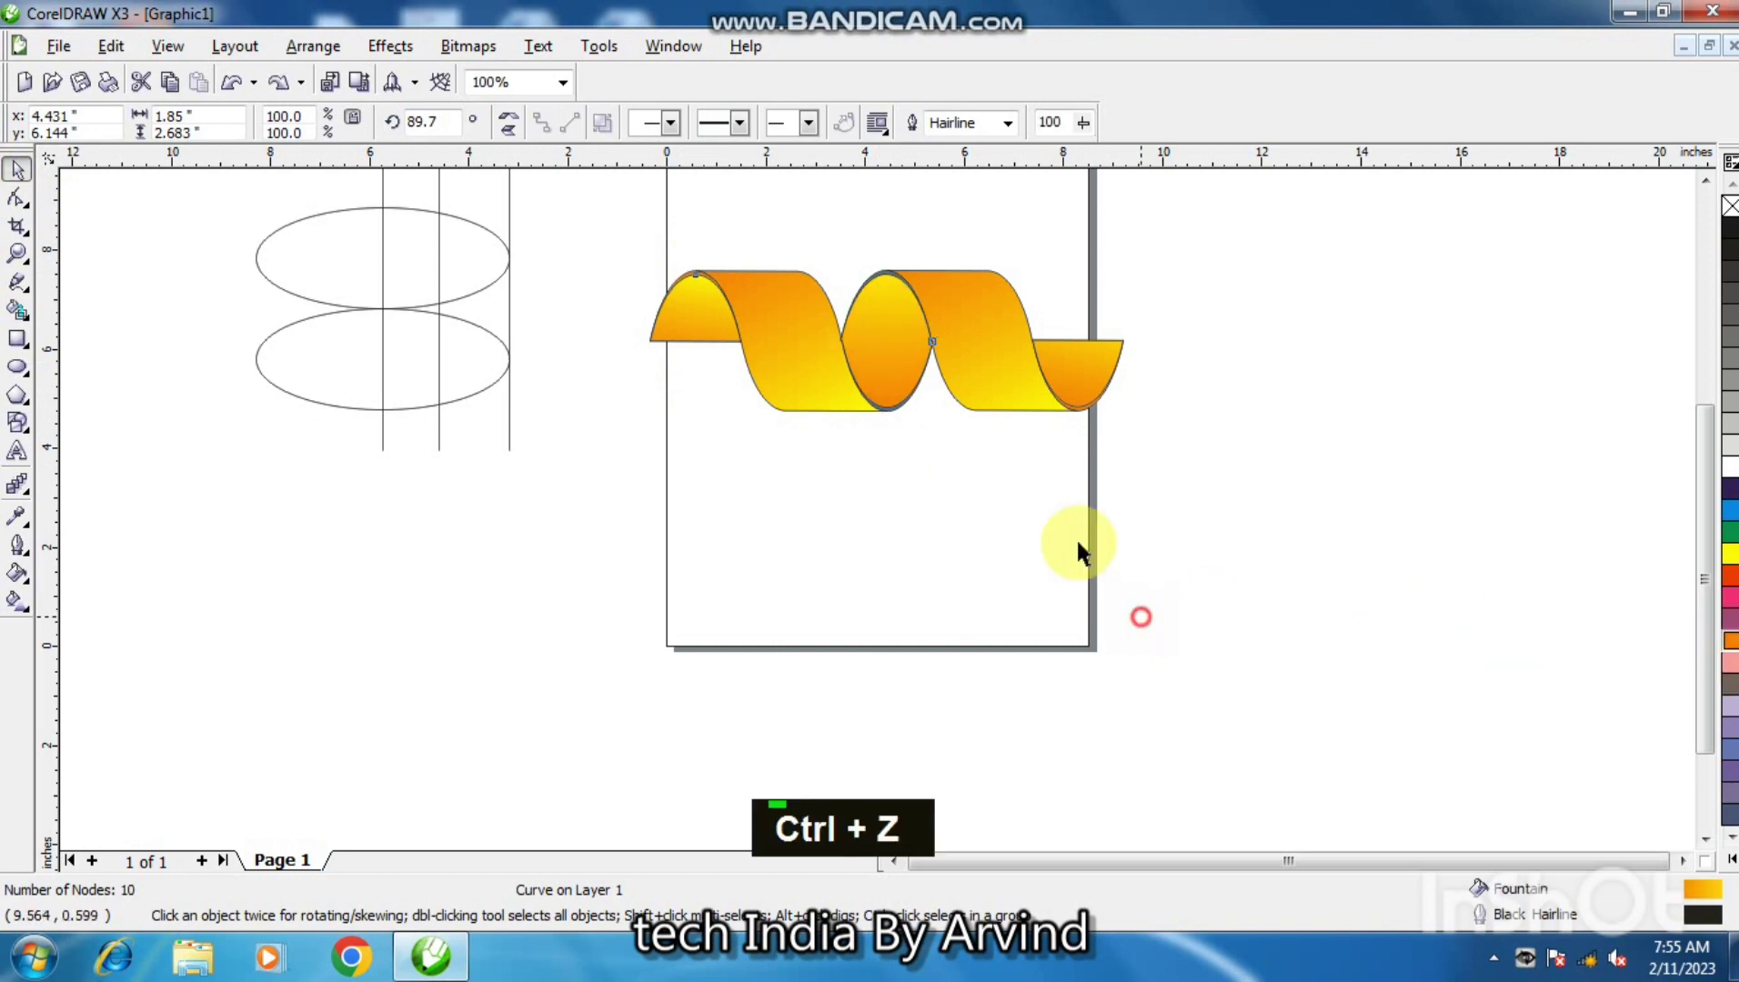
click(894, 412)
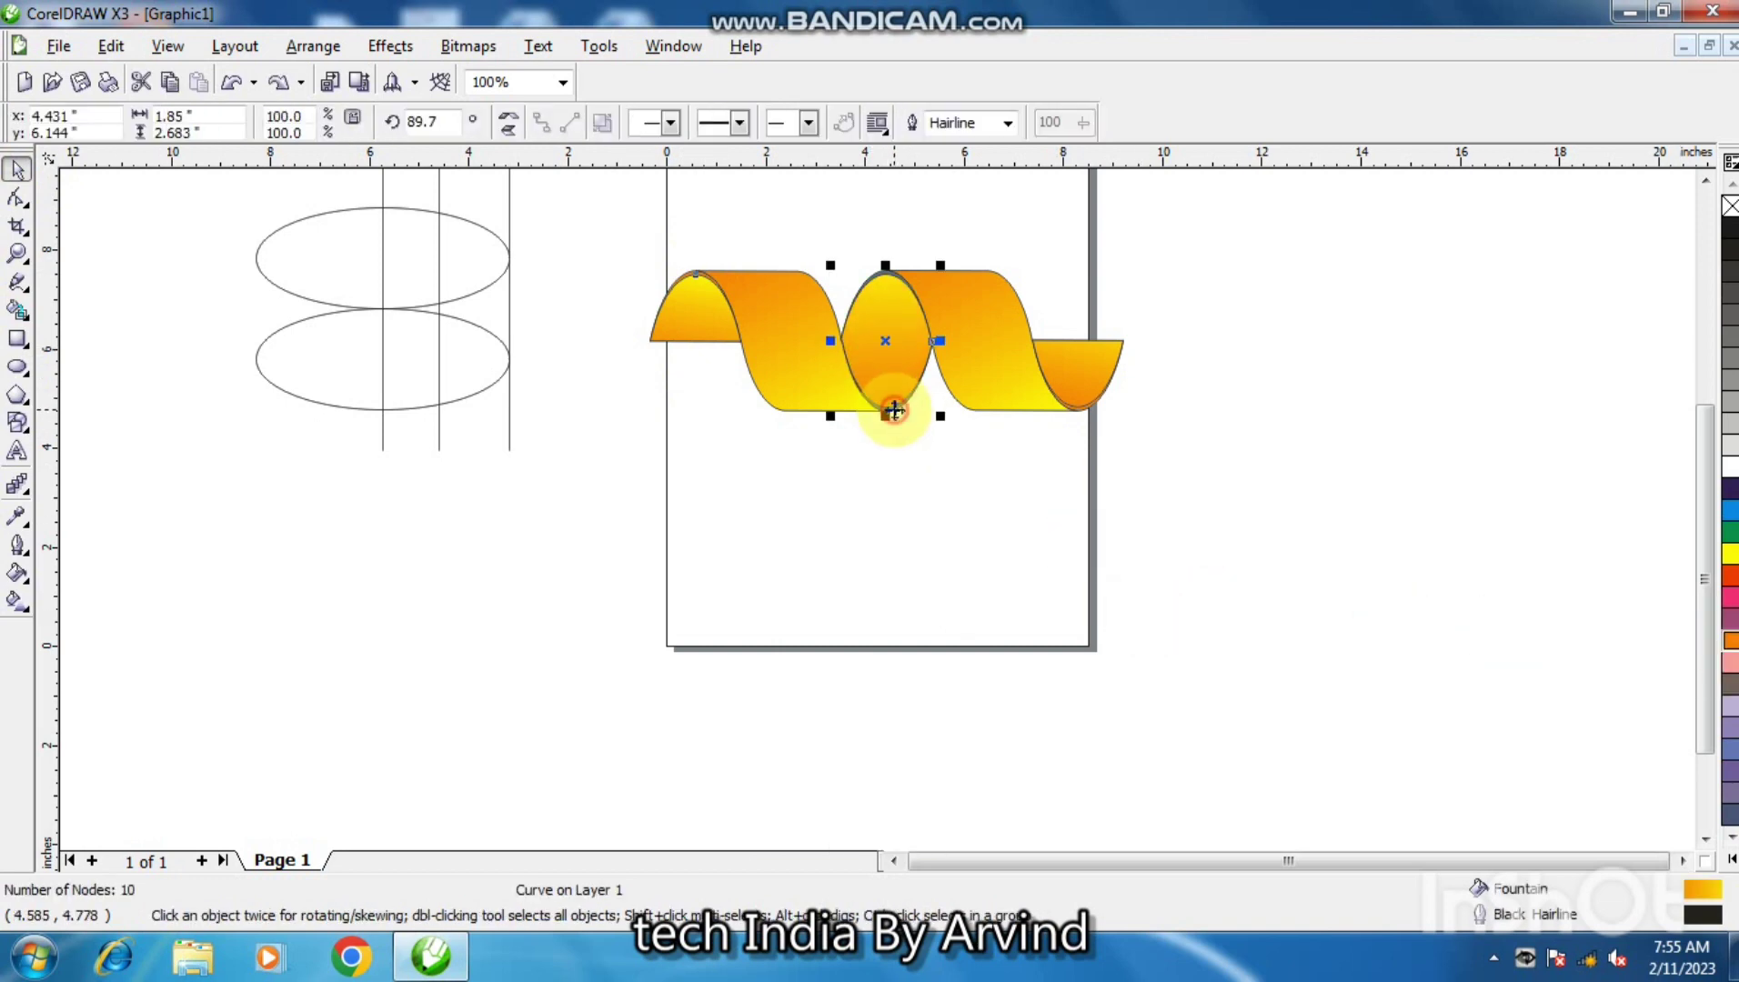
click(1731, 642)
key(ctrl+z)
click(815, 471)
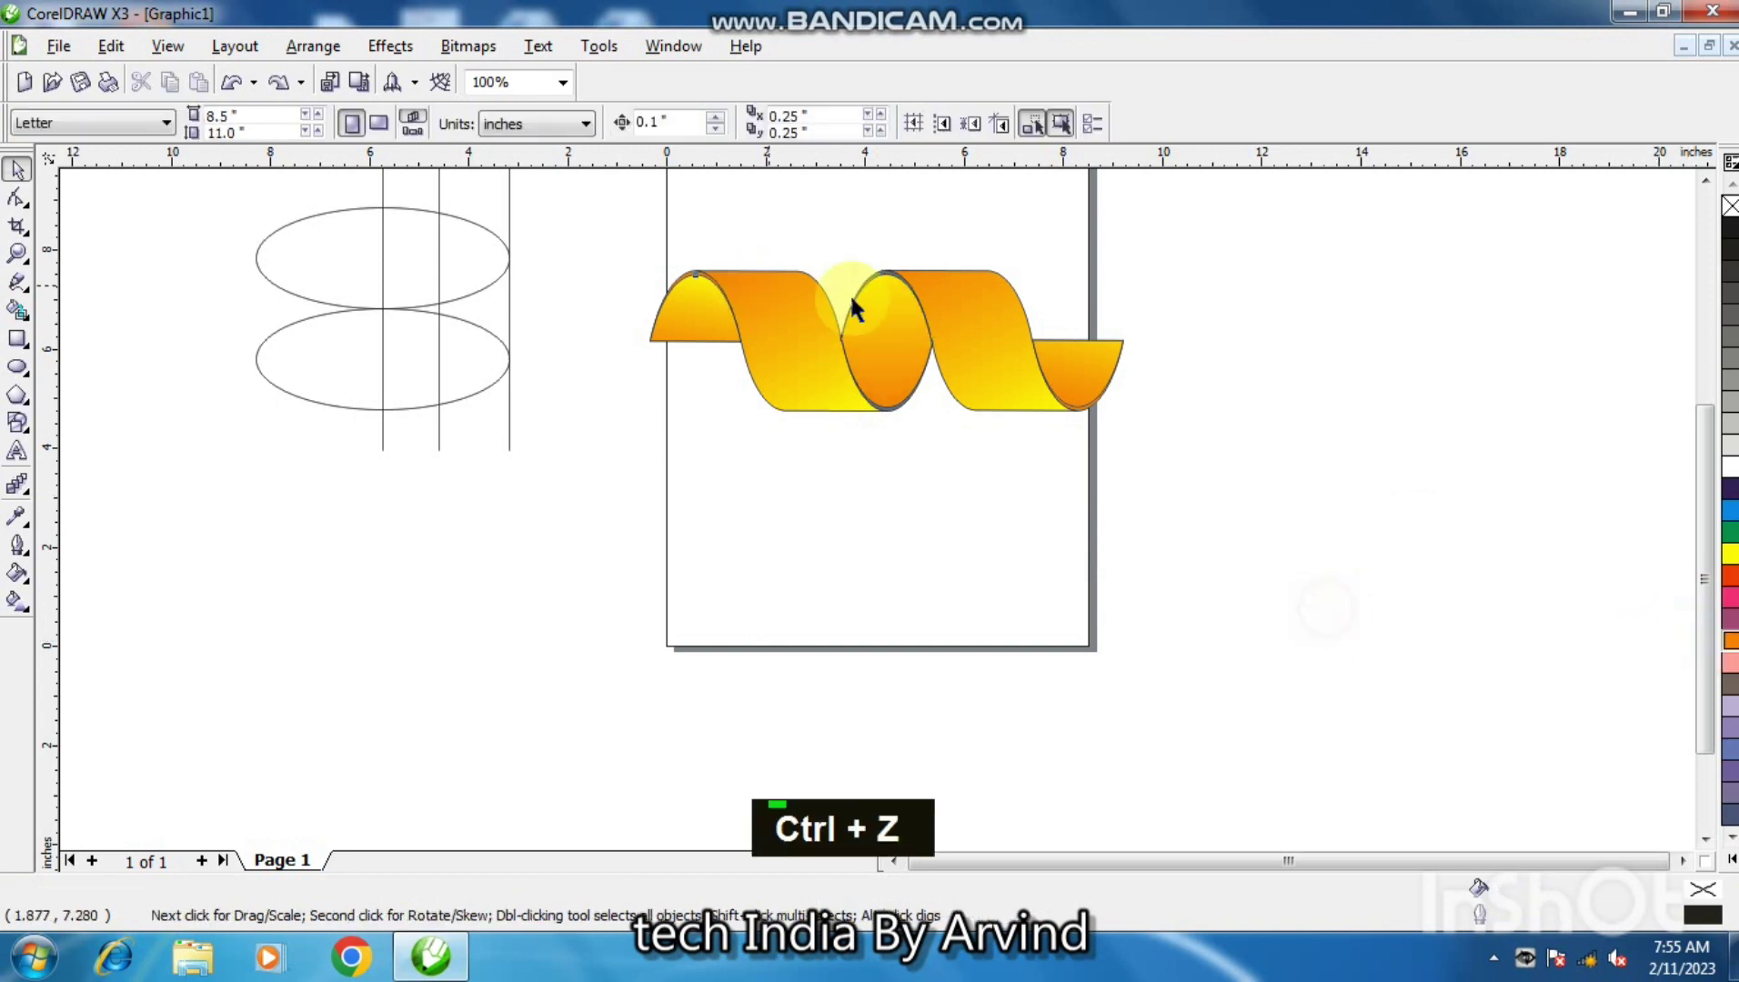
Step: Fill the thin curved edge along the upper side of the middle oval with solid orange
click(887, 271)
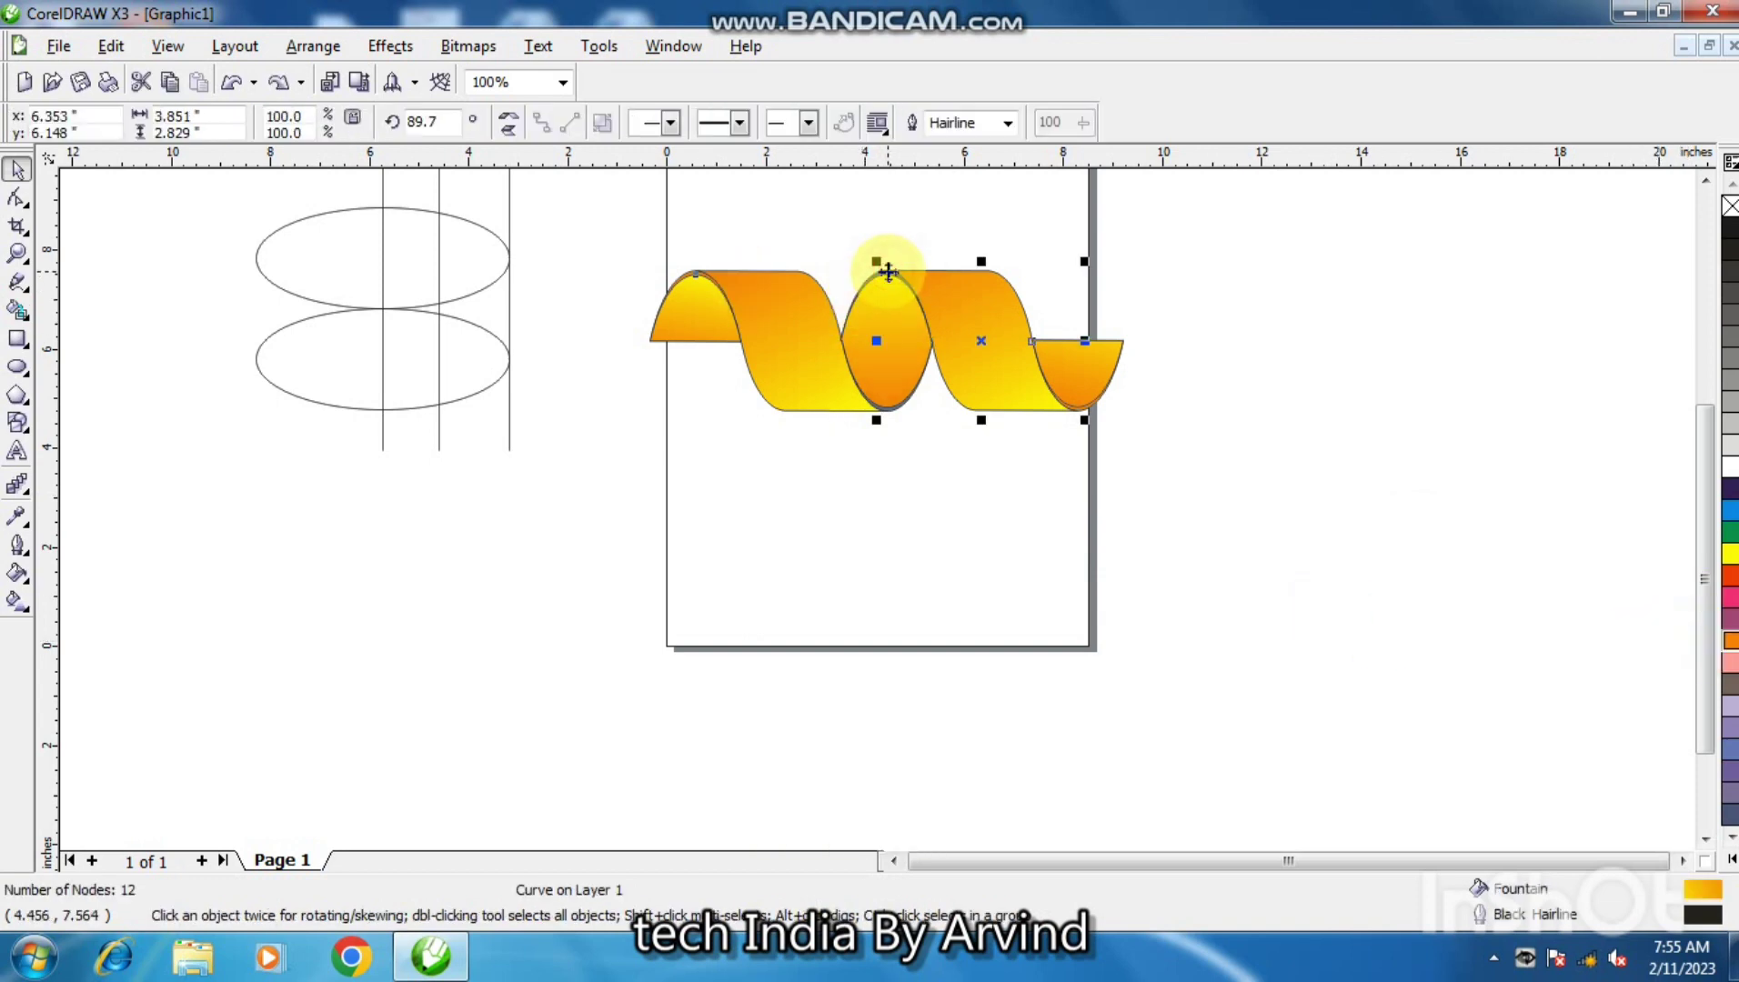
click(875, 280)
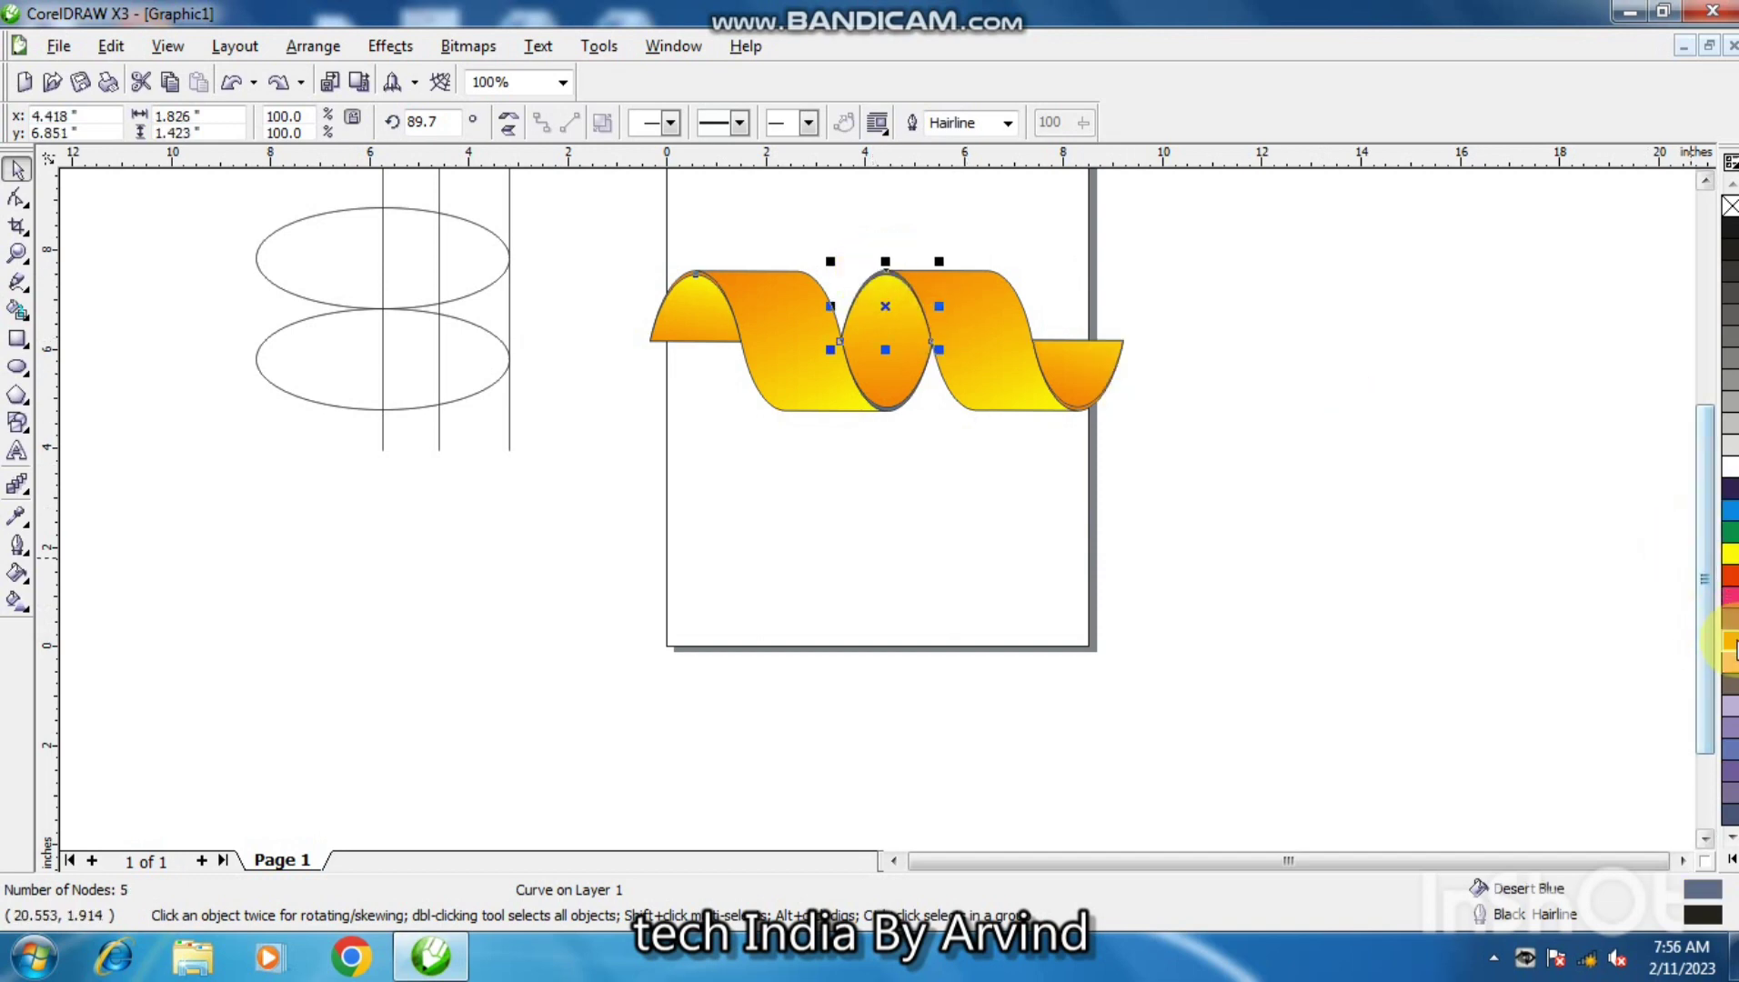
click(1729, 640)
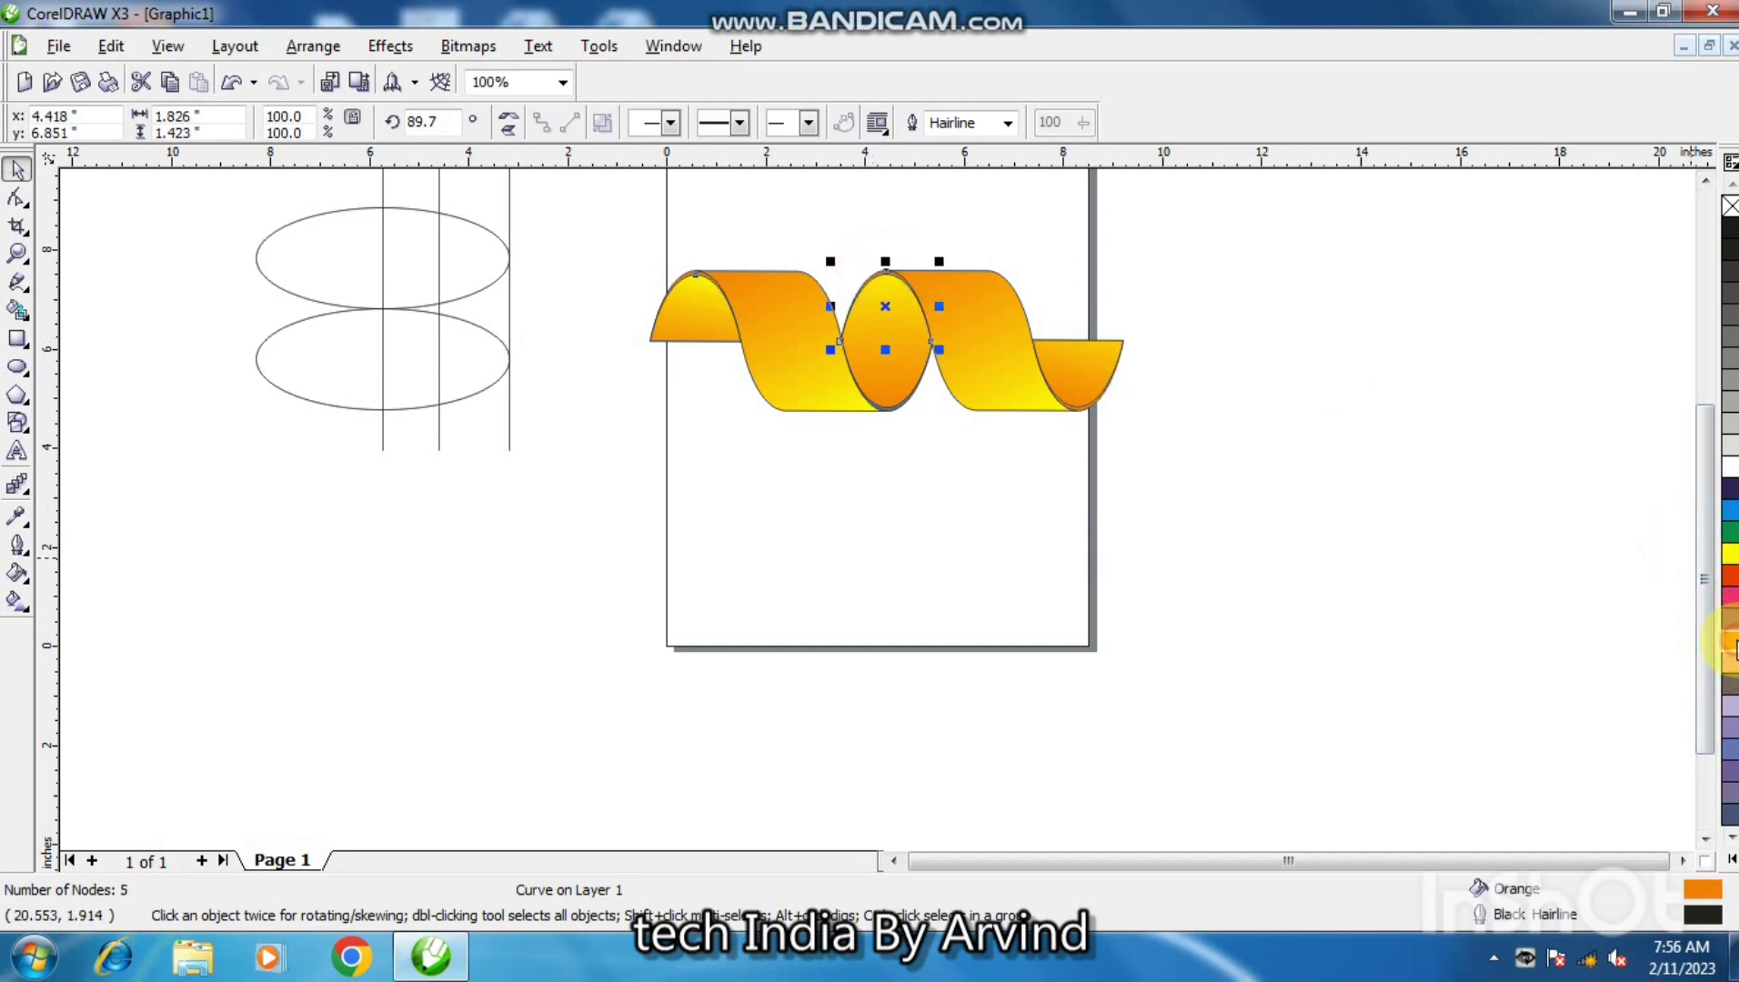
click(884, 408)
click(881, 454)
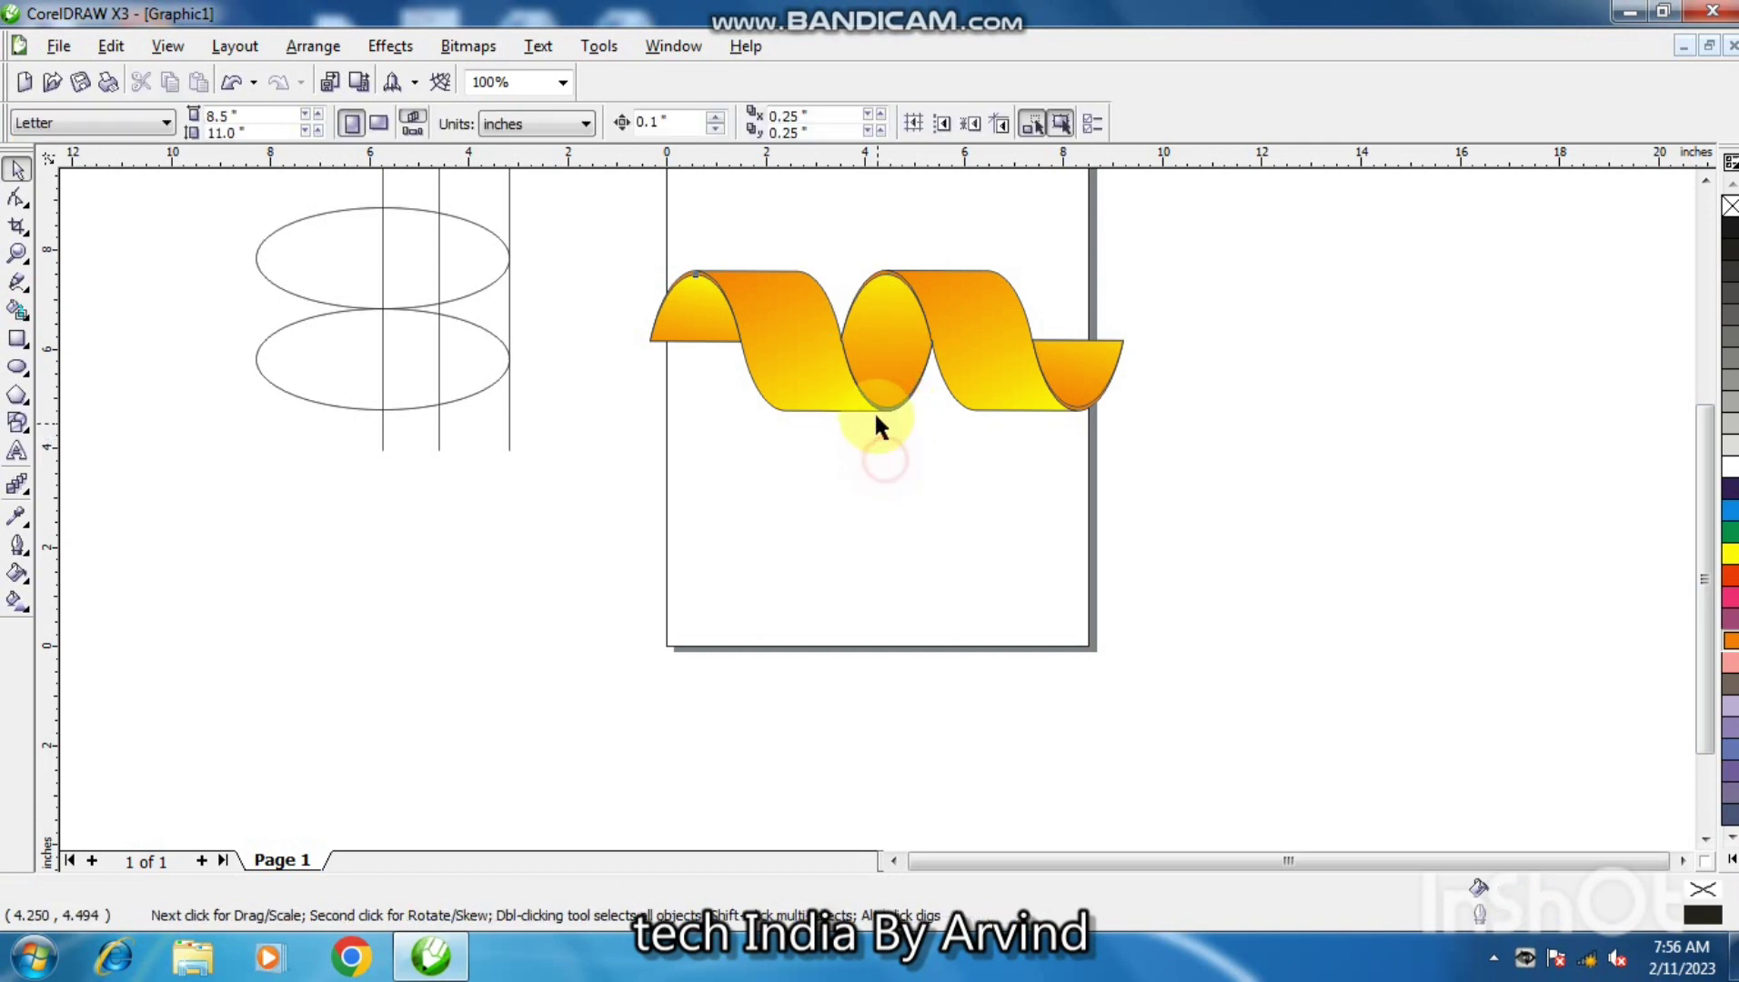
click(870, 400)
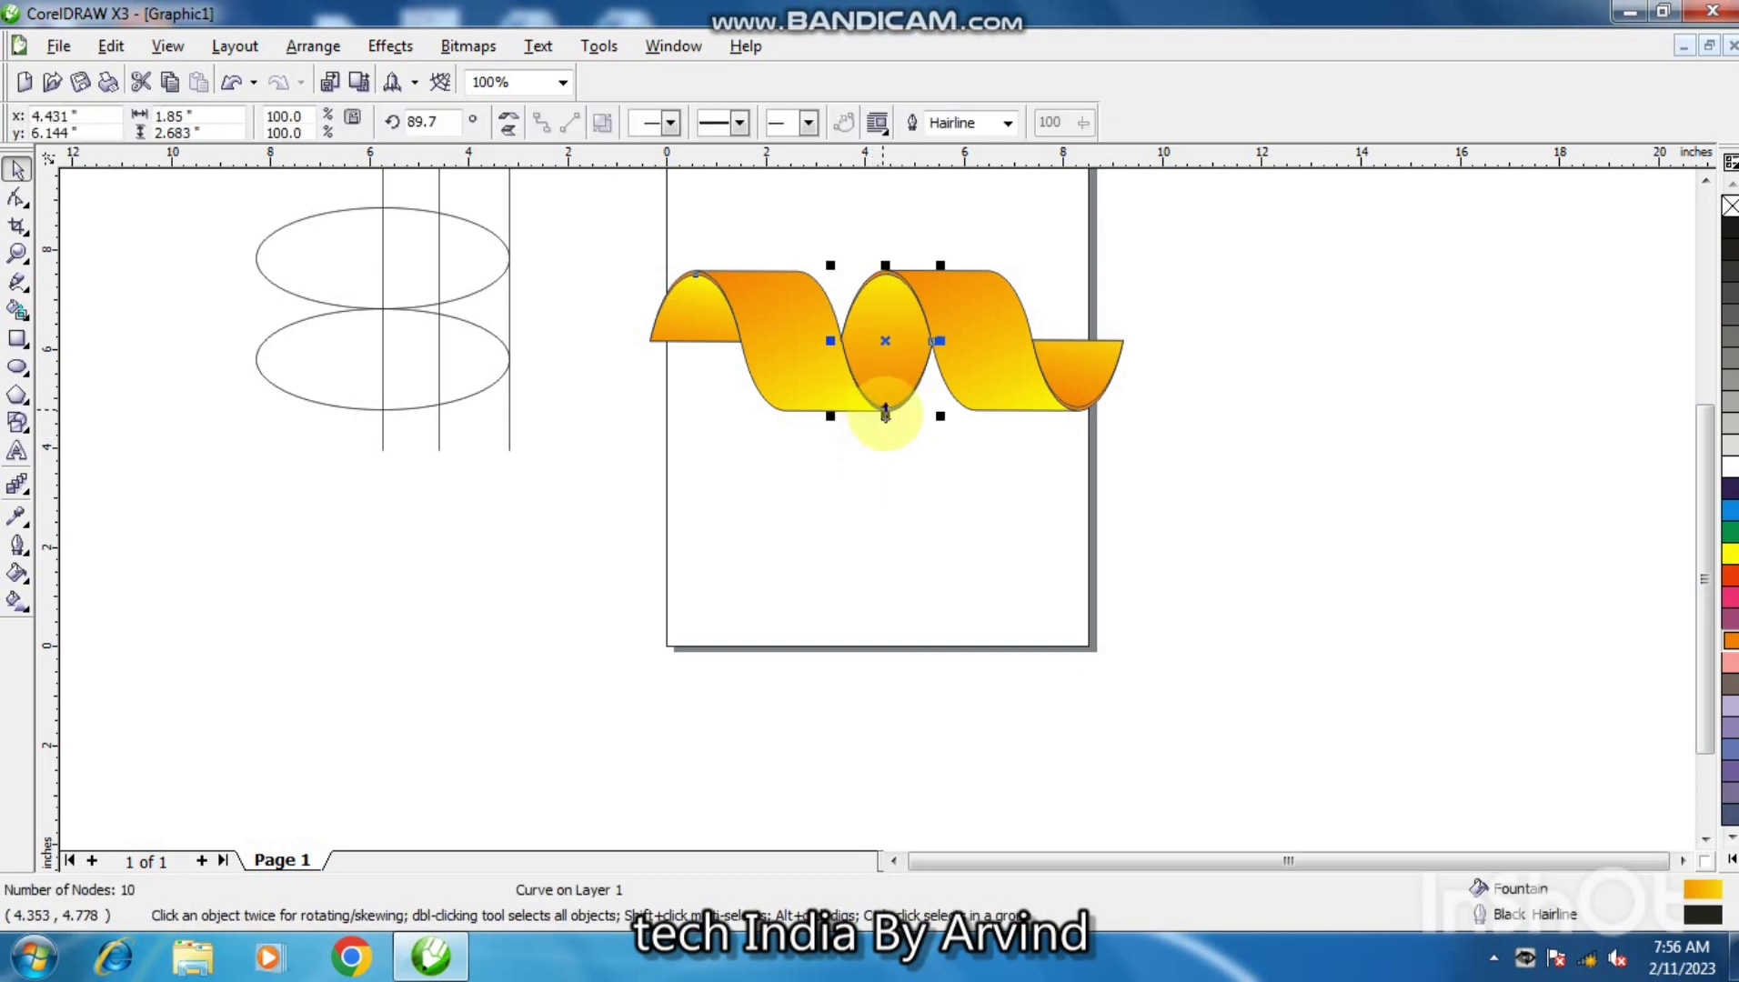
double_click(896, 407)
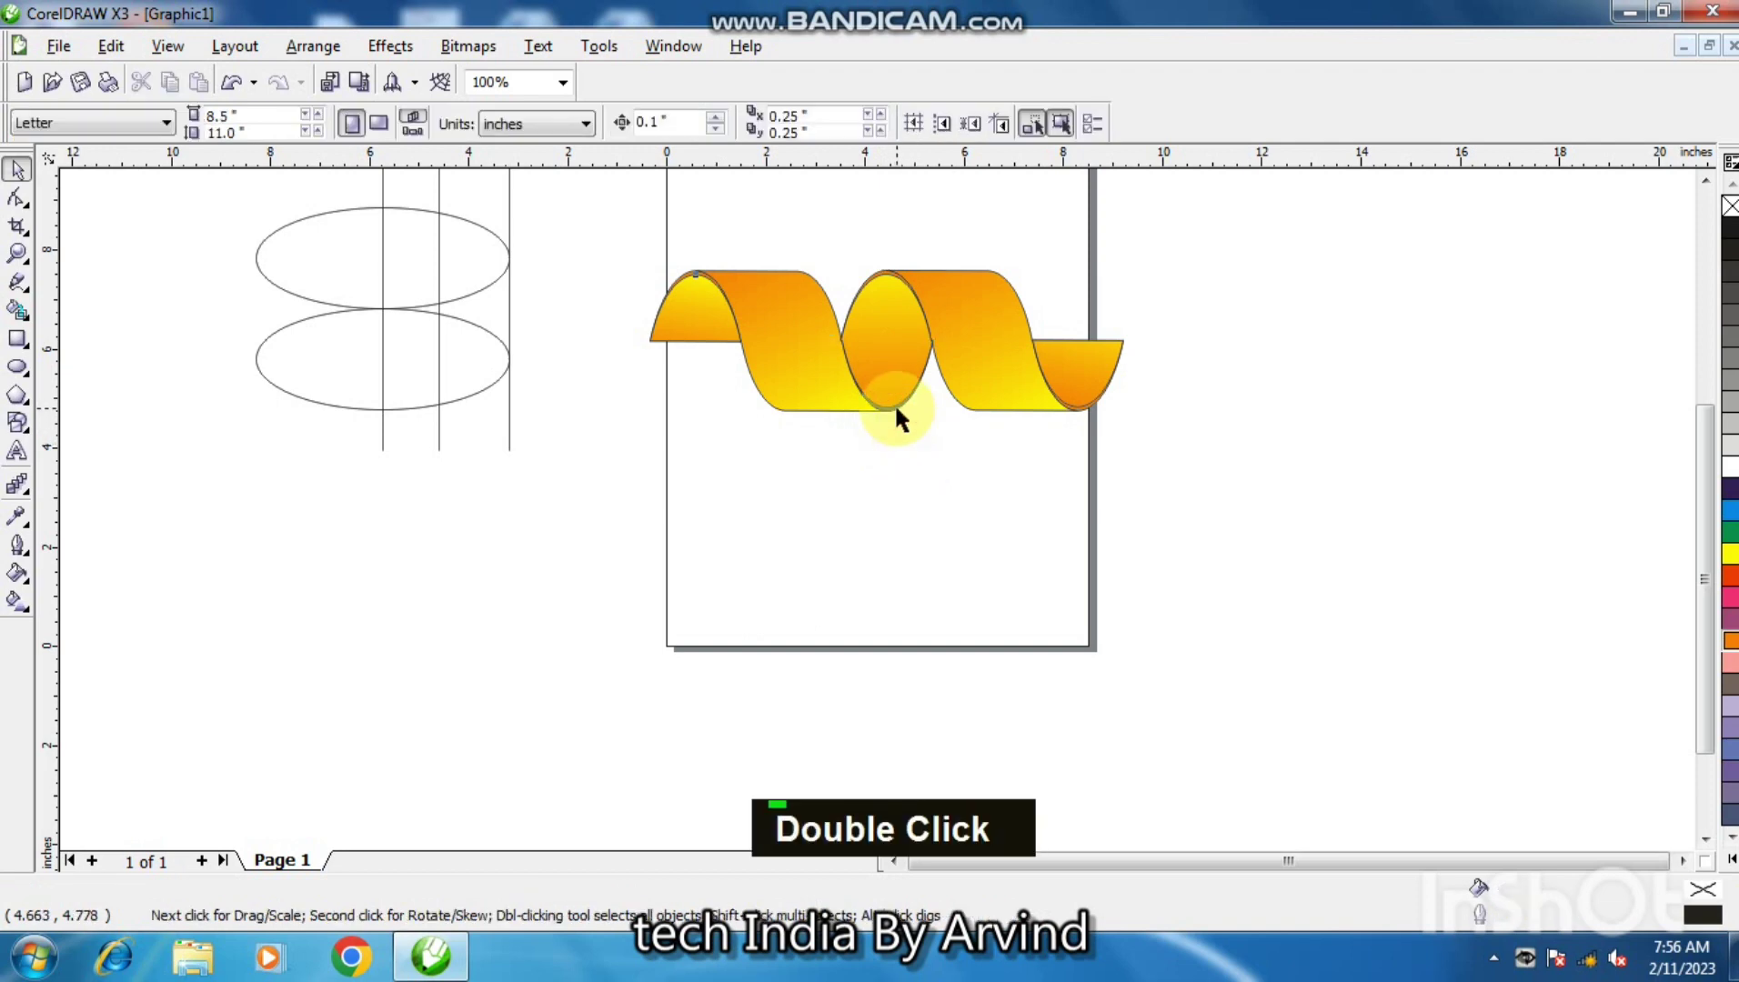
click(894, 404)
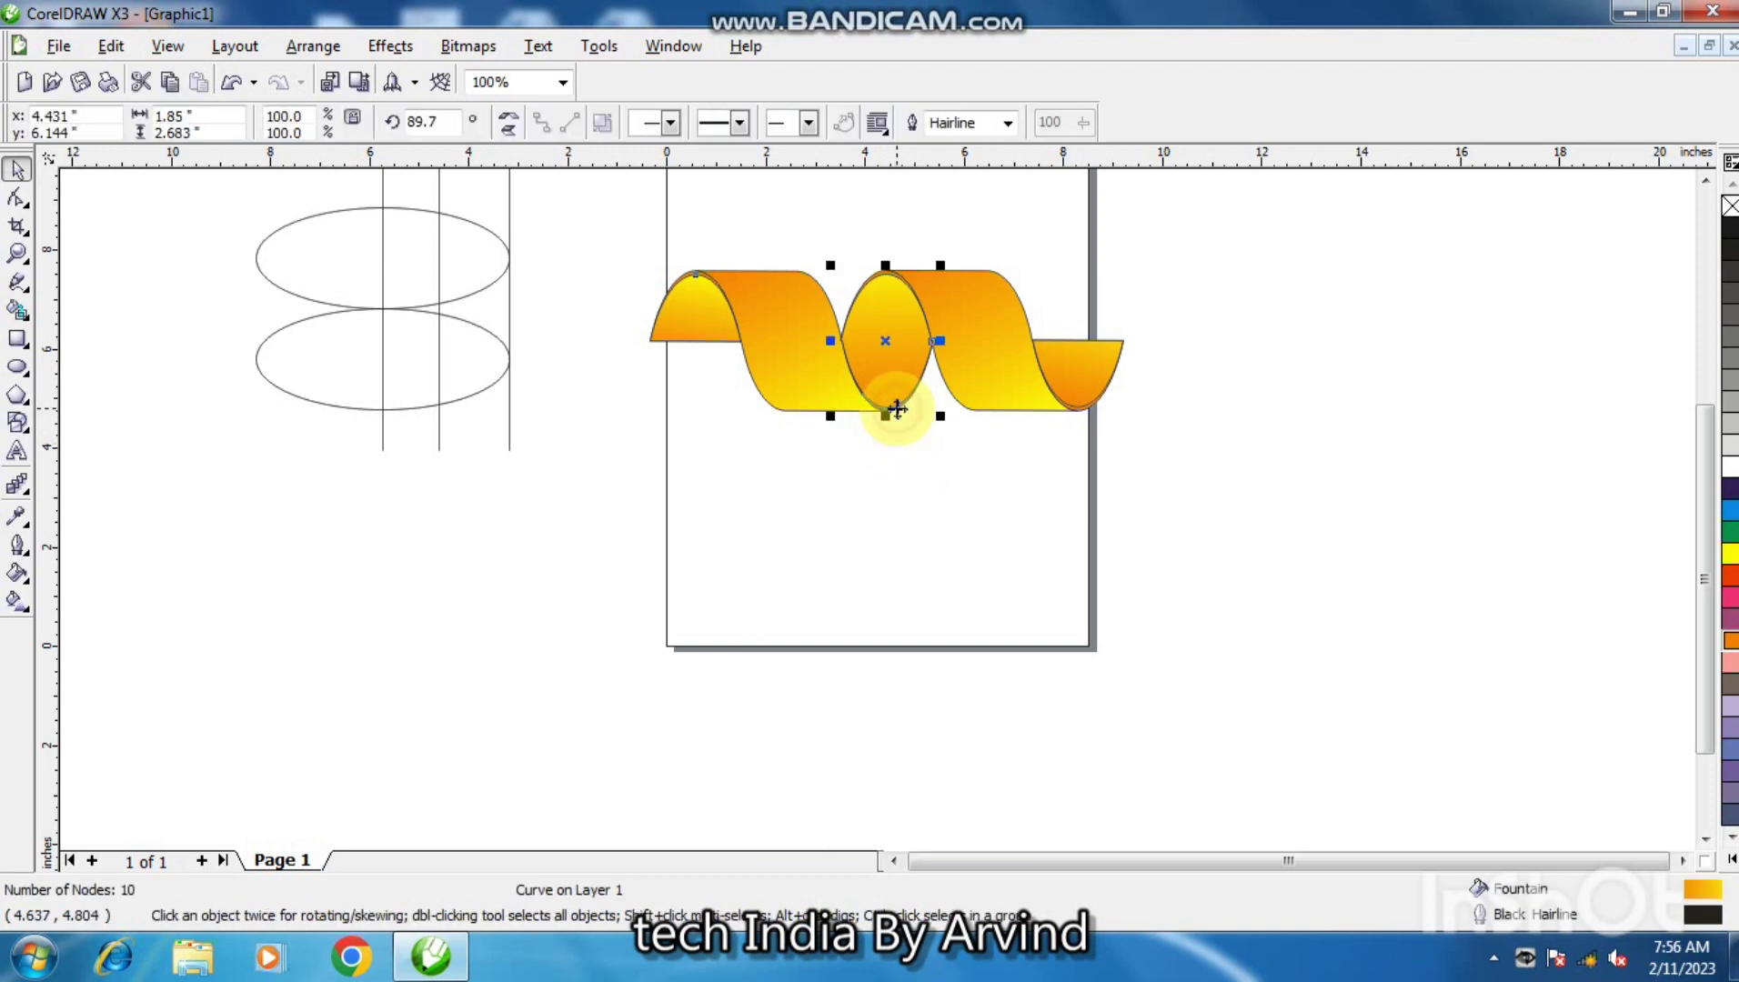
click(1732, 645)
key(ctrl+z)
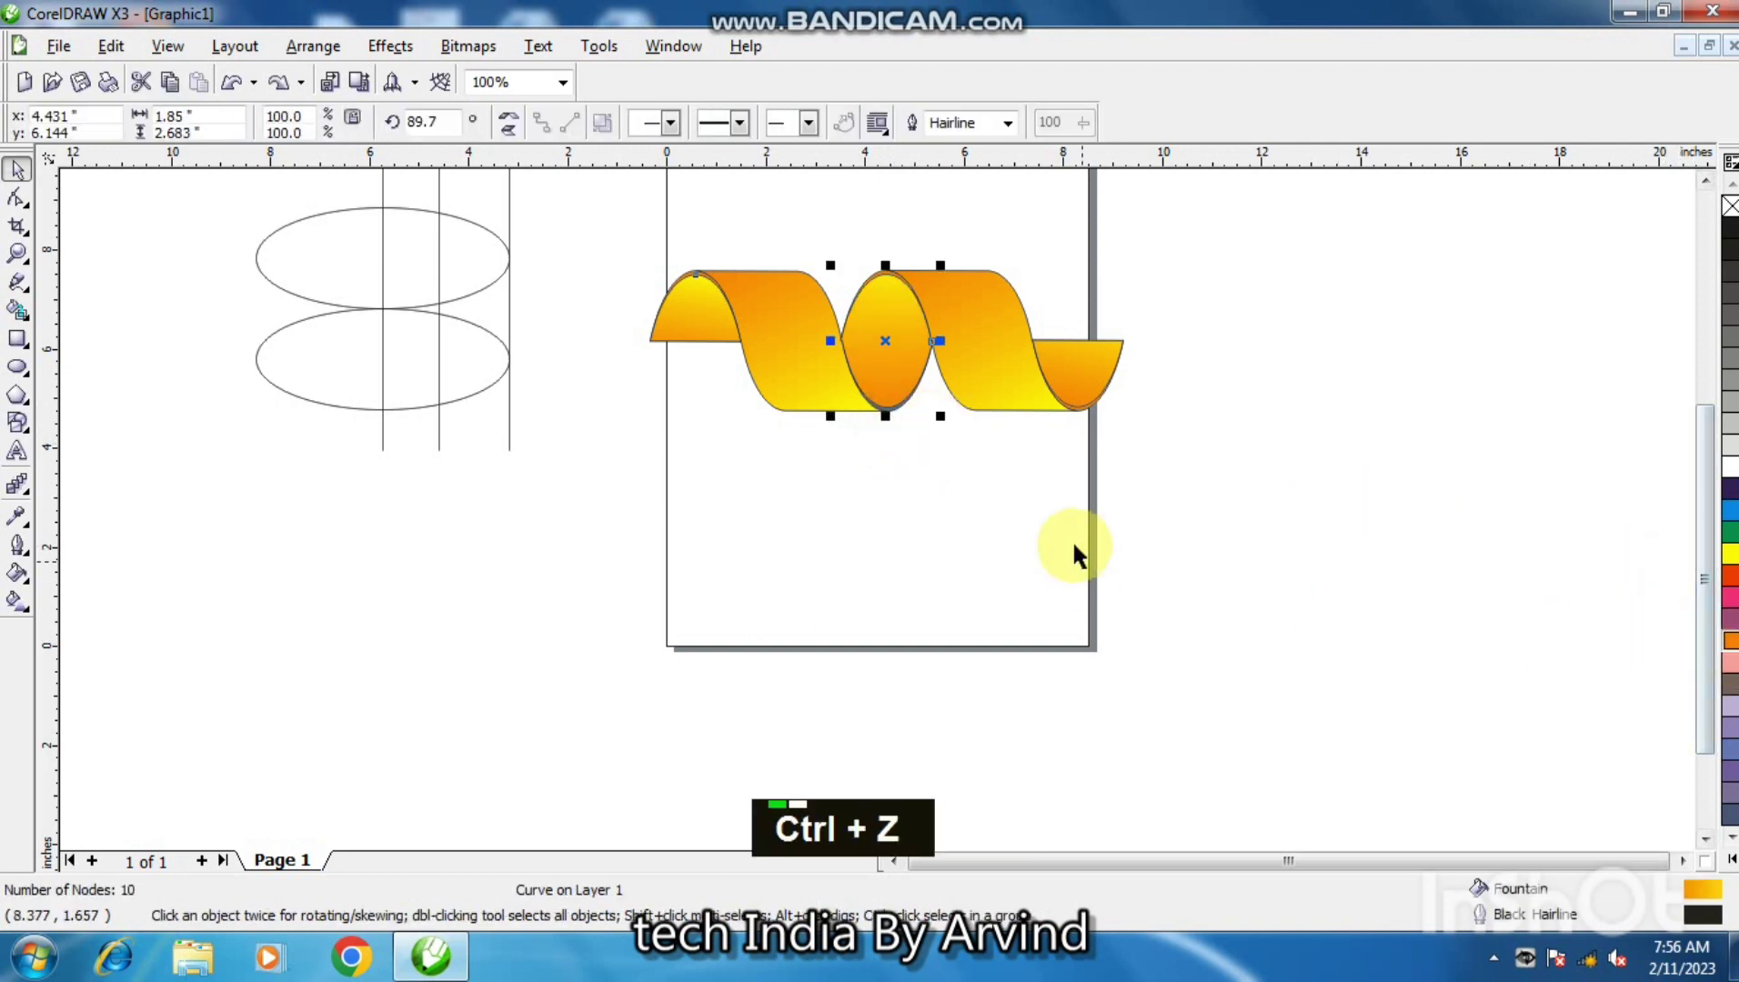
Step: Fill the thin curved edge along the lower side of the middle oval with solid orange
click(1064, 532)
click(893, 411)
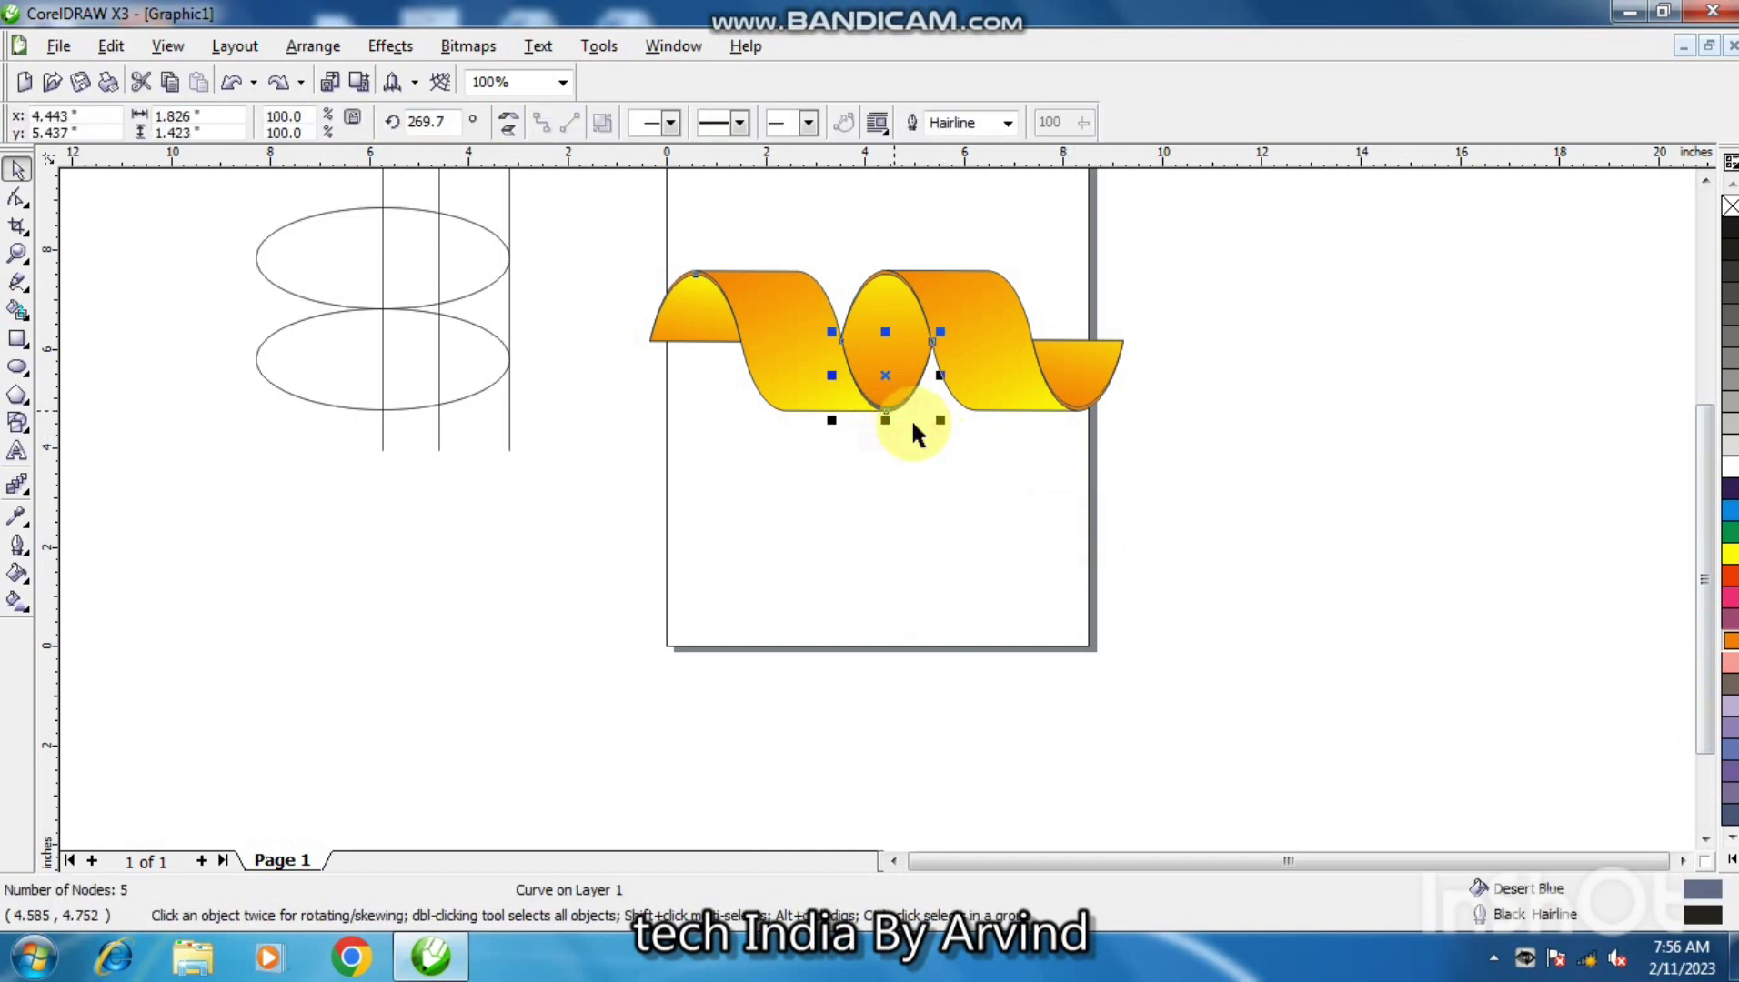
click(1389, 601)
Step: Remove the outline from all pieces of the ribbon
drag(573, 218, 1230, 497)
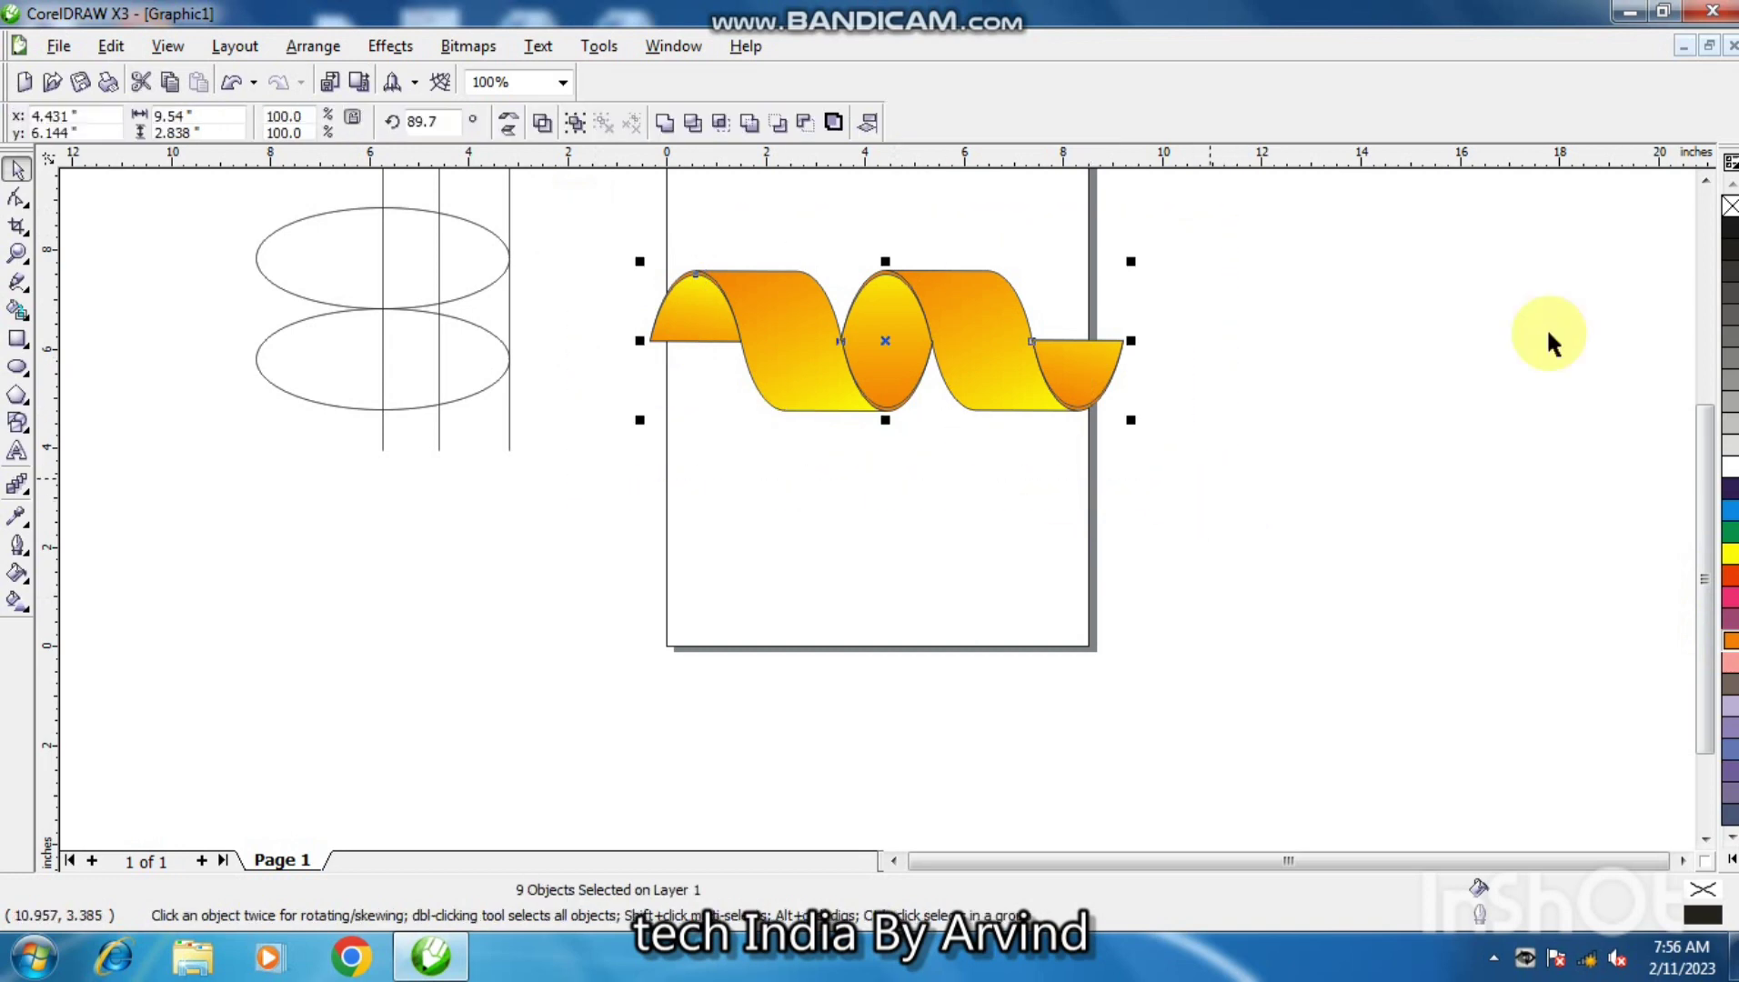
right_click(1731, 208)
click(1498, 323)
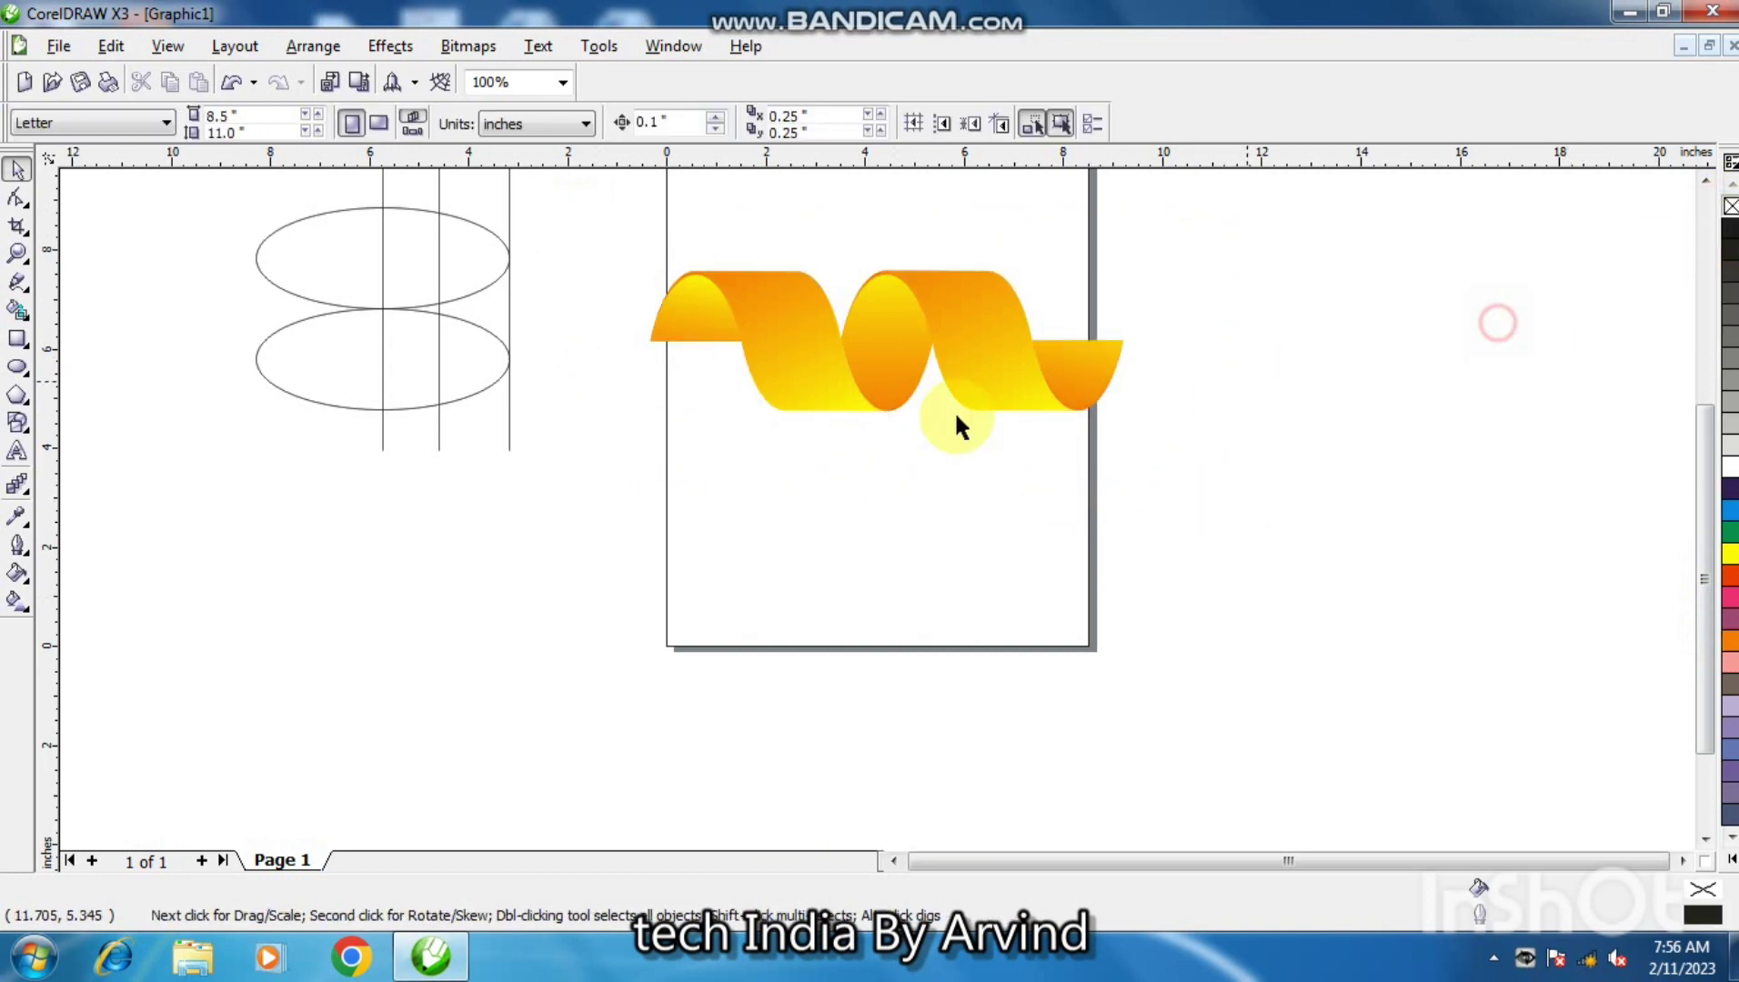
Step: Group all the ribbon pieces into one object
drag(590, 233, 1152, 468)
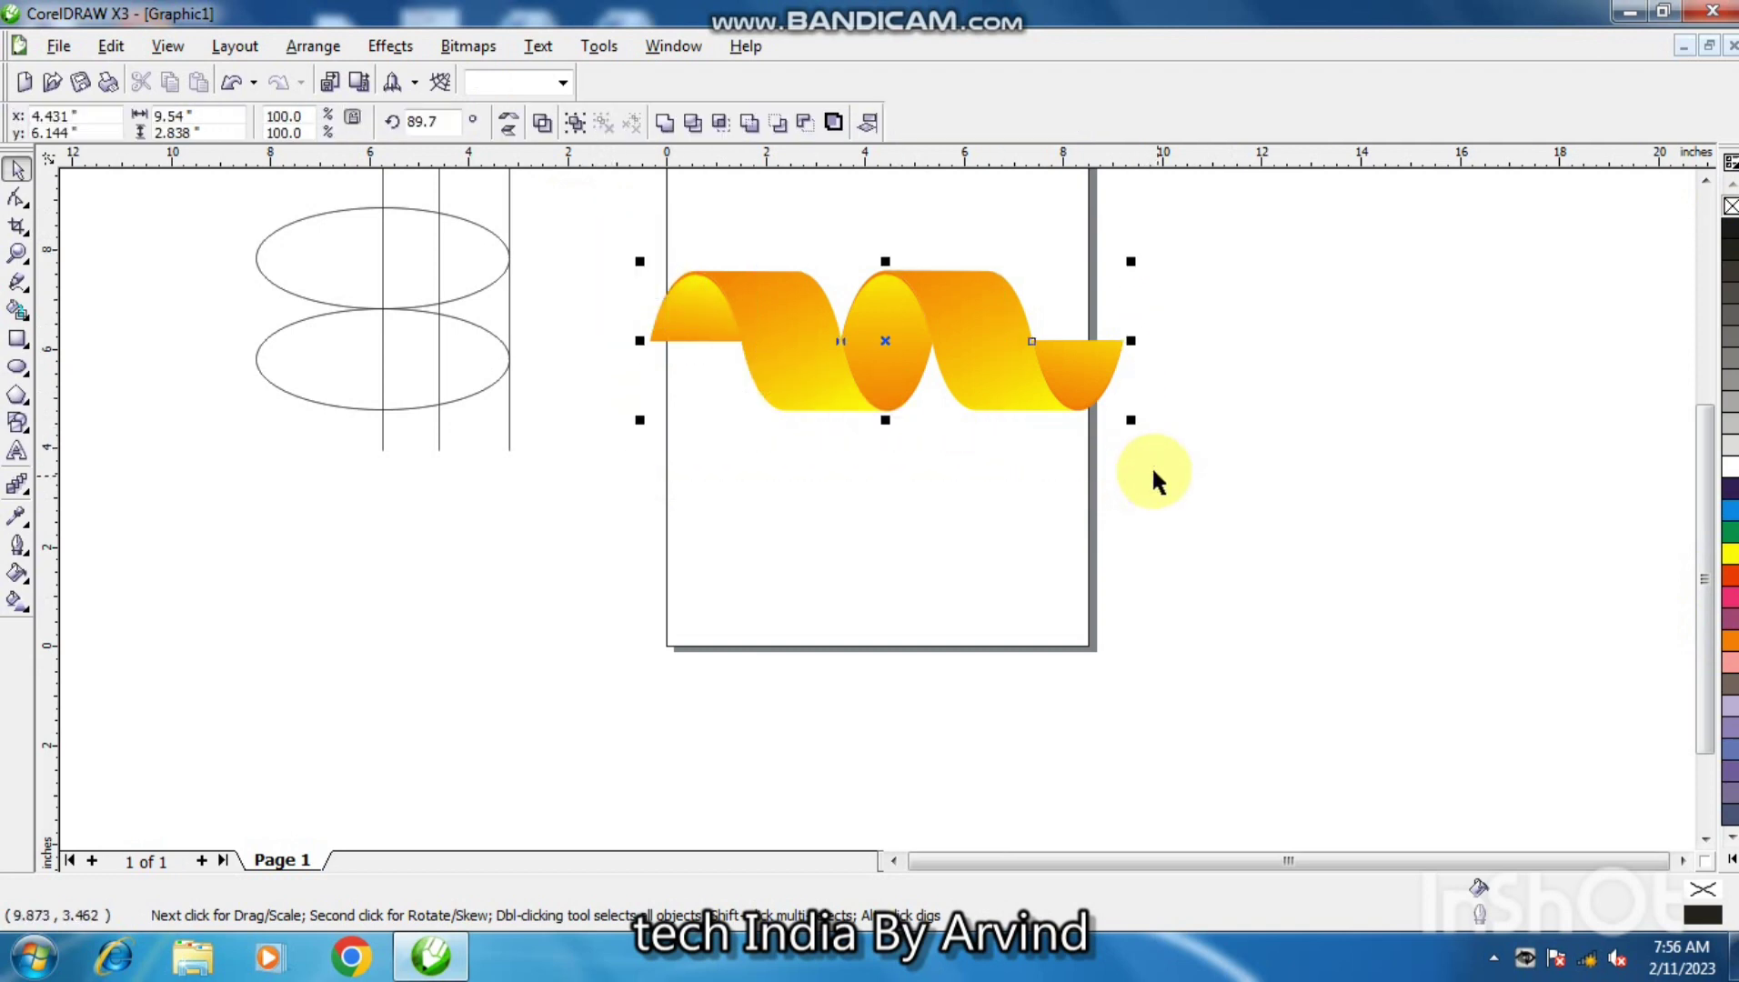
click(578, 121)
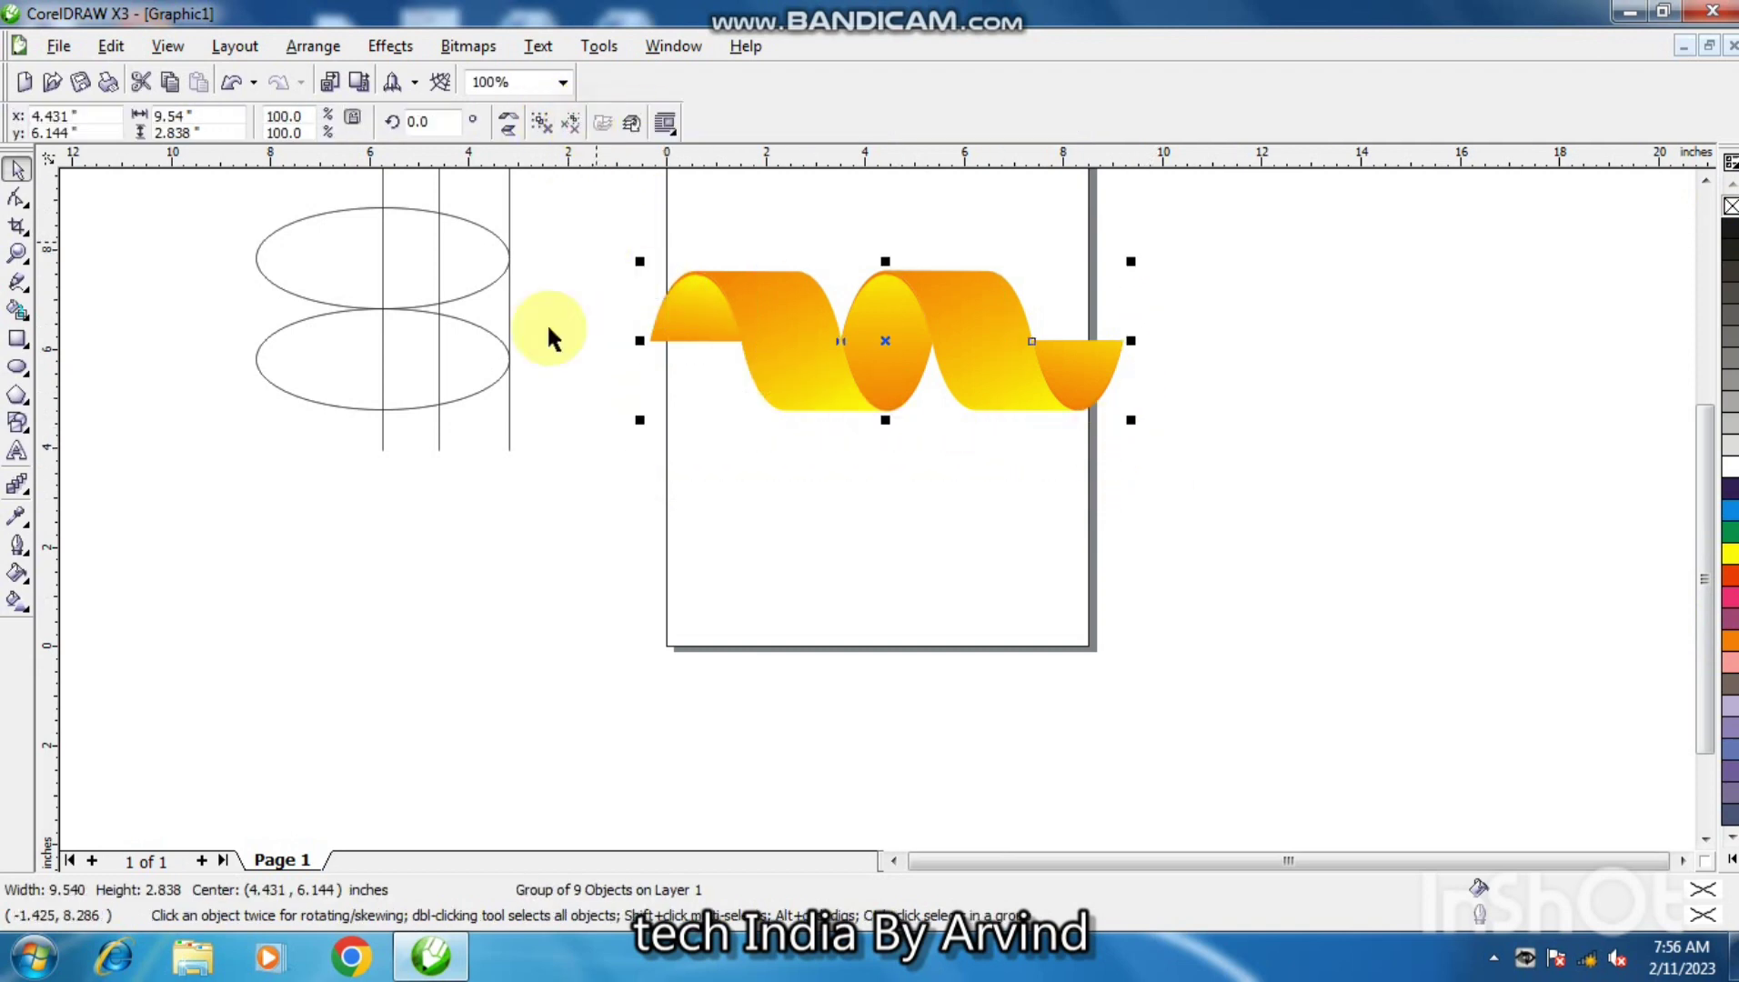
click(553, 460)
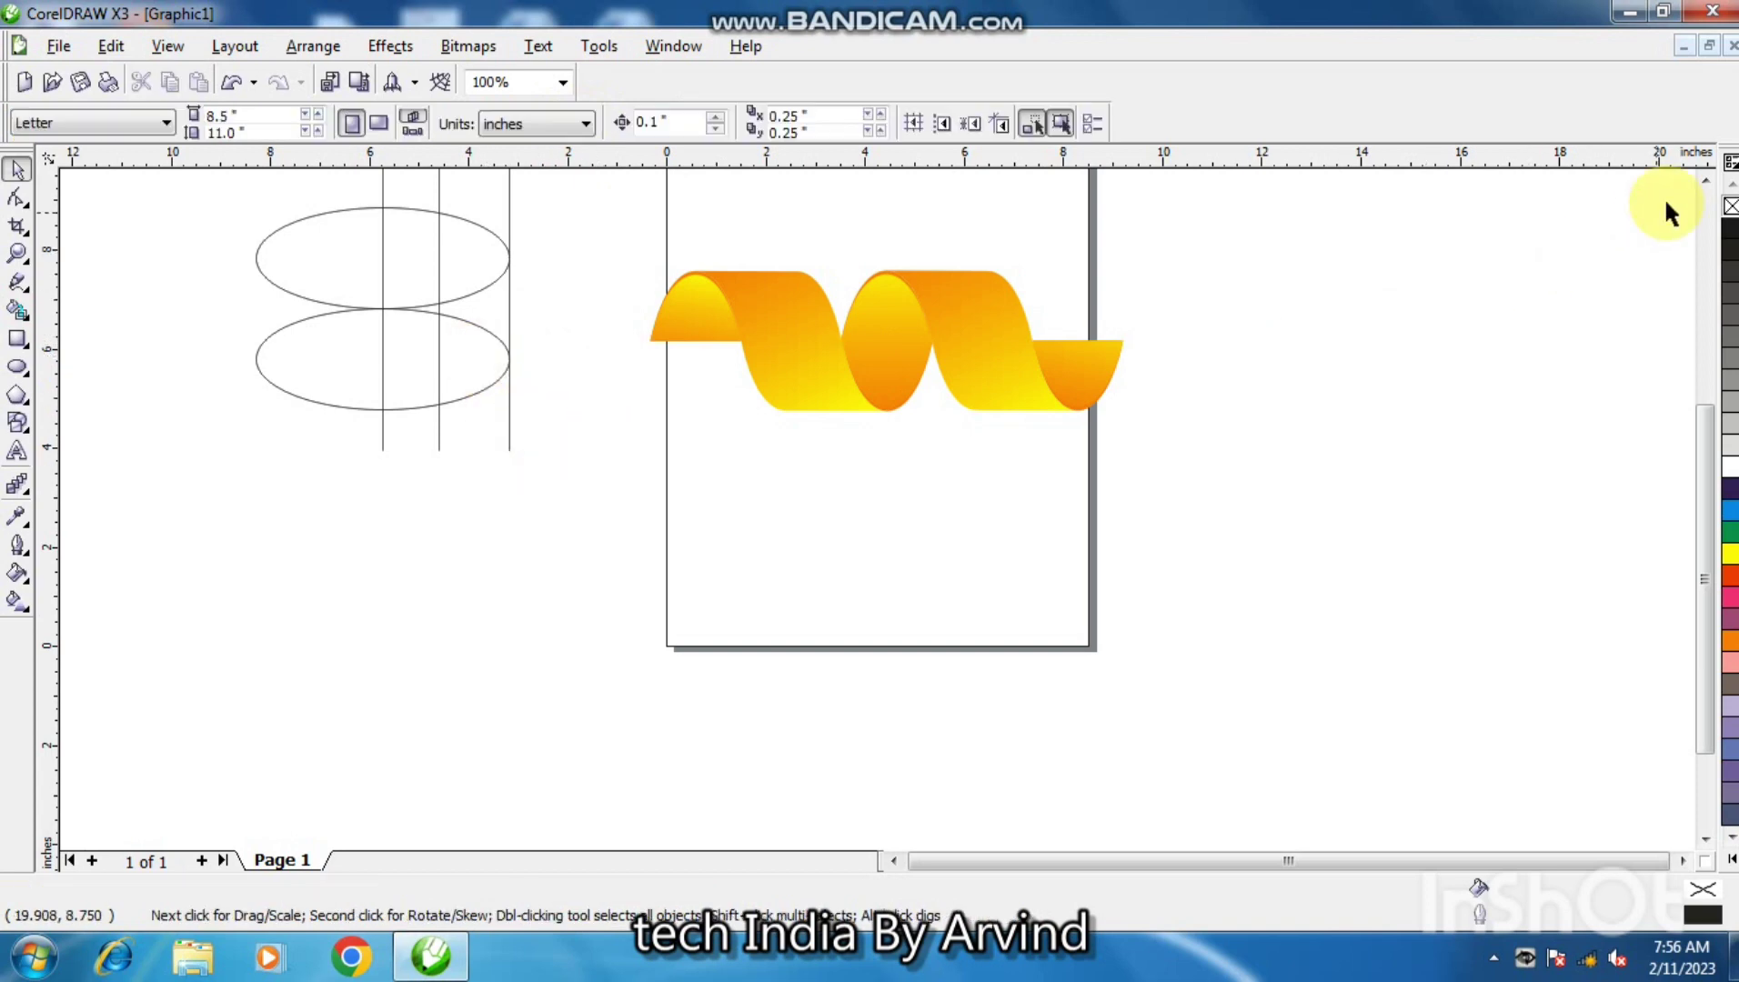
Step: Delete the leftover construction ellipses and vertical lines beside the page
double_click(1704, 182)
drag(153, 249, 601, 638)
key(Delete)
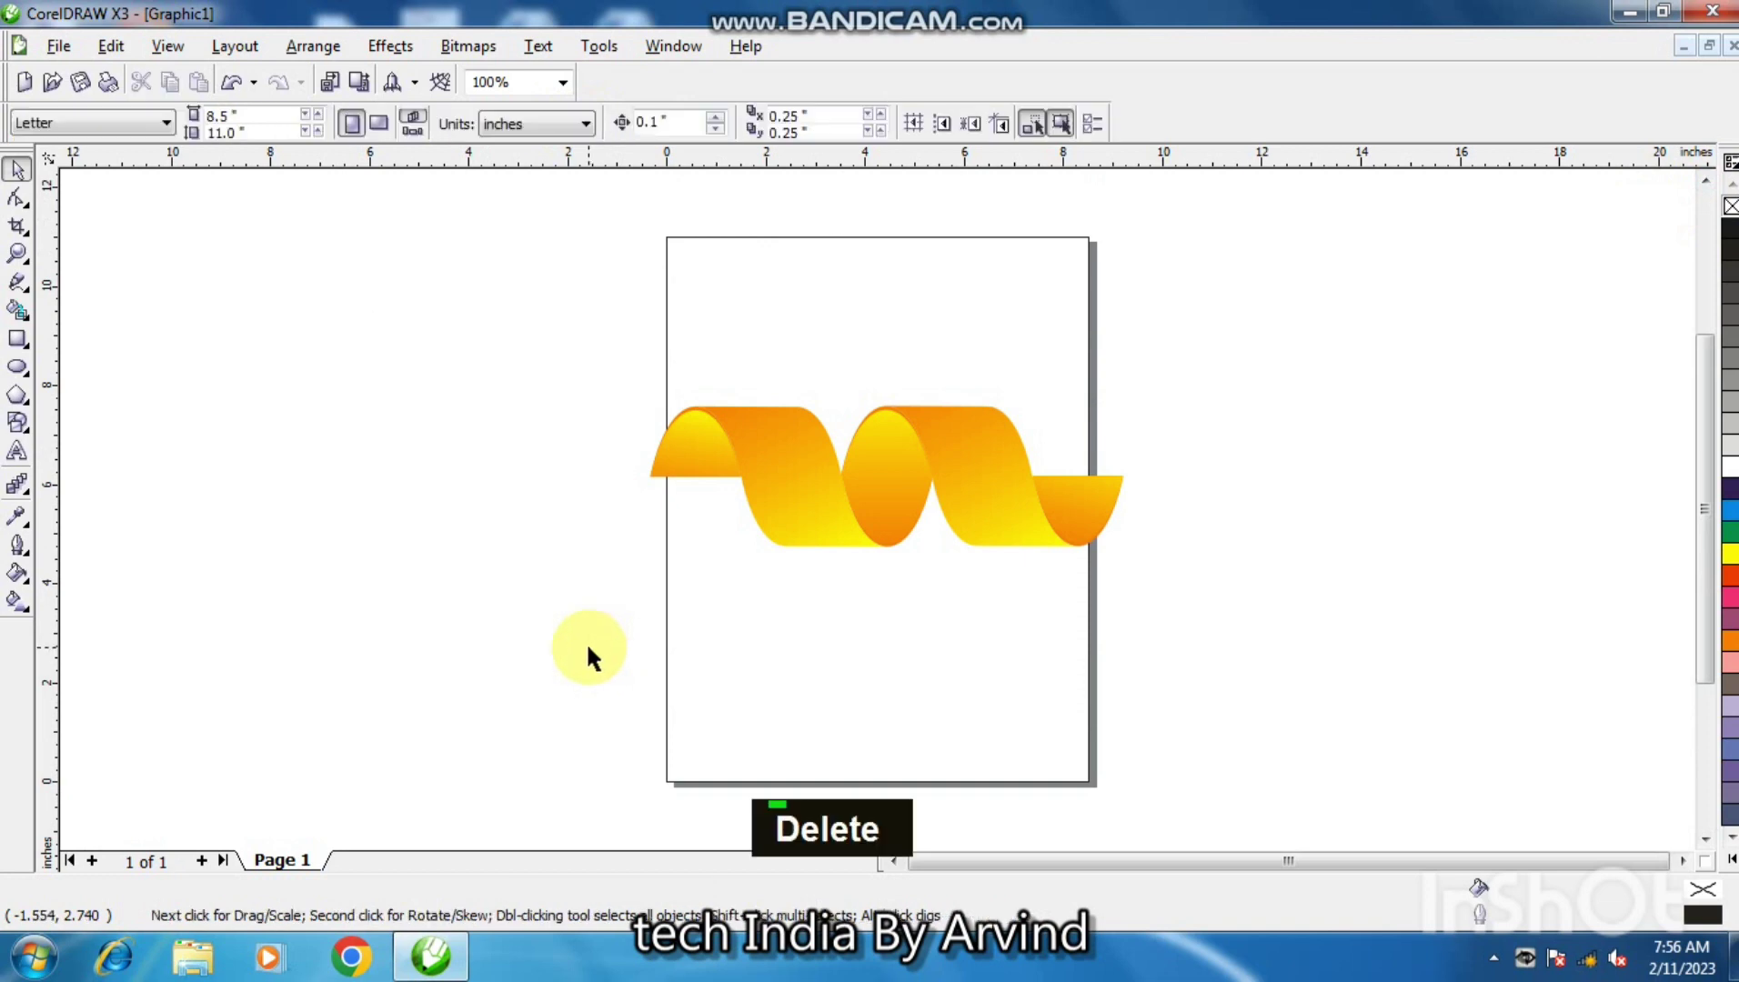
Step: Set the page to landscape, and scale the ribbon group to about 87% and place it in the page's upper half
click(377, 125)
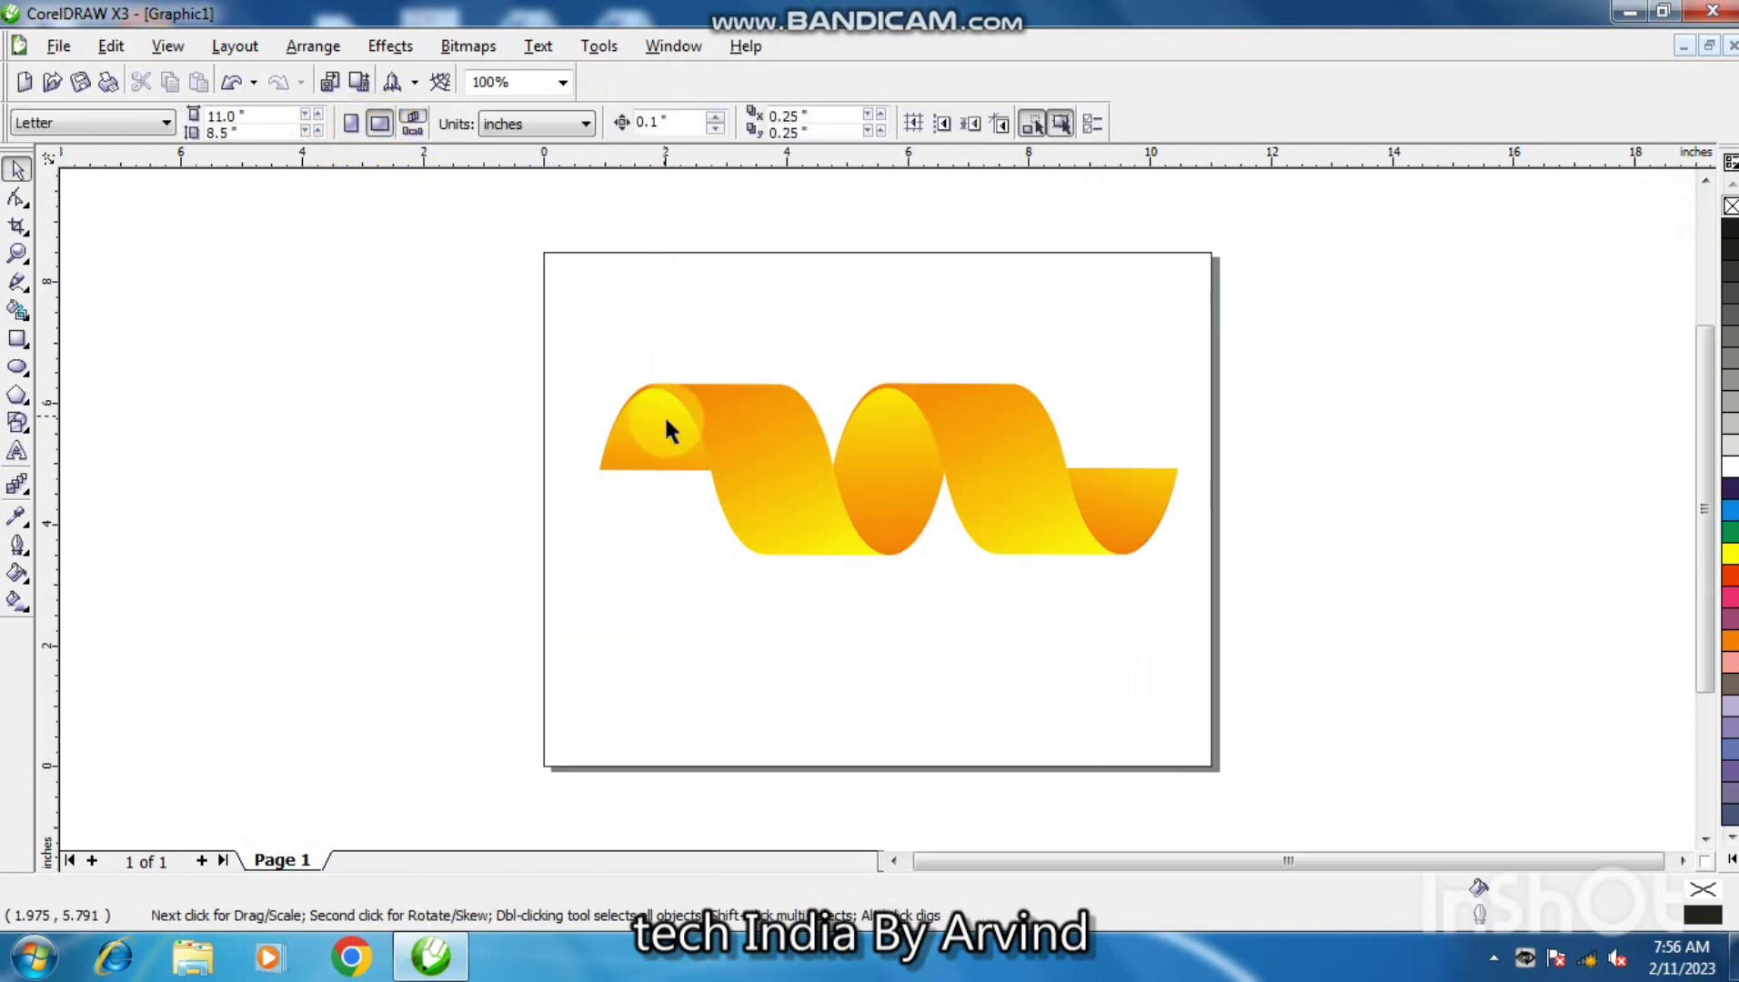
drag(620, 419, 1148, 553)
key(shift)
drag(1000, 469, 999, 415)
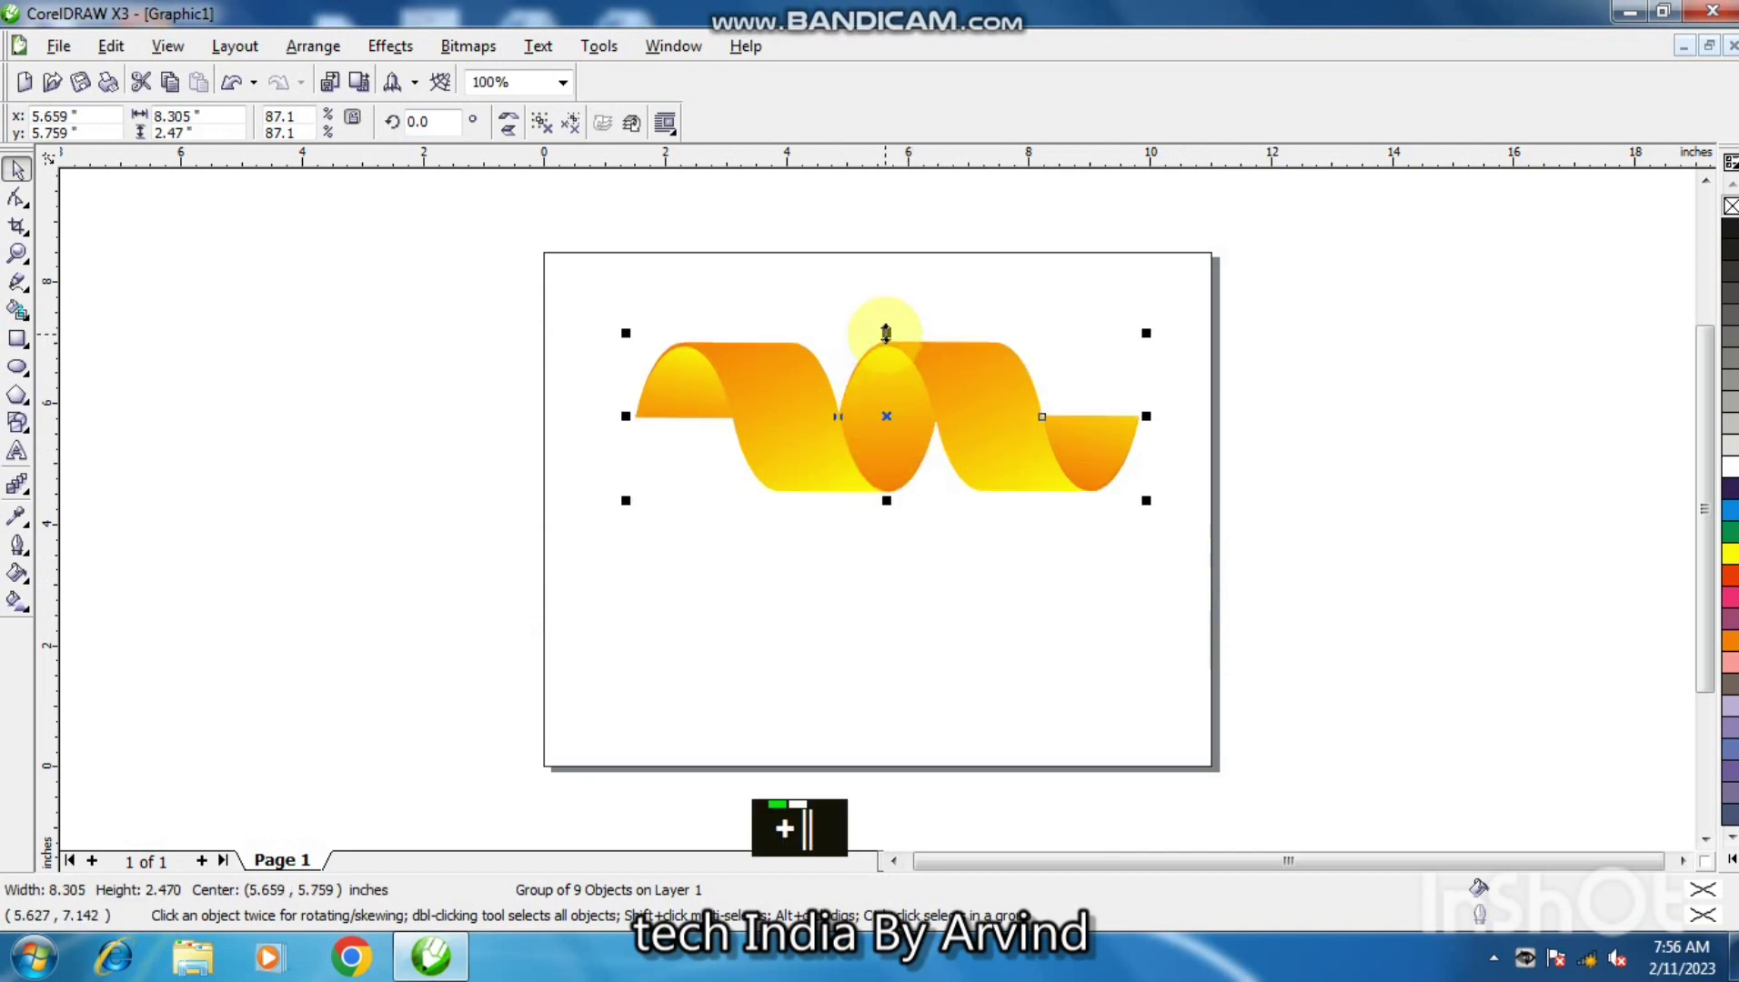
Step: Create a vertically mirrored copy of the ribbon directly below the original and nudge it down 0.2 inches to leave a small gap
drag(886, 333, 902, 545)
key(Down)
key(Down)
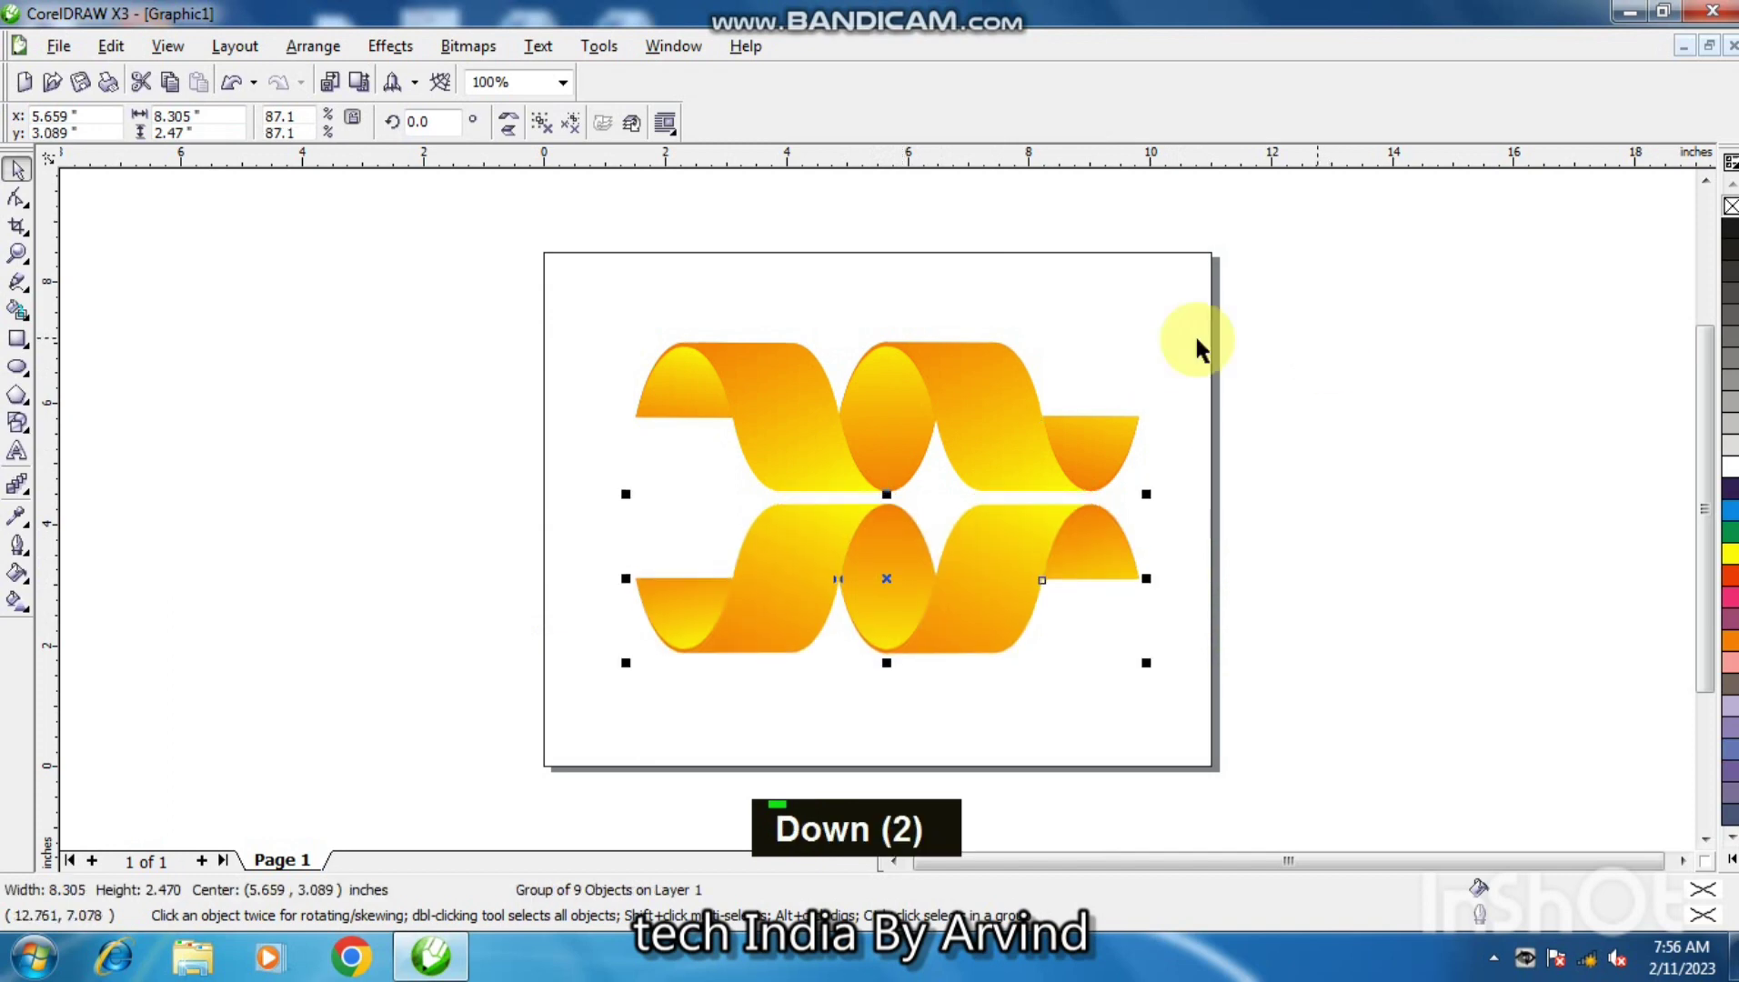
Step: Apply a linear transparency to the mirrored ribbon at about -90°, fading it out downward to just below its middle
click(28, 493)
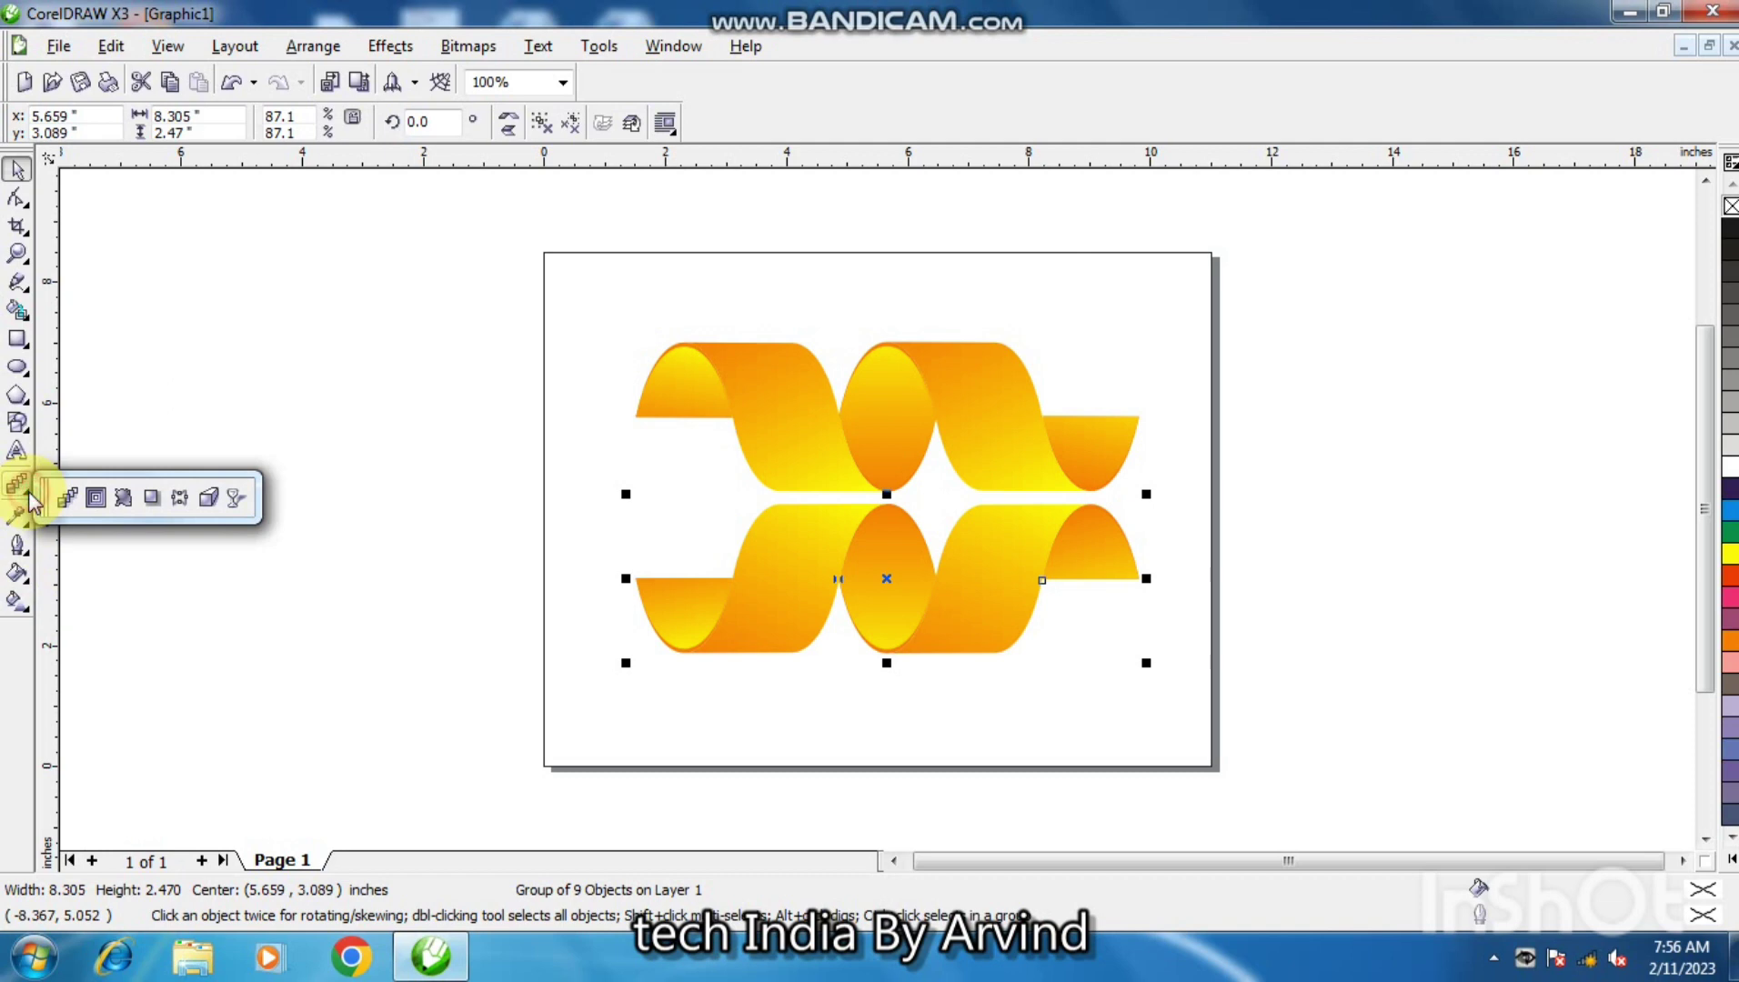
click(232, 500)
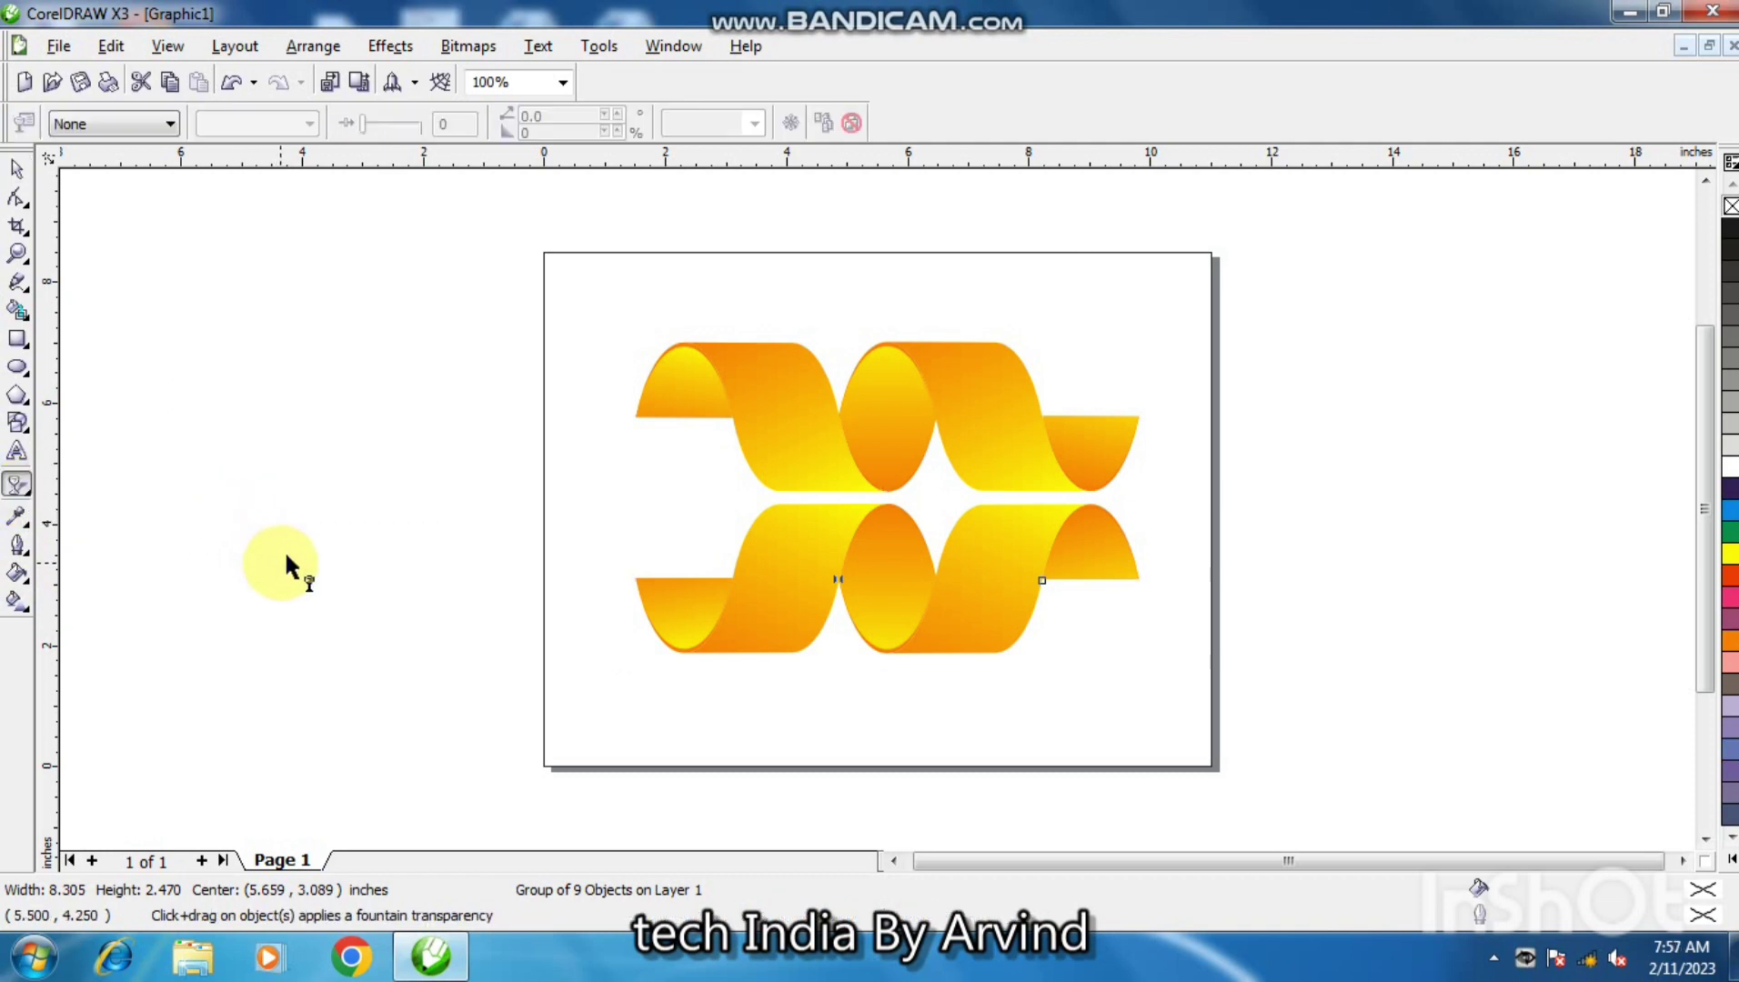
drag(918, 703, 1002, 653)
drag(917, 704, 959, 478)
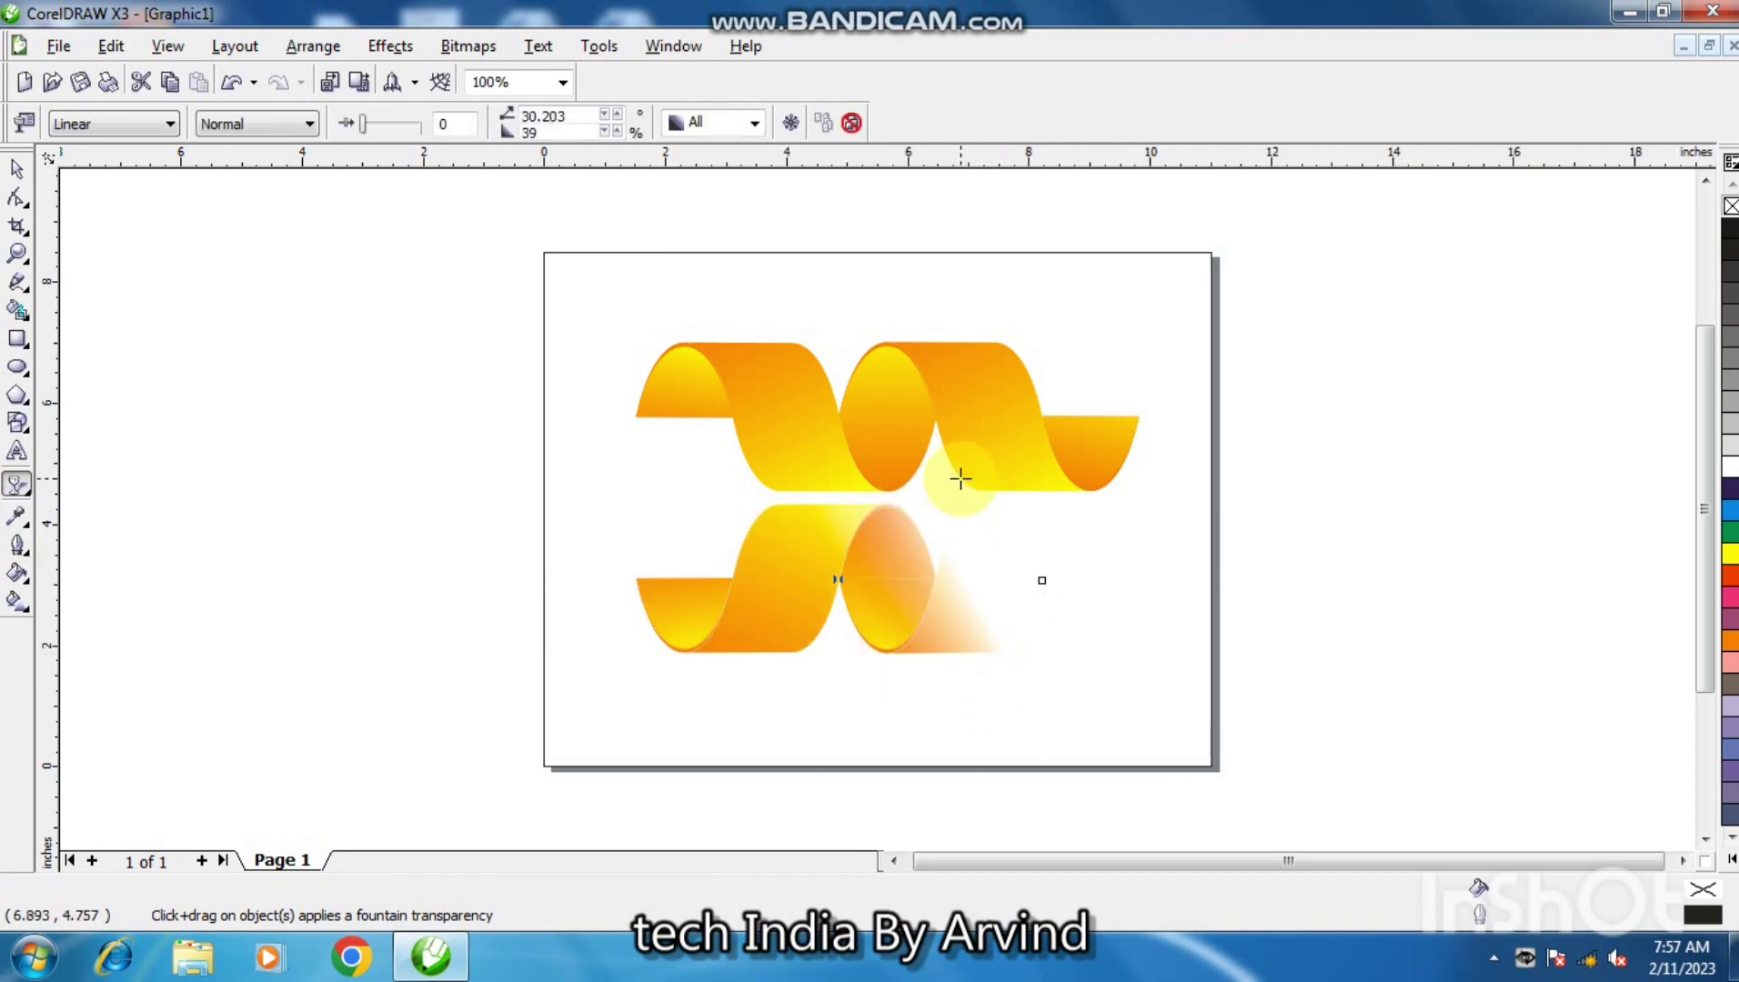
drag(1001, 654, 960, 589)
drag(960, 477, 954, 420)
click(962, 584)
mouse_move(961, 589)
mouse_down()
mouse_move(958, 652)
mouse_move(954, 604)
mouse_up()
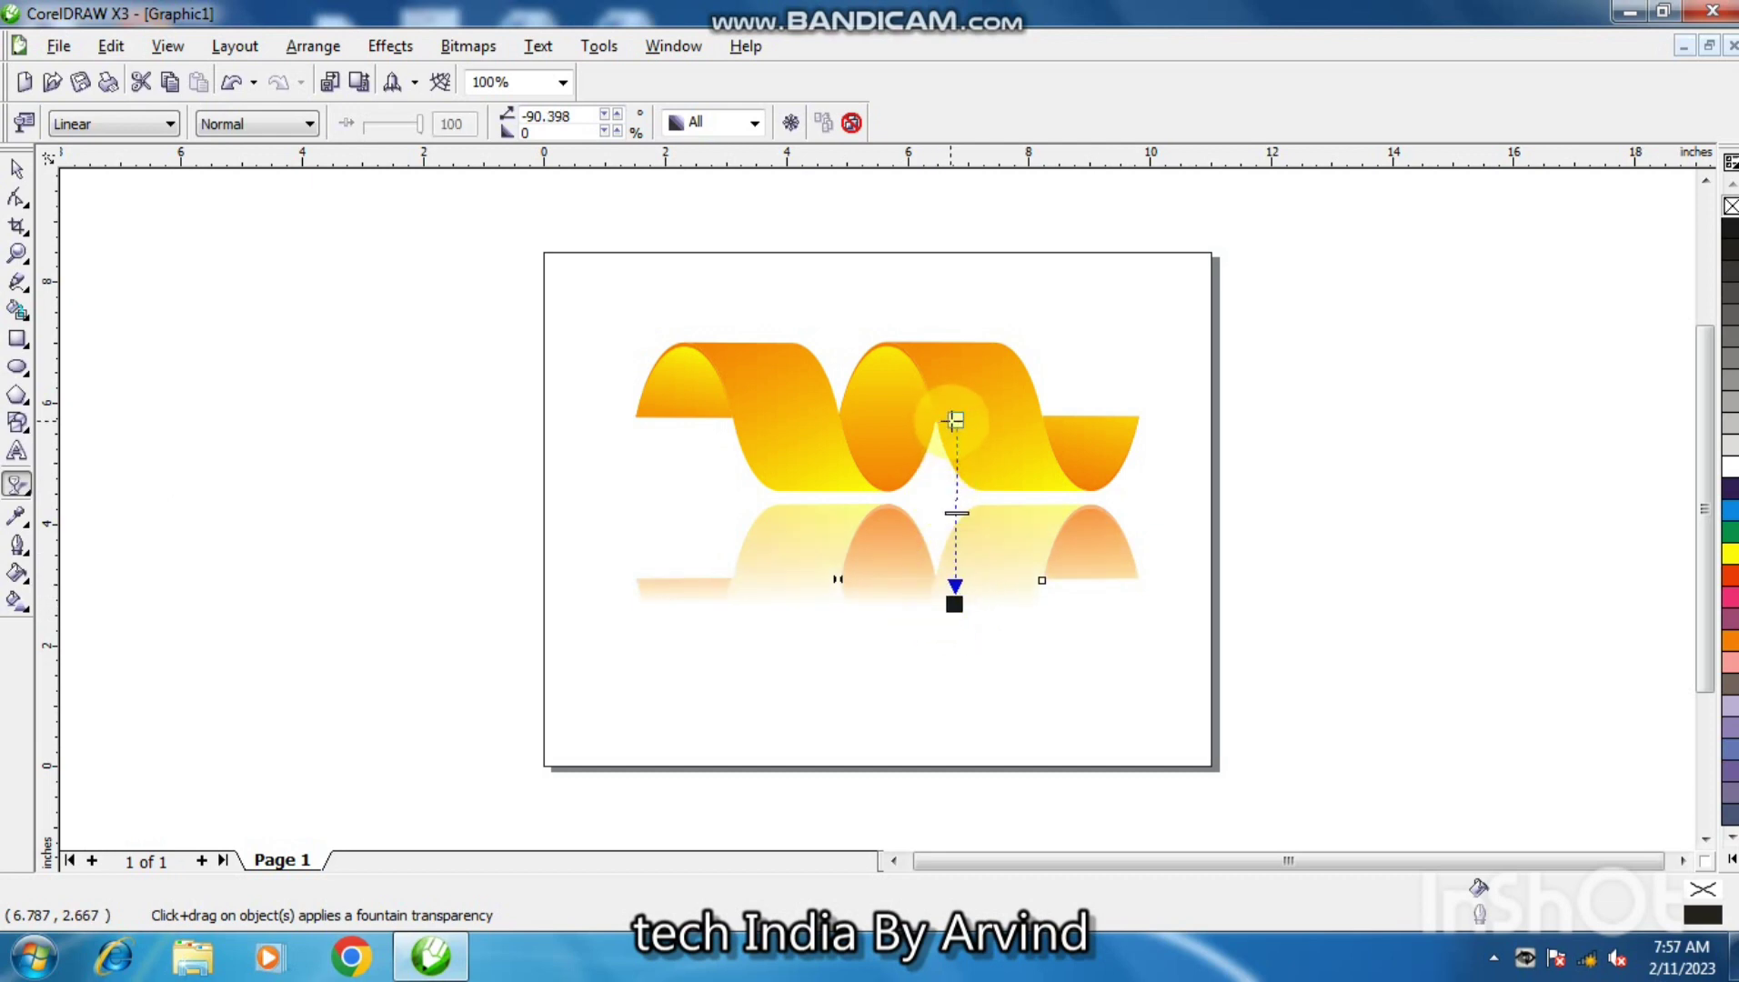
Step: Fade the reflection further by moving the transparency's start up to the original ribbon's top edge and its midpoint closer to the start
drag(954, 420, 940, 341)
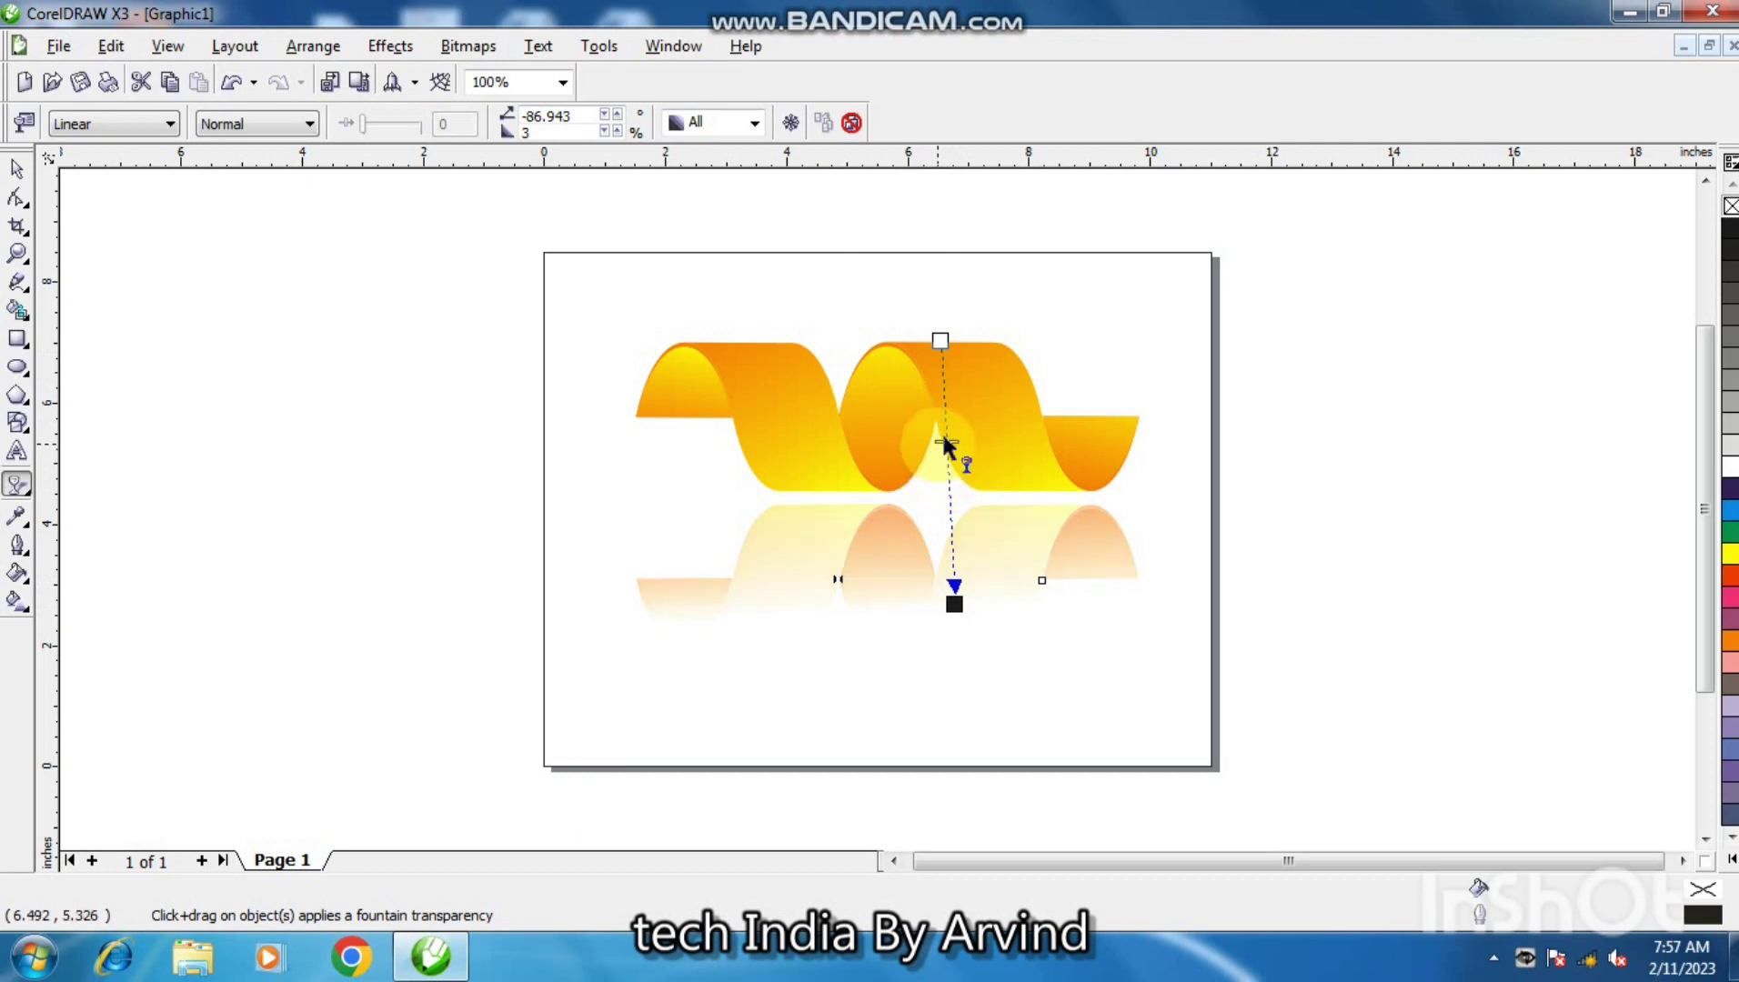
drag(944, 443, 946, 420)
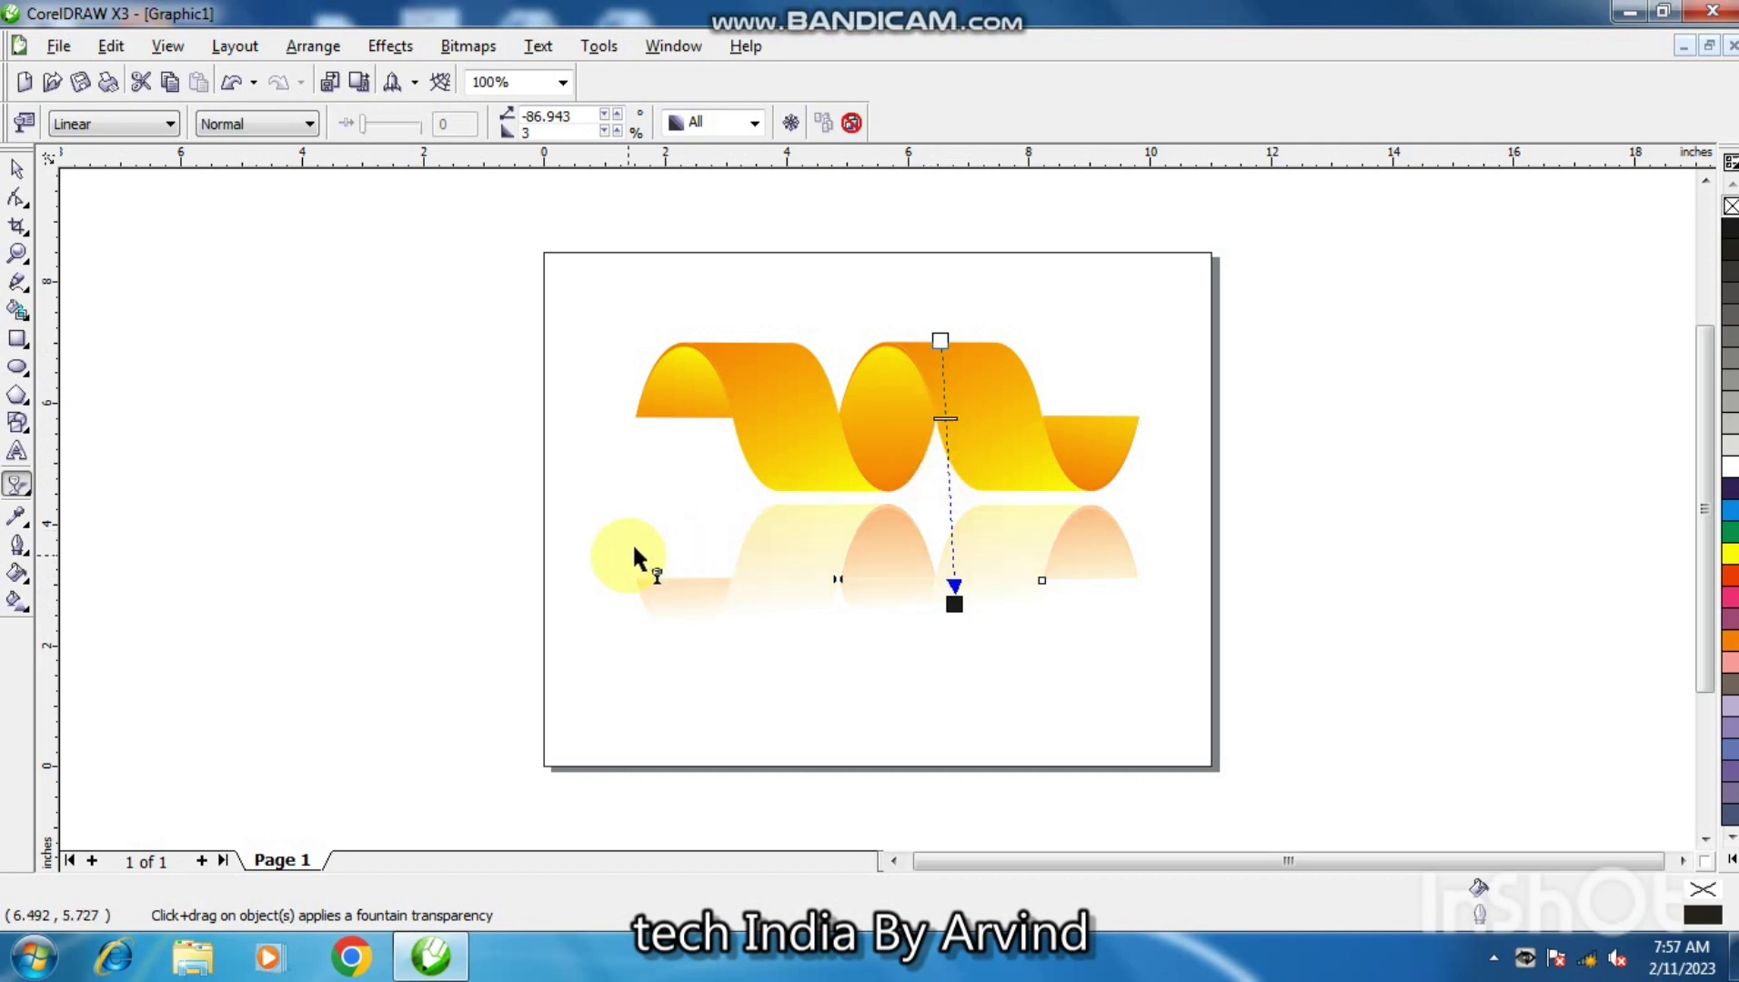
click(16, 169)
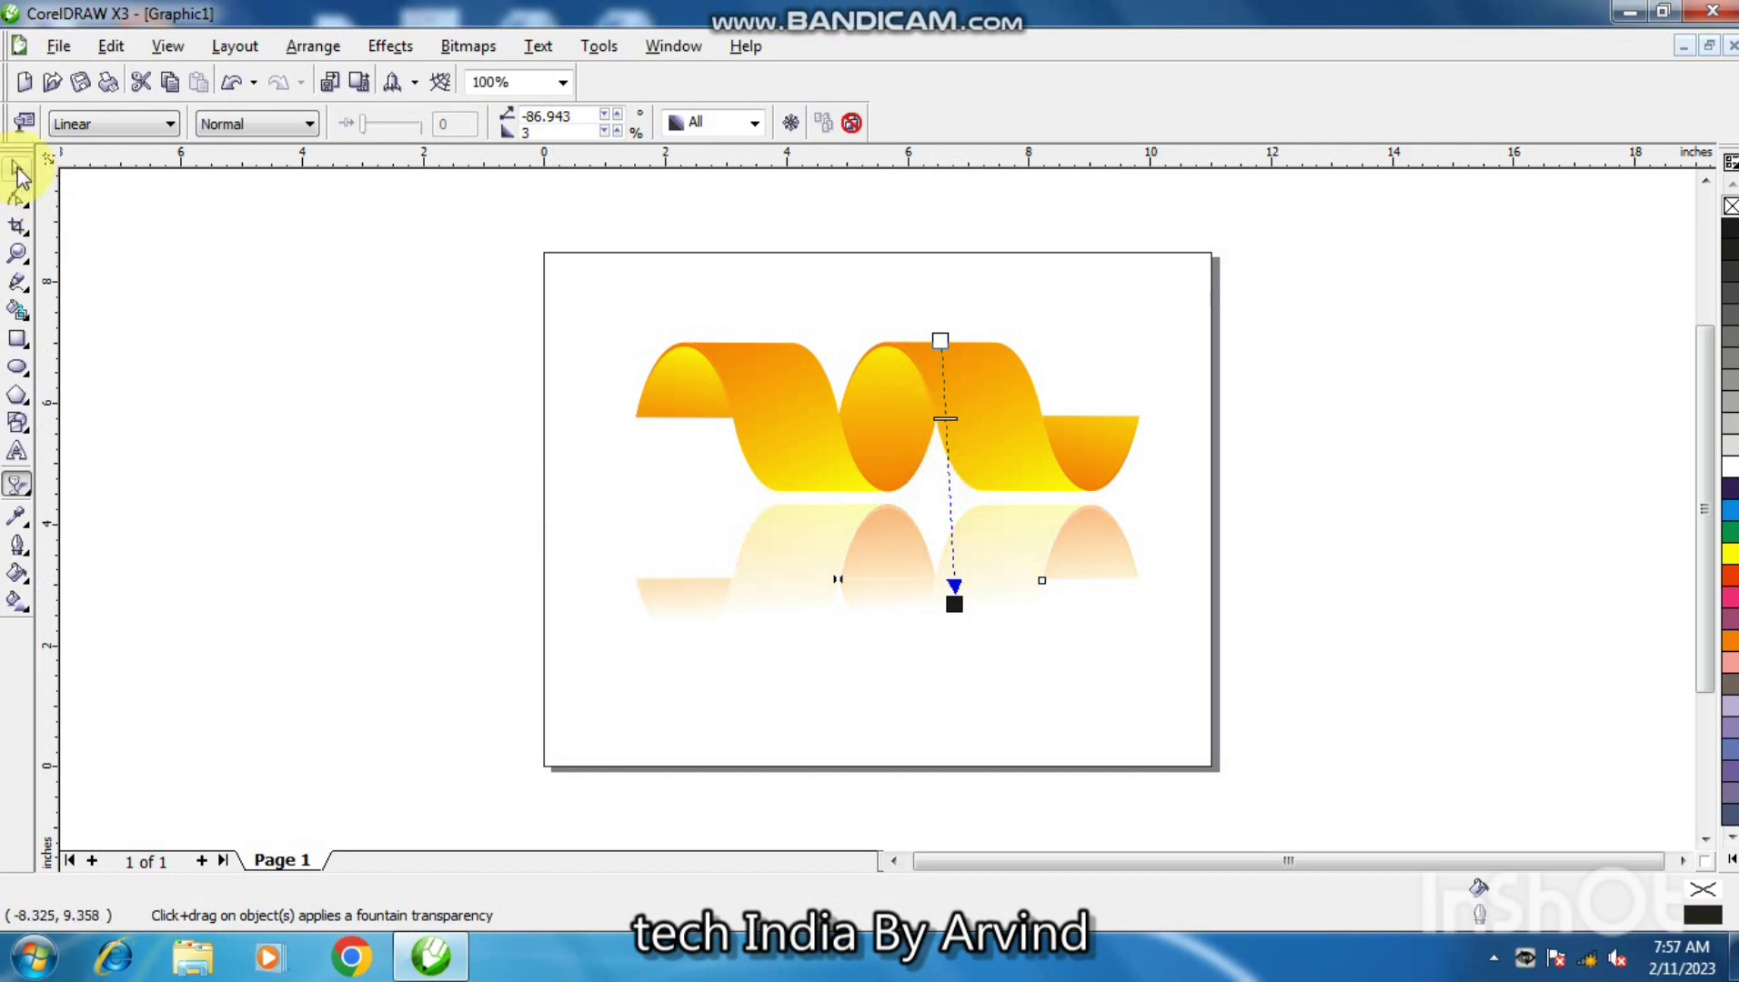
click(251, 369)
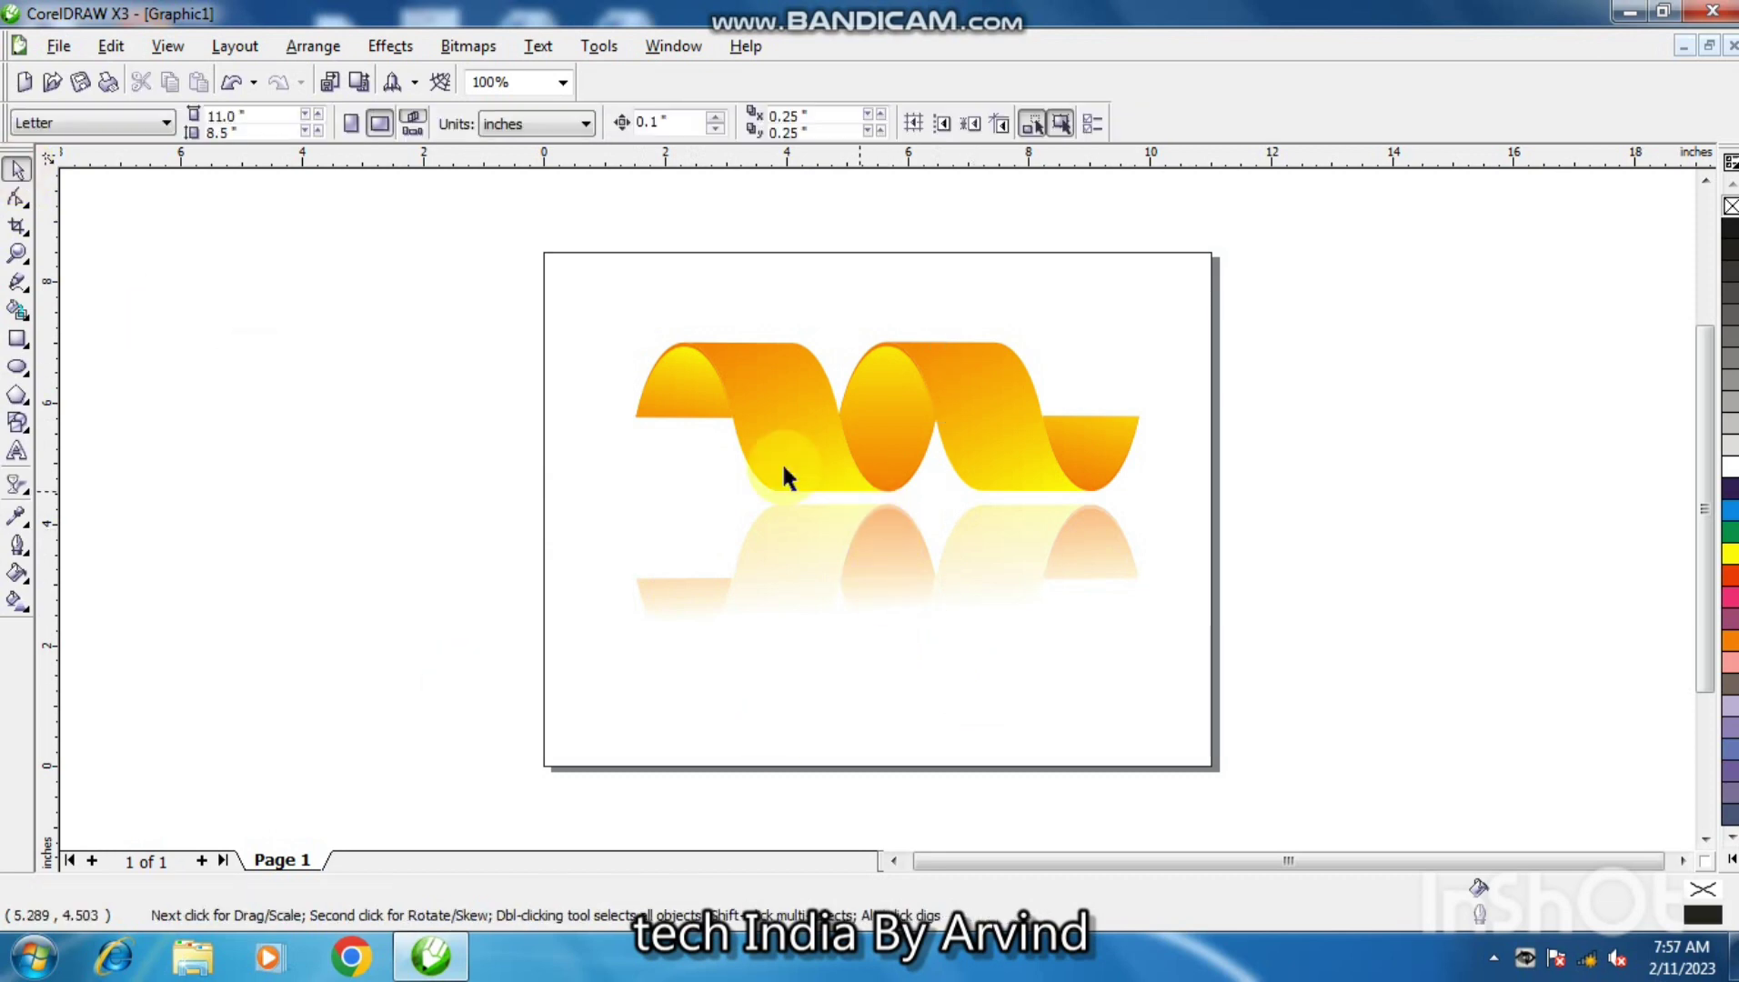
Step: Nudge the ribbon and its reflection together 0.2 inches left and 0.1 inches down on the page
drag(495, 312, 1224, 709)
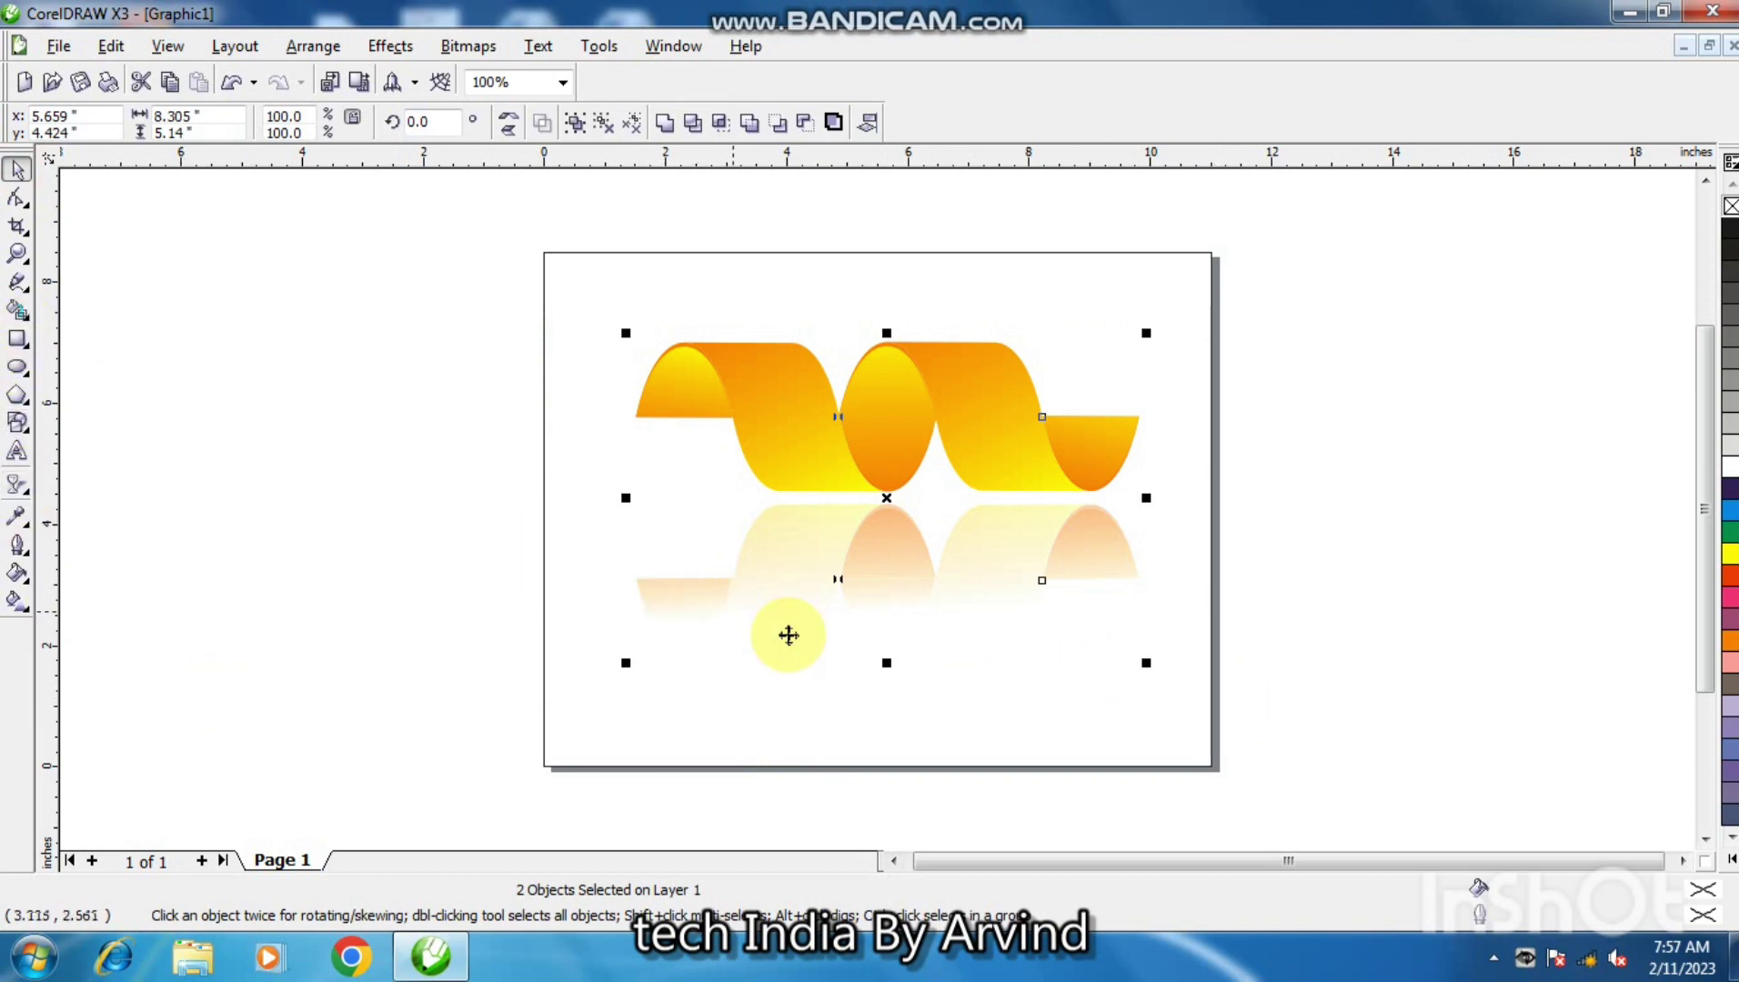
key(Left)
key(Left)
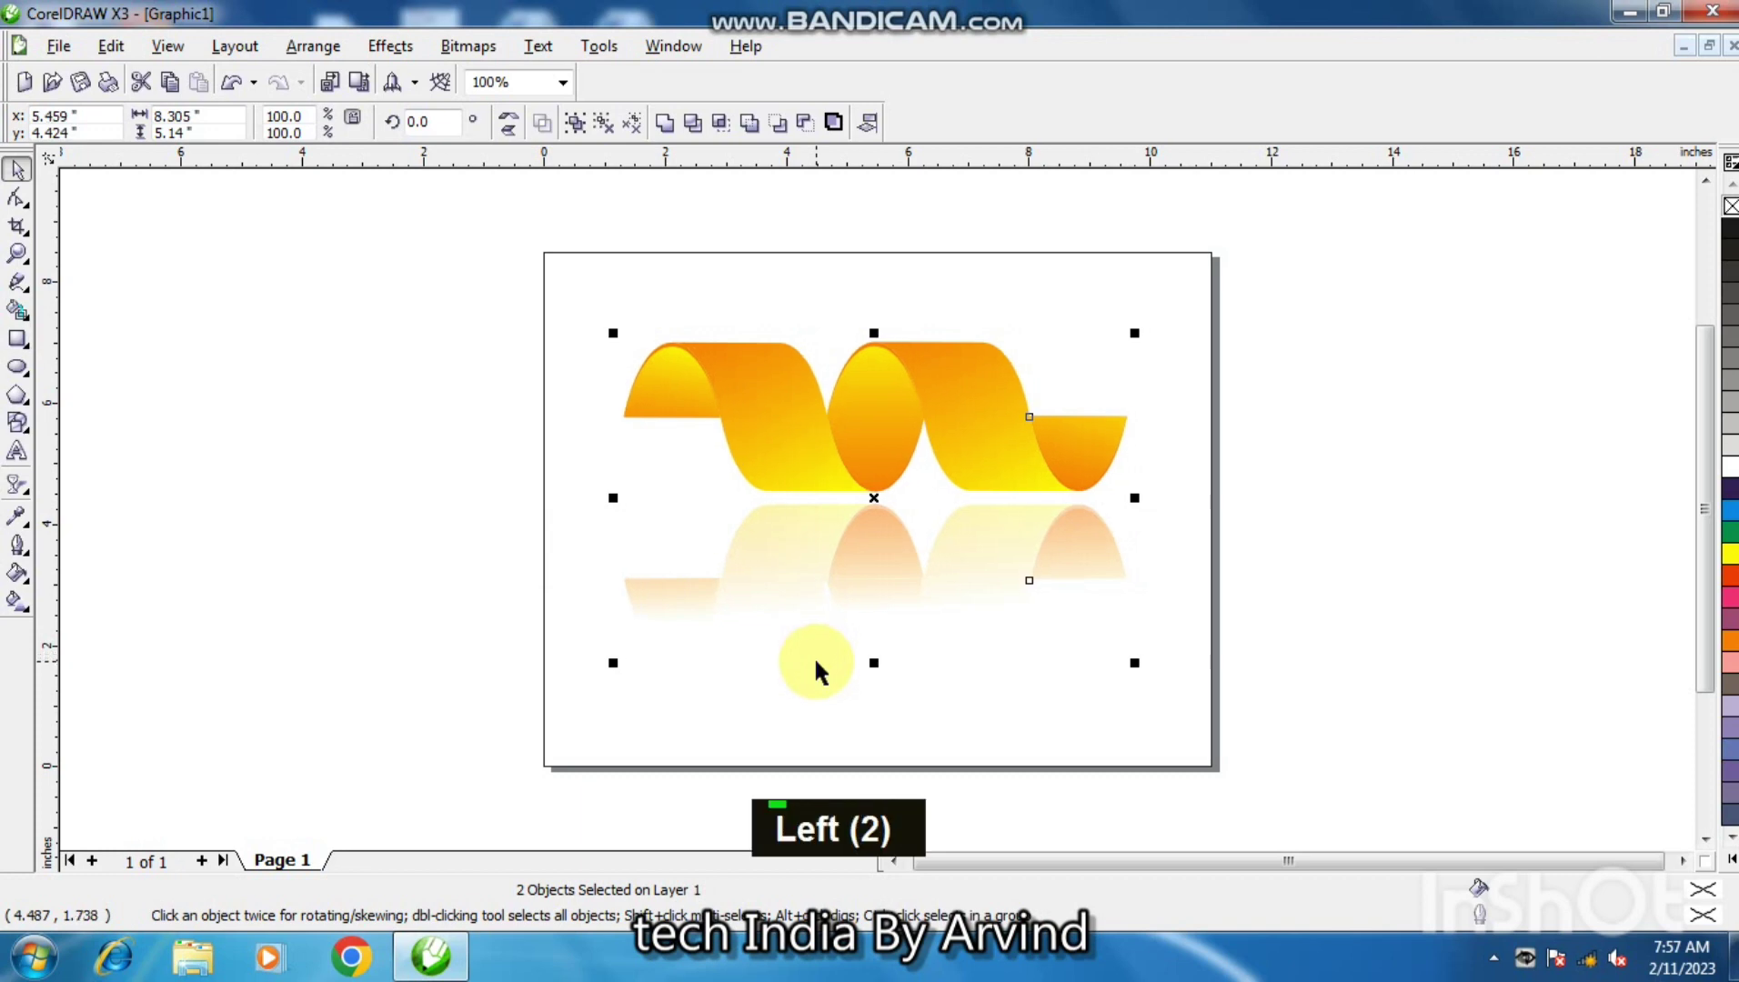
key(Down)
click(1314, 575)
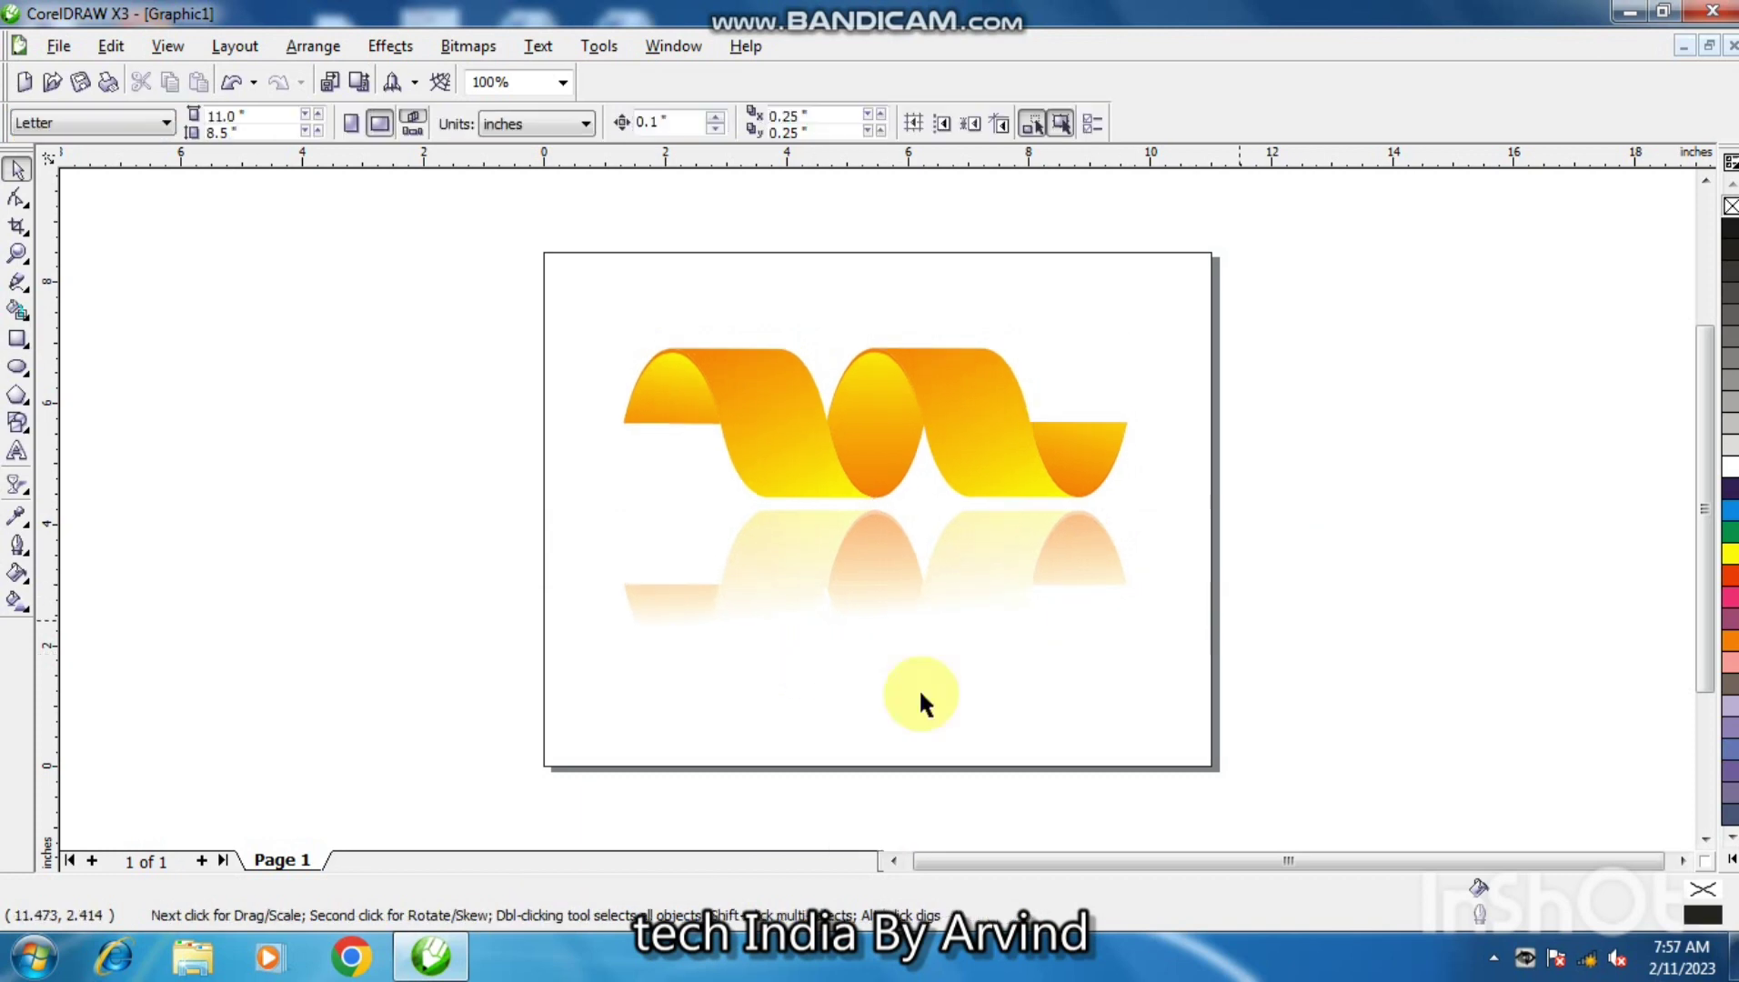